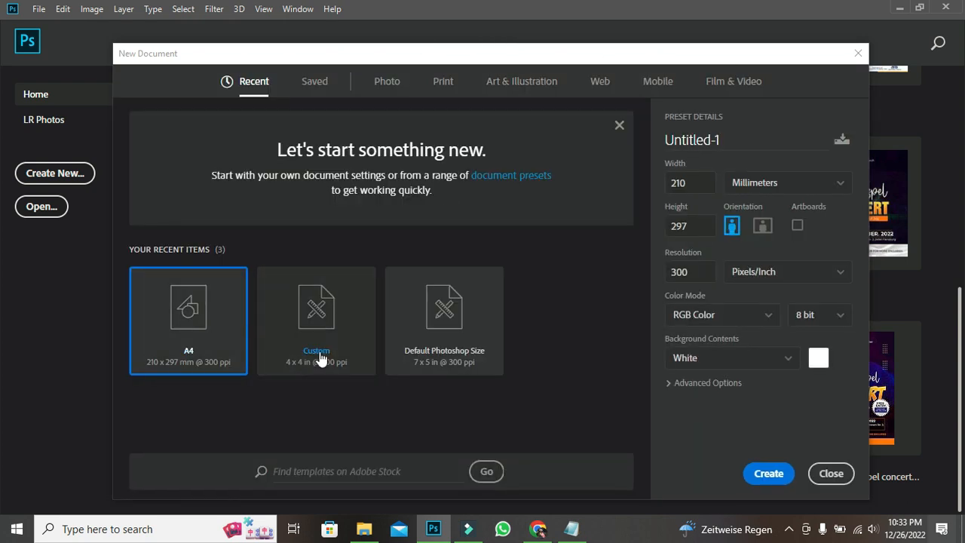
Step: Create a new document 4 inches wide and 4 inches high at 300 pixels/inch in RGB Color with a white background
click(742, 189)
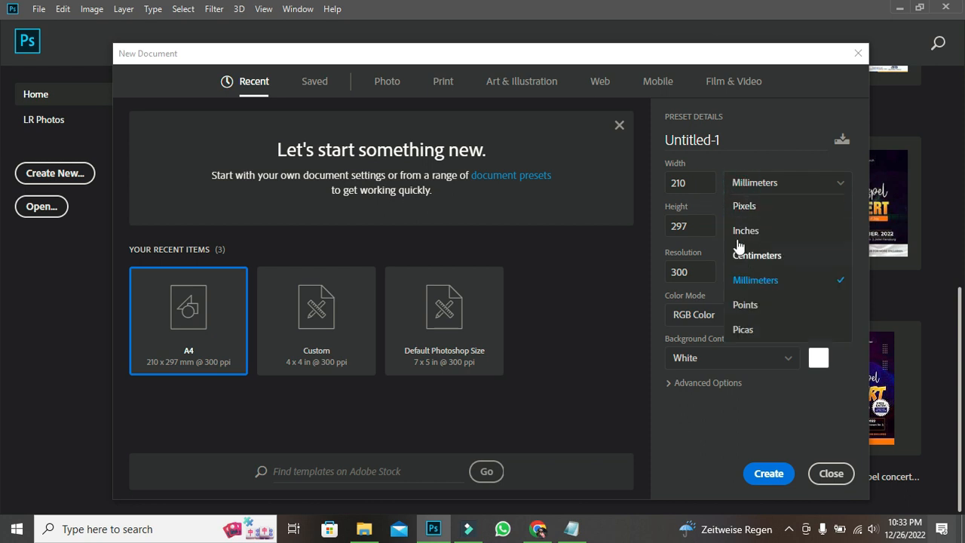
click(727, 228)
drag(695, 182, 654, 181)
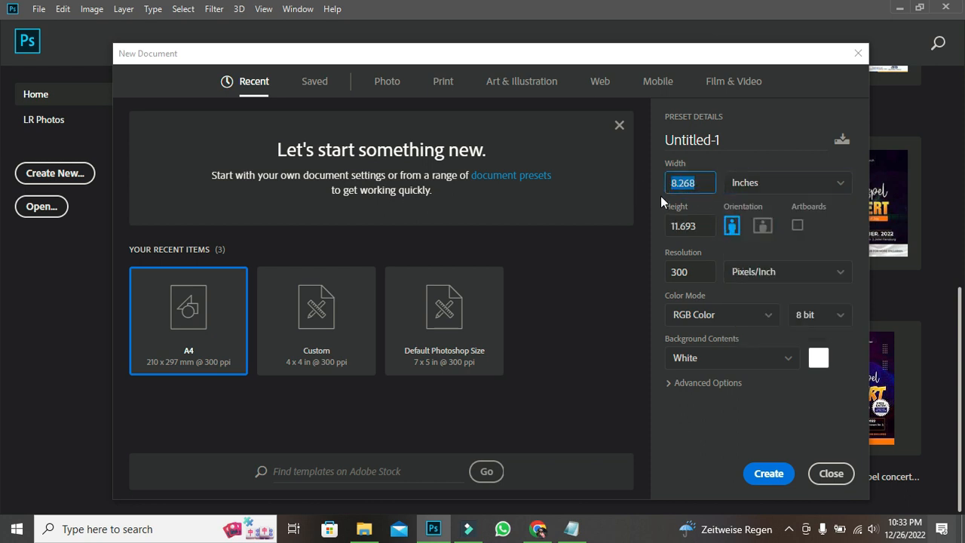
text(4)
drag(694, 225, 658, 231)
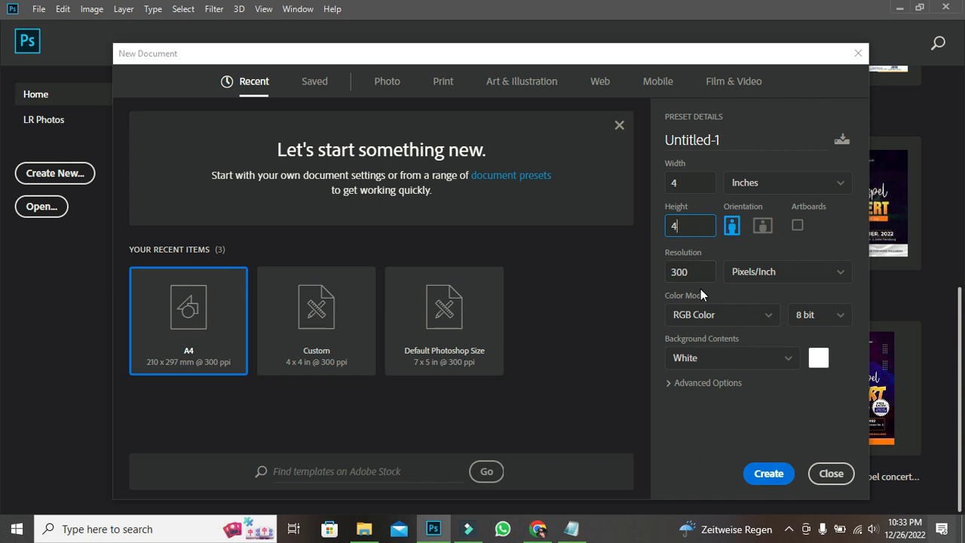
click(769, 473)
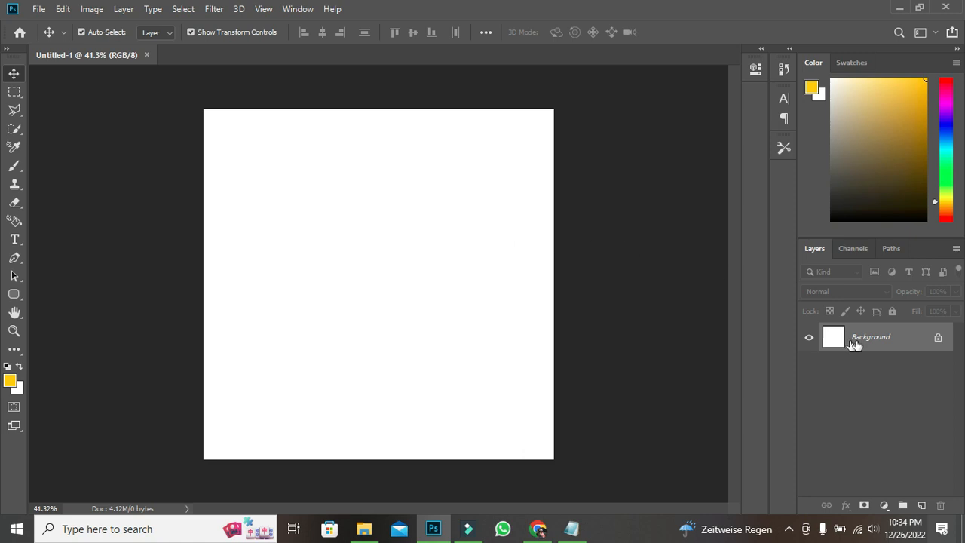
Step: Add a Solid Color fill layer in a very dark navy blue over the background
click(892, 505)
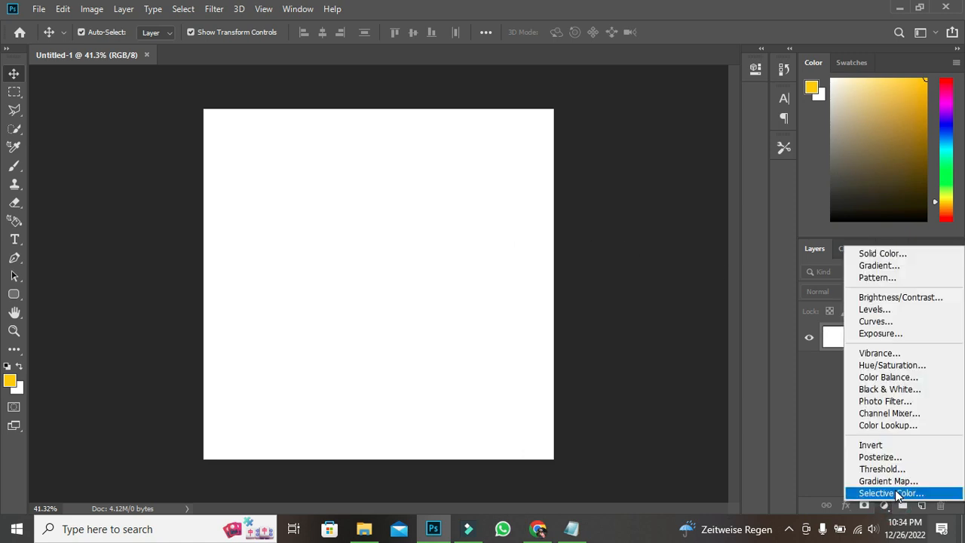
click(887, 252)
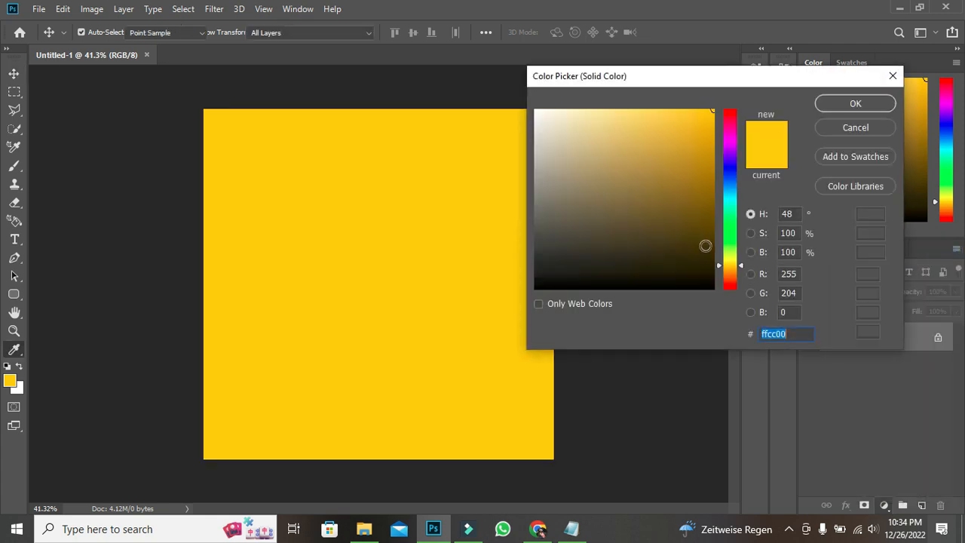
click(730, 177)
drag(734, 172, 730, 170)
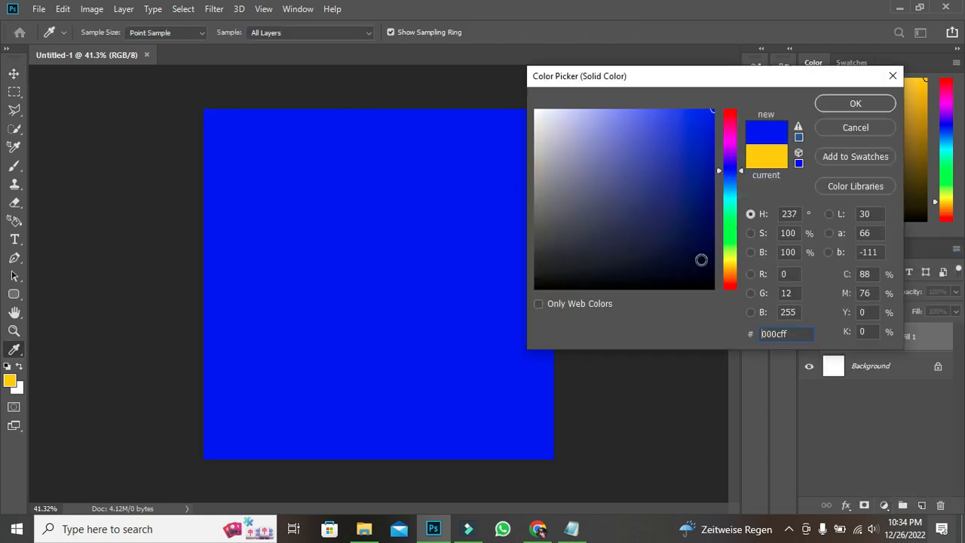
click(701, 265)
drag(701, 265, 700, 252)
click(866, 102)
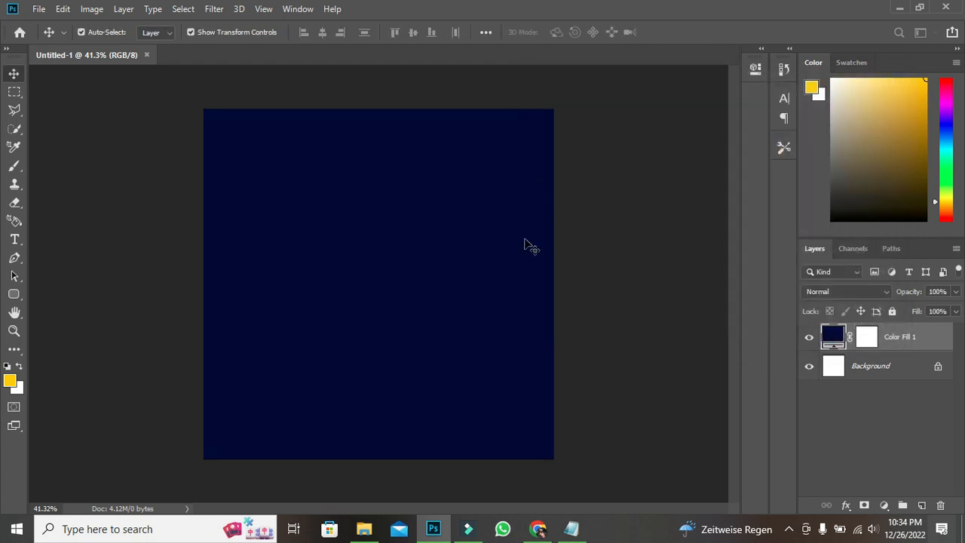
Step: Place the neon-4k-hd sunset wallpaper from the 31st Night folder and scale it to about 70% so it covers the full canvas height
mouse_move(362, 531)
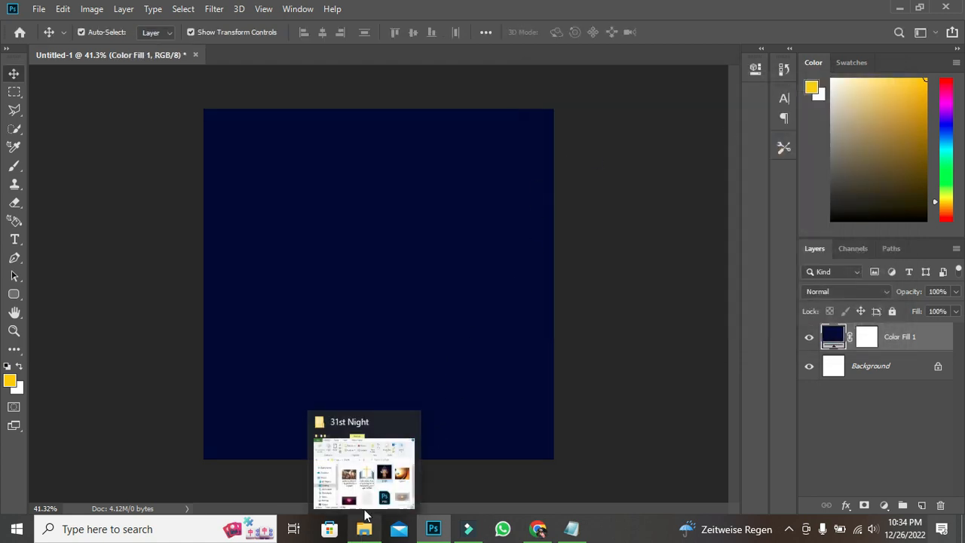
mouse_move(368, 487)
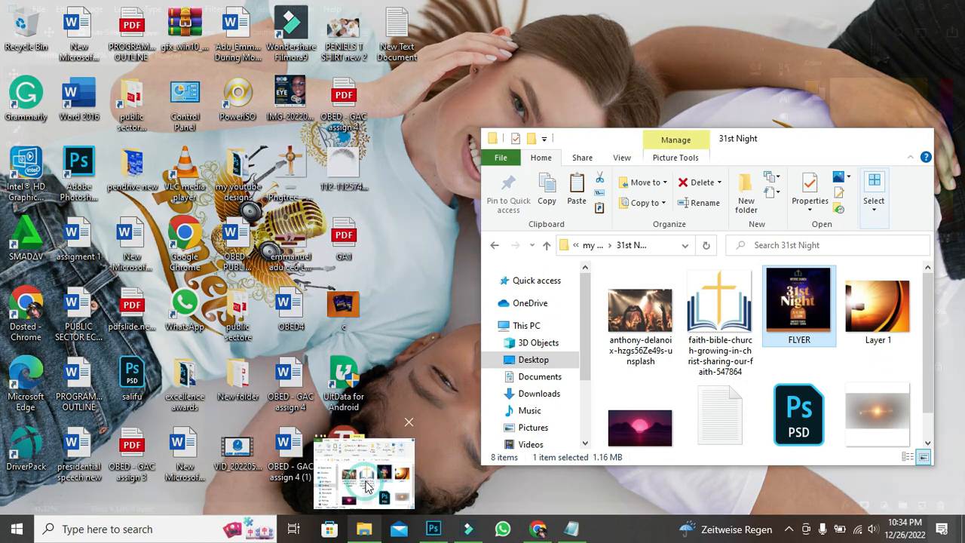
click(368, 487)
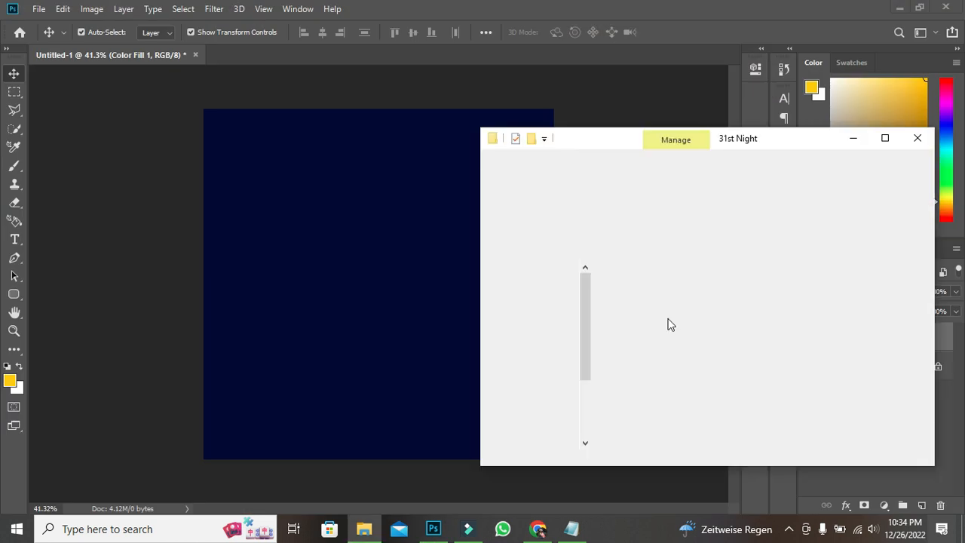
scroll(646, 388, down, 1)
drag(650, 380, 397, 308)
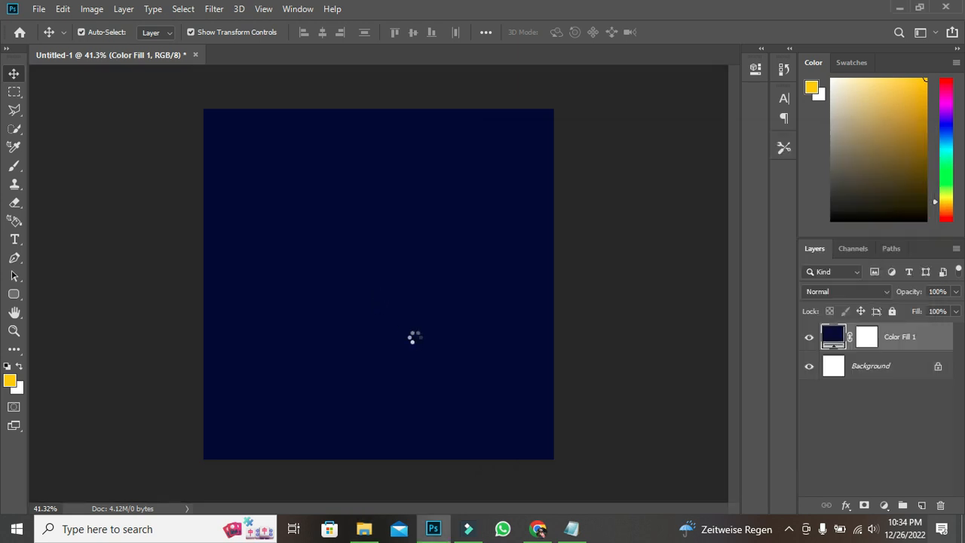
drag(377, 185, 377, 108)
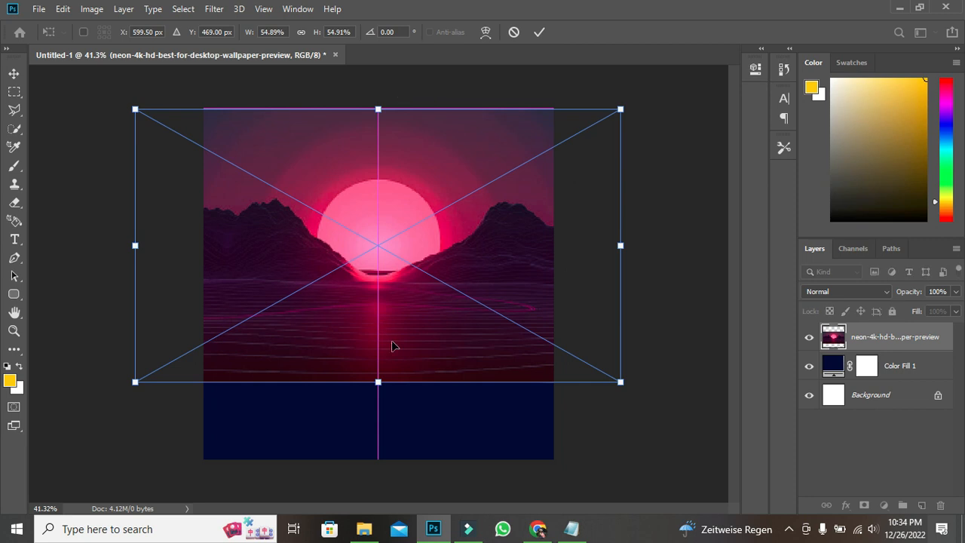
drag(379, 383, 377, 458)
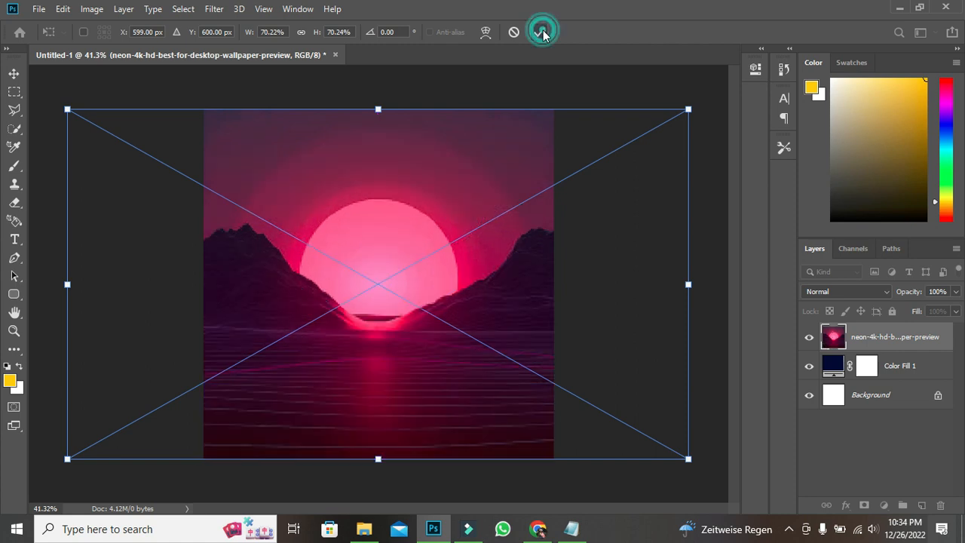
click(543, 32)
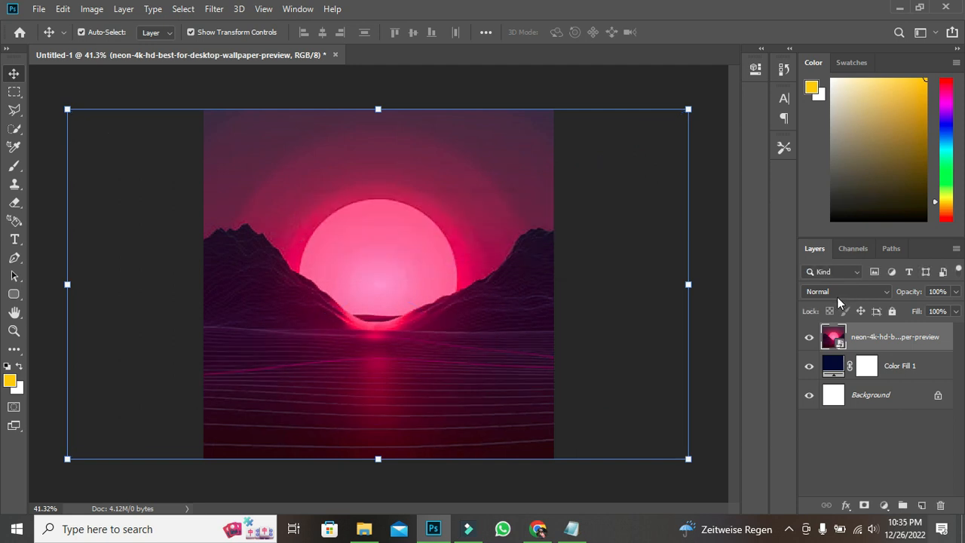
Step: Set the sunset image layer's blend mode to Overlay and soften it with a slight Gaussian Blur
click(818, 292)
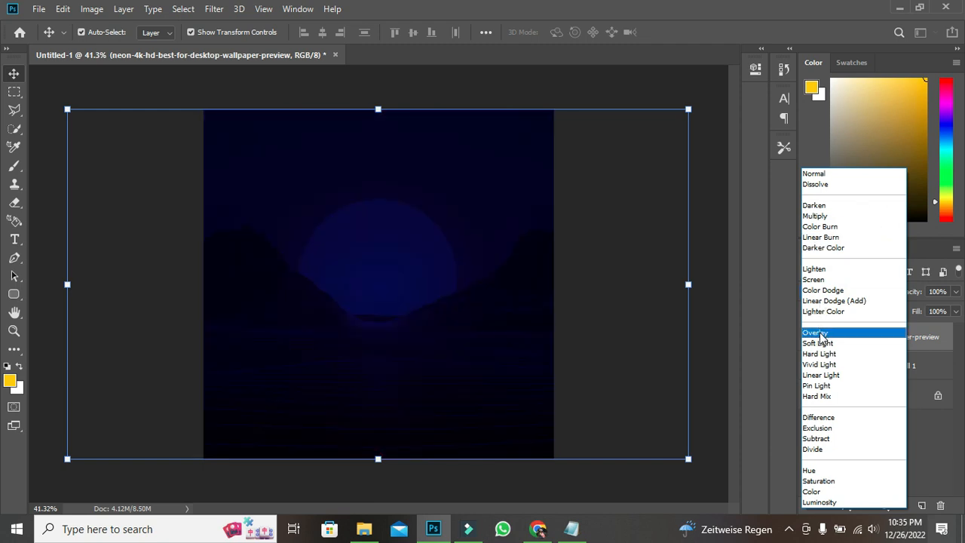
click(816, 332)
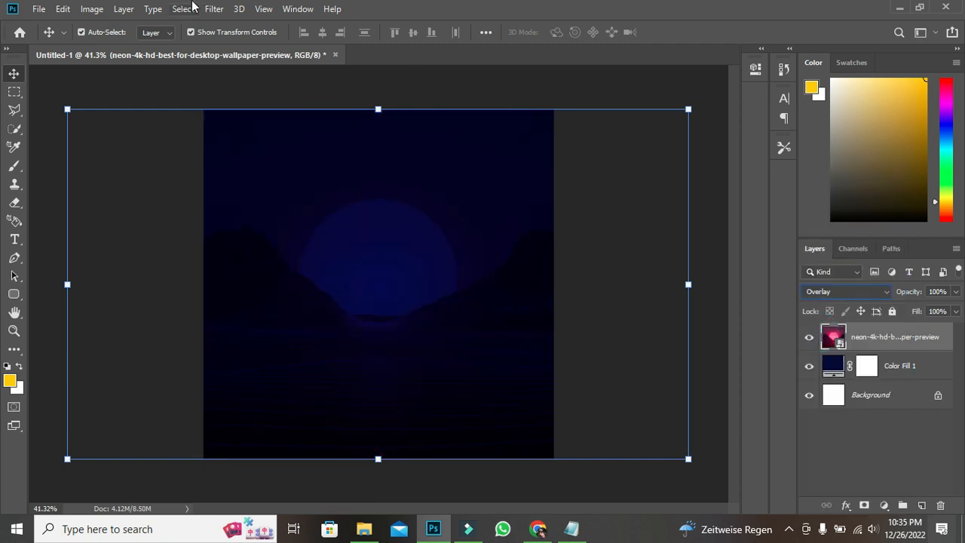
click(214, 9)
mouse_move(244, 169)
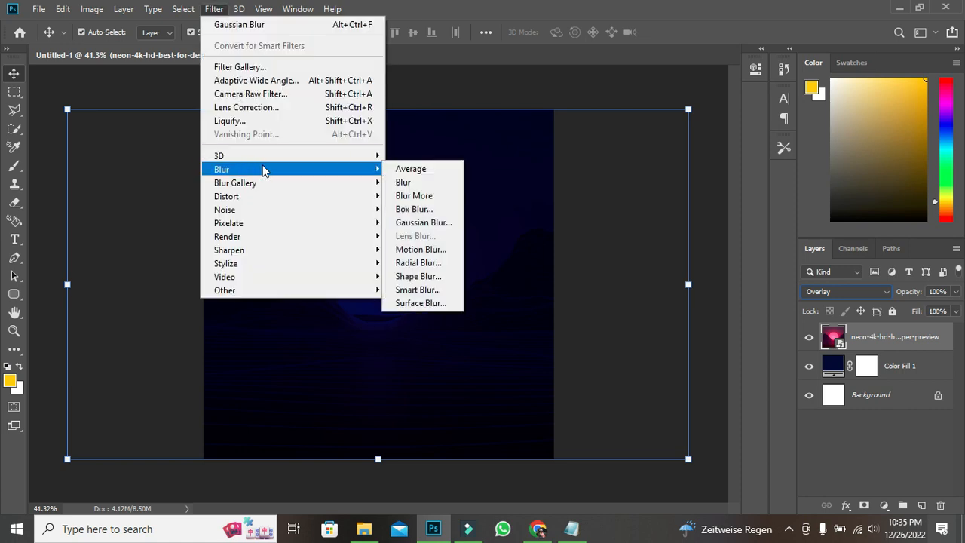
click(422, 222)
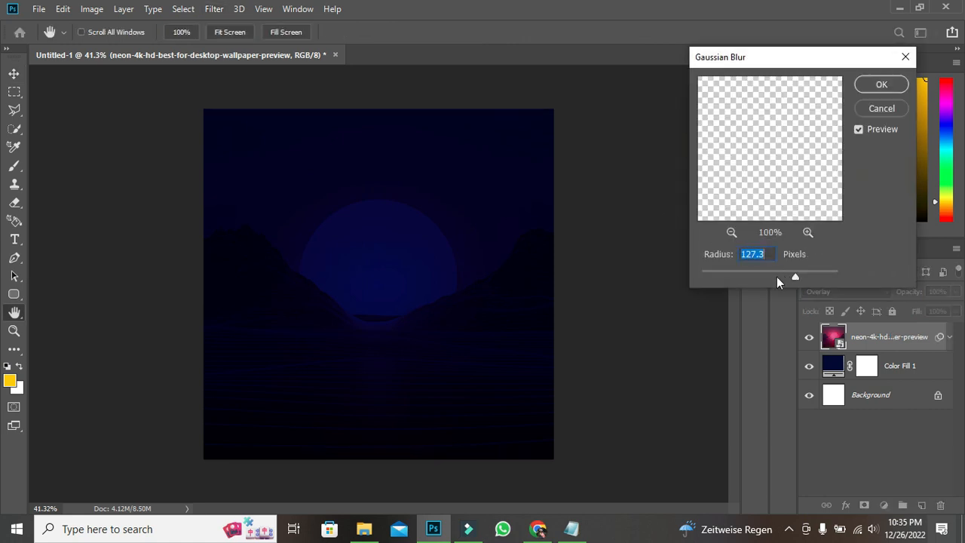
click(774, 275)
mouse_move(774, 275)
mouse_down()
mouse_move(799, 277)
mouse_move(757, 273)
mouse_up()
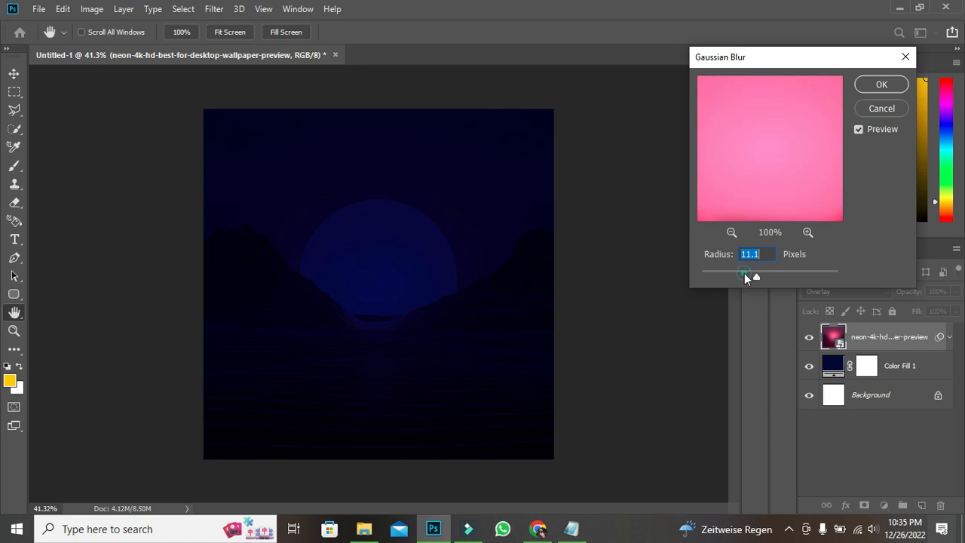
drag(740, 277, 752, 274)
click(880, 85)
key(v)
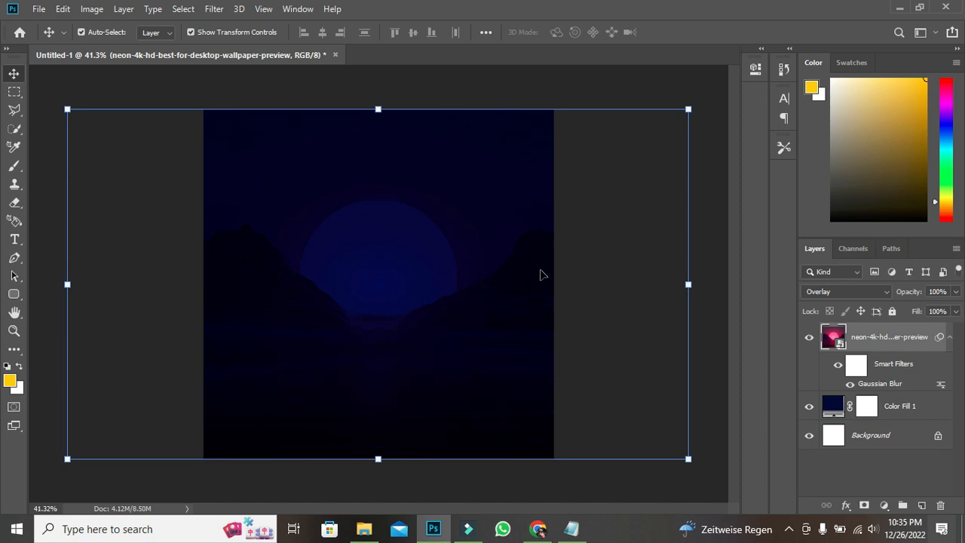
scroll(541, 274, down, 3)
scroll(642, 142, up, 2)
click(656, 115)
Step: Place the concert crowd photo from the 31st Night folder and scale it to about 8.35% so it covers the whole canvas
mouse_move(365, 527)
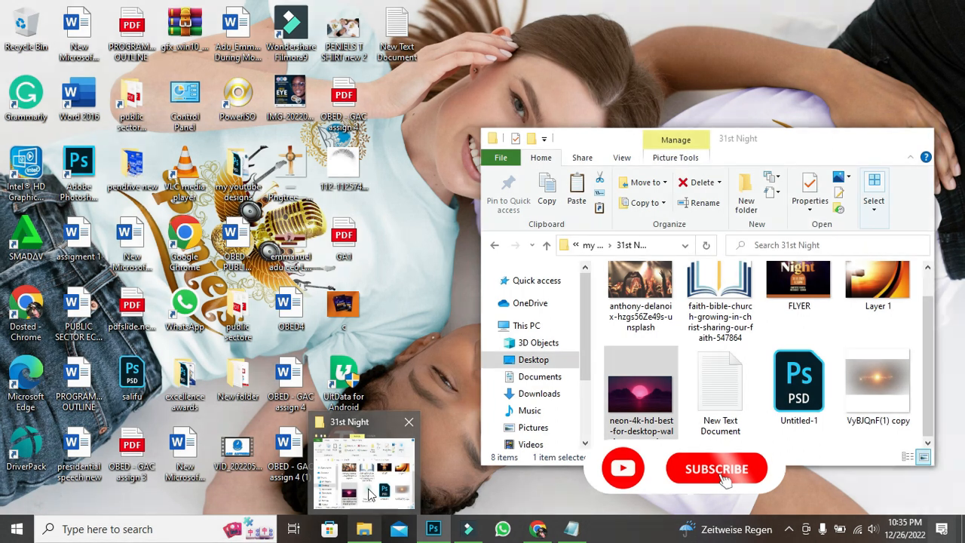
click(367, 494)
scroll(848, 332, up, 1)
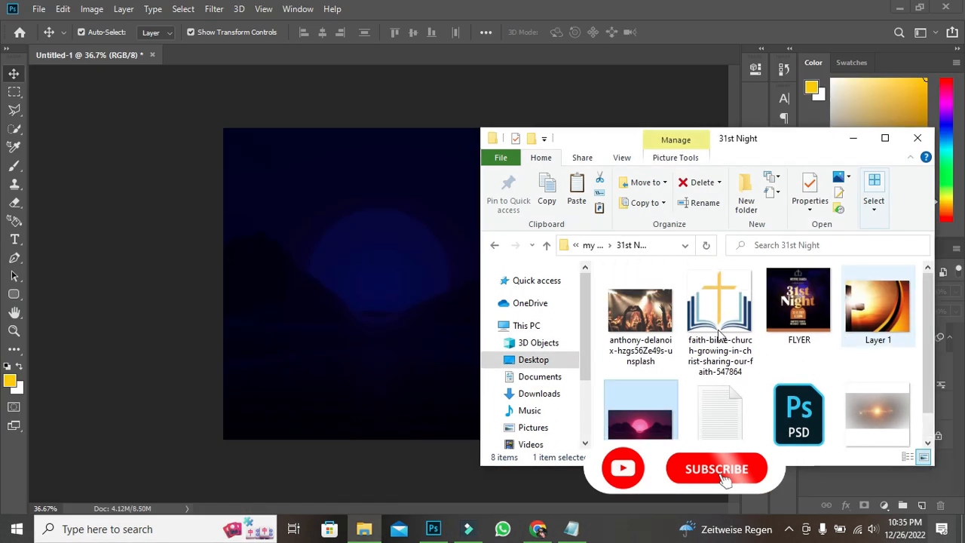
click(641, 309)
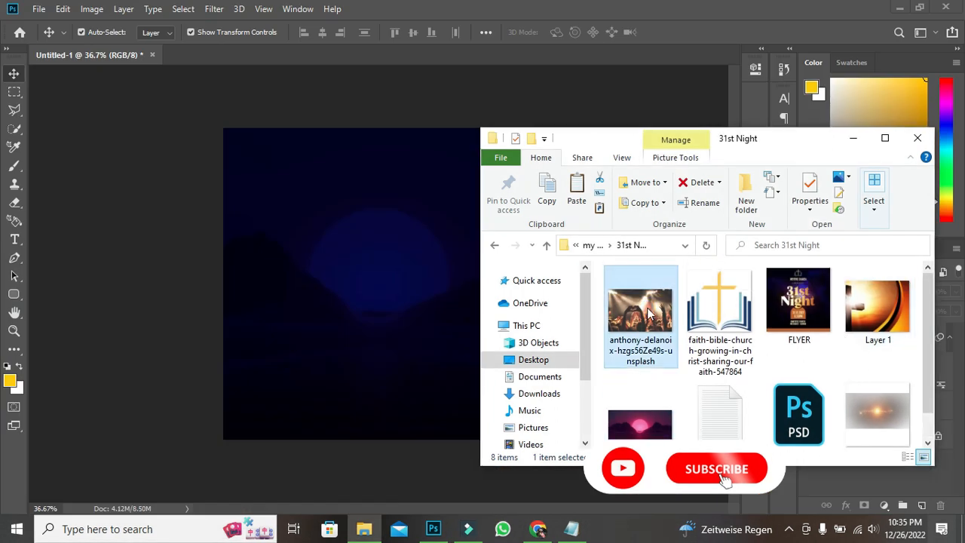
drag(650, 313, 385, 267)
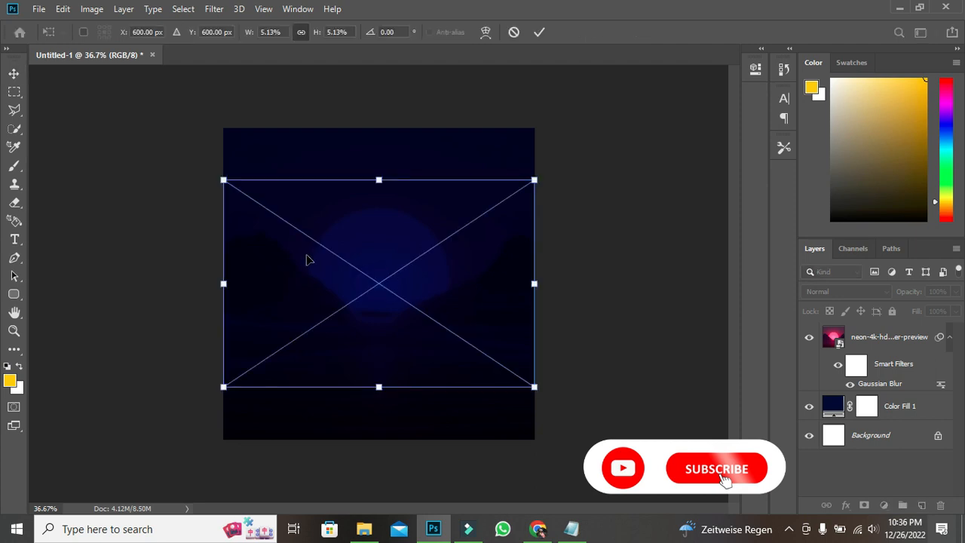
drag(379, 180, 383, 127)
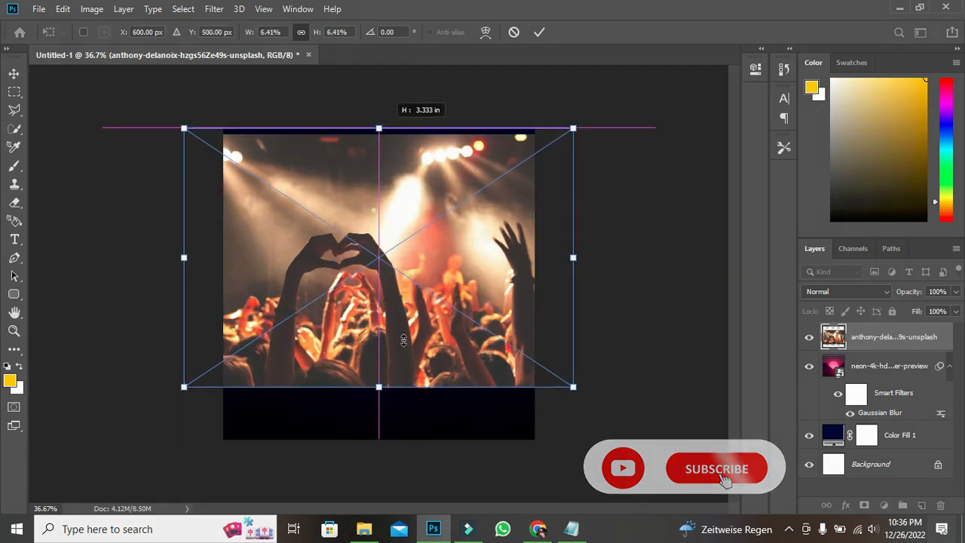
drag(378, 387, 370, 441)
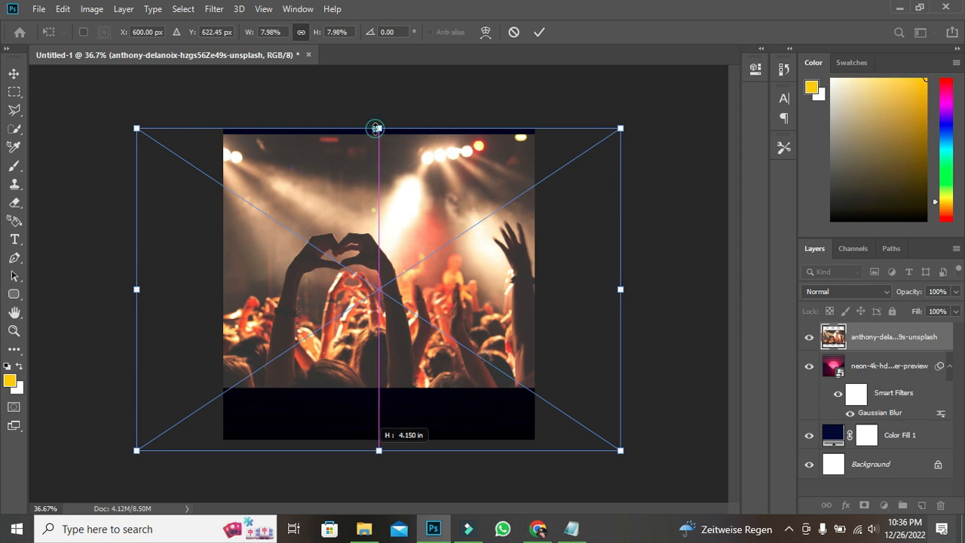
drag(379, 128, 379, 114)
click(538, 33)
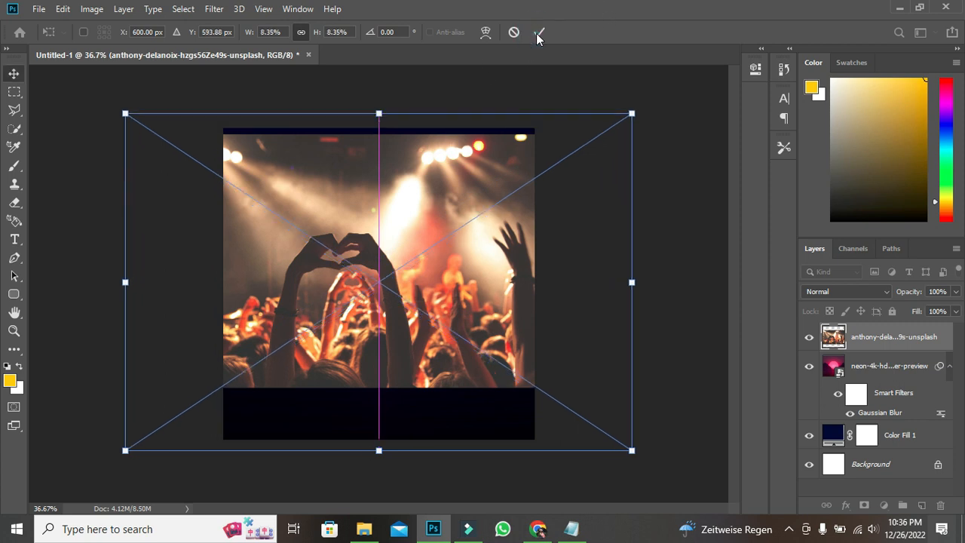
Step: Set the concert crowd layer's blend mode to Overlay and its opacity to 89%
click(827, 290)
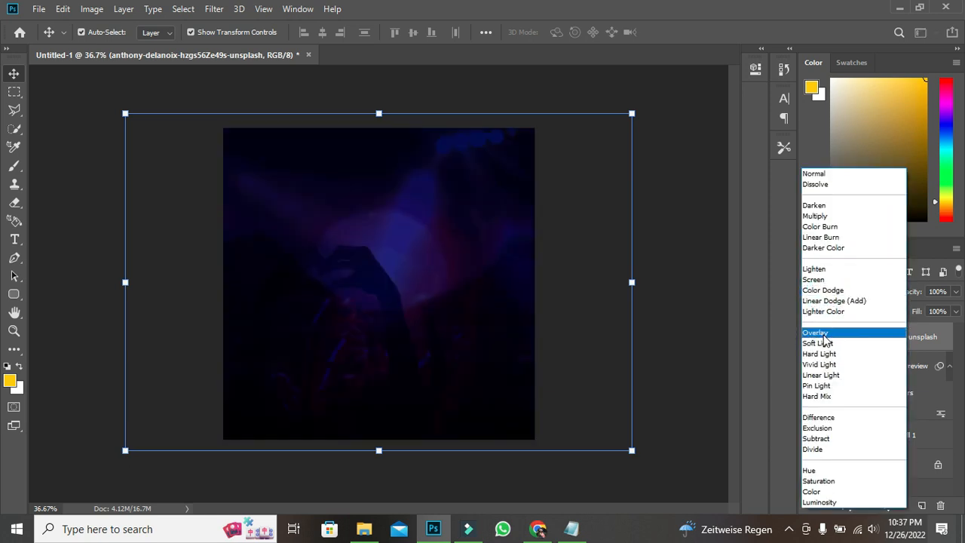
click(821, 332)
click(955, 292)
drag(948, 310, 947, 310)
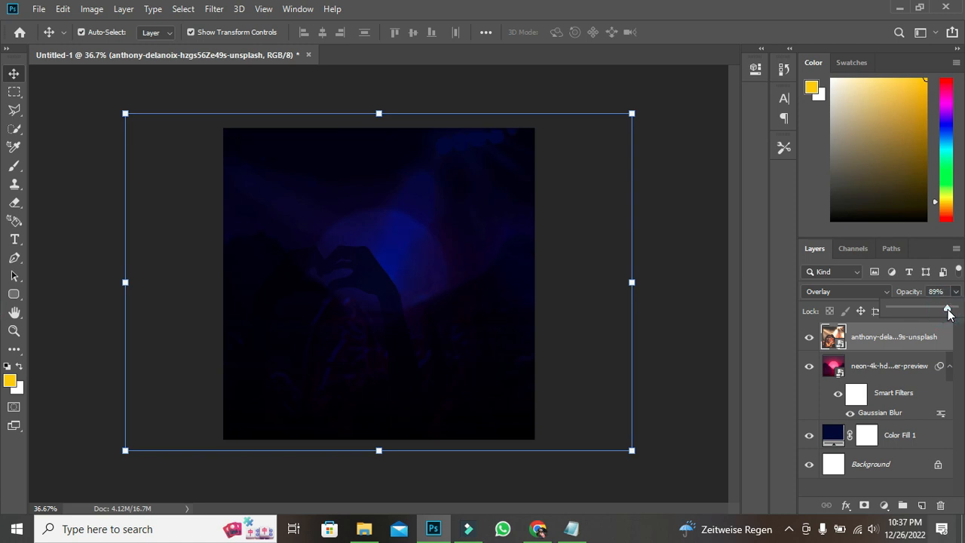
click(680, 129)
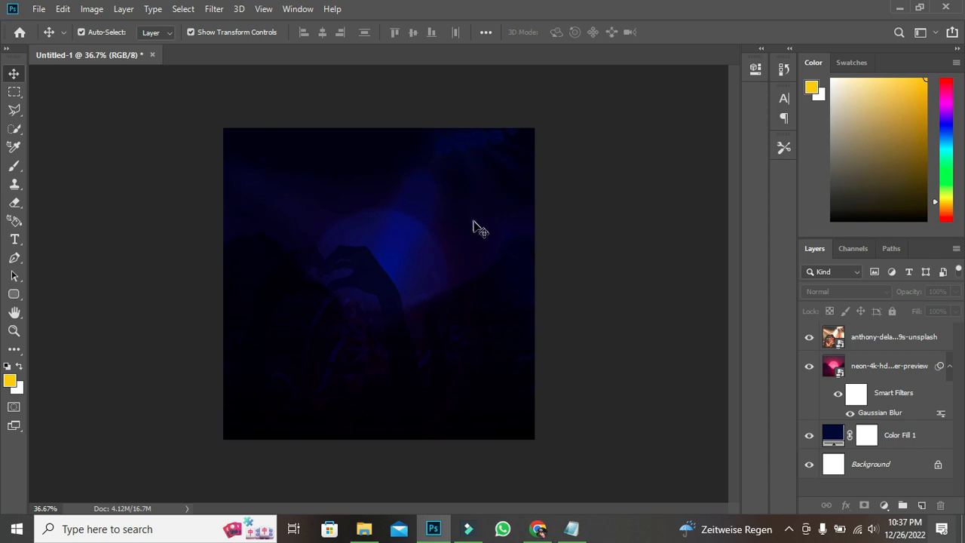
Step: Switch to the Notepad document, copy the "WETATIC CHURCH" line and return to the flyer in Photoshop
click(571, 530)
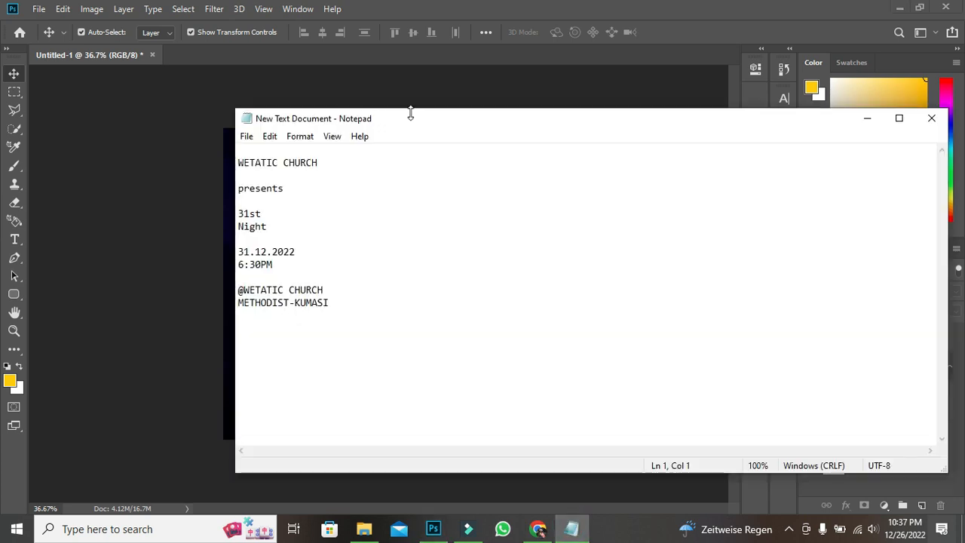
drag(409, 125, 638, 123)
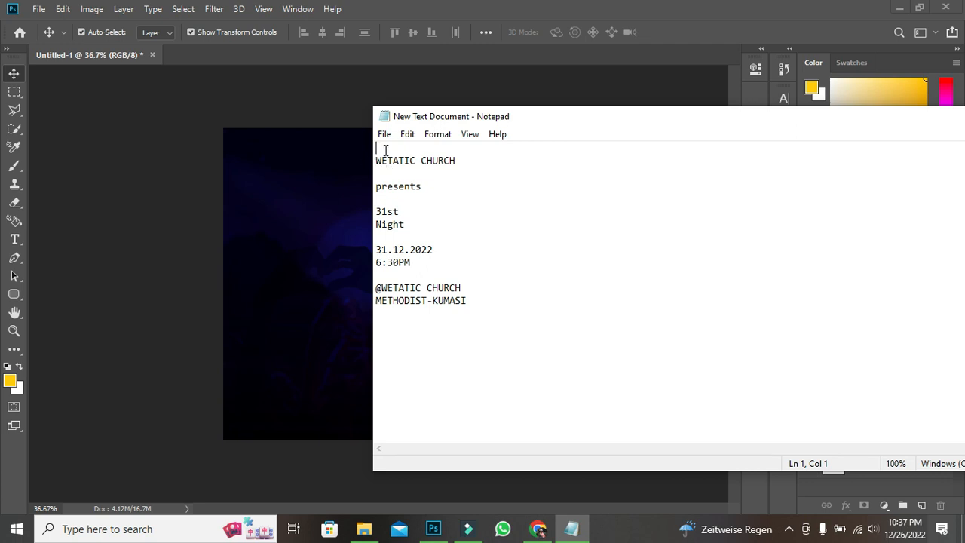
drag(376, 161, 465, 162)
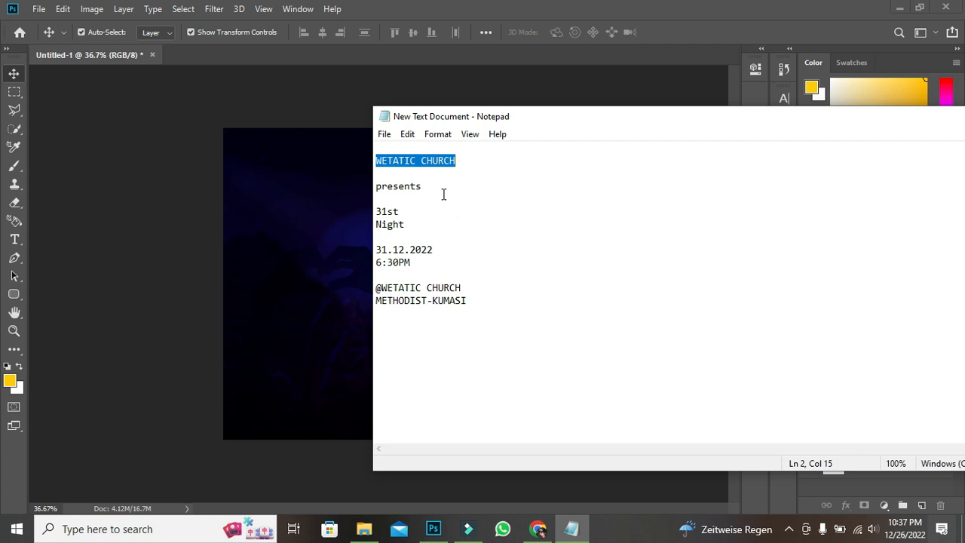
drag(698, 122, 515, 122)
click(826, 119)
Step: Start a point text layer in the upper part of the canvas and set its text colour to white, ffffff
click(14, 239)
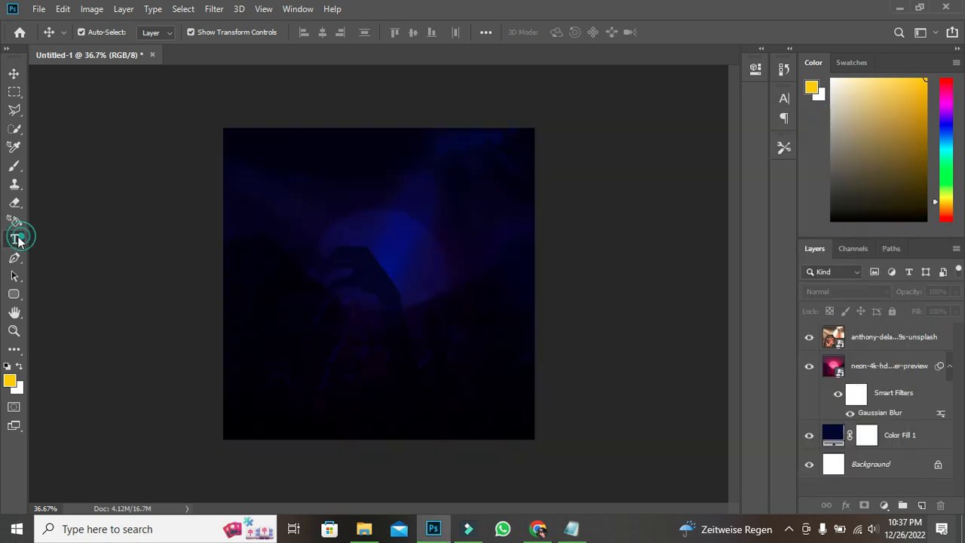
click(324, 200)
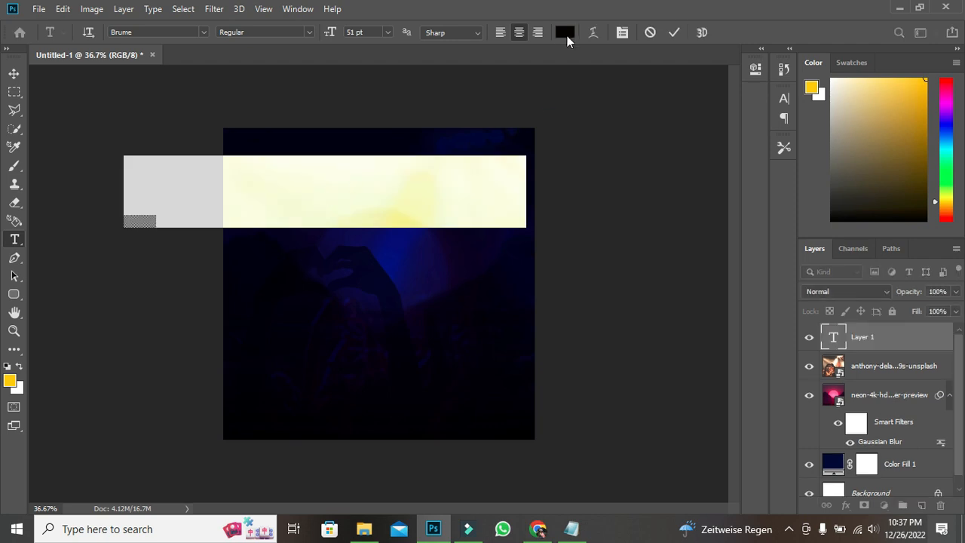
click(564, 32)
click(559, 114)
text(ffffff)
click(866, 103)
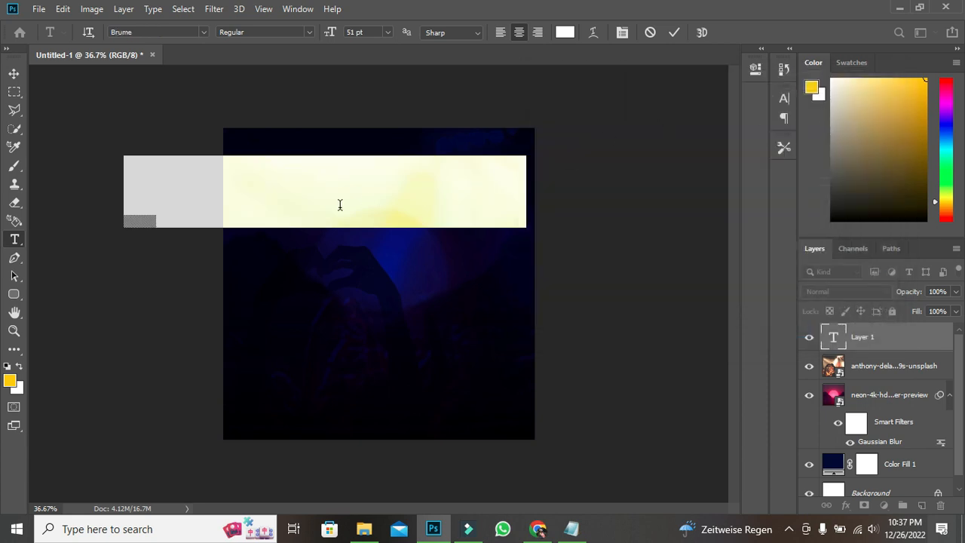
Step: Set the new text's font to BigNoodleTitling without faux bold and replace the placeholder with the copied "WETATIC CHURCH"
click(784, 98)
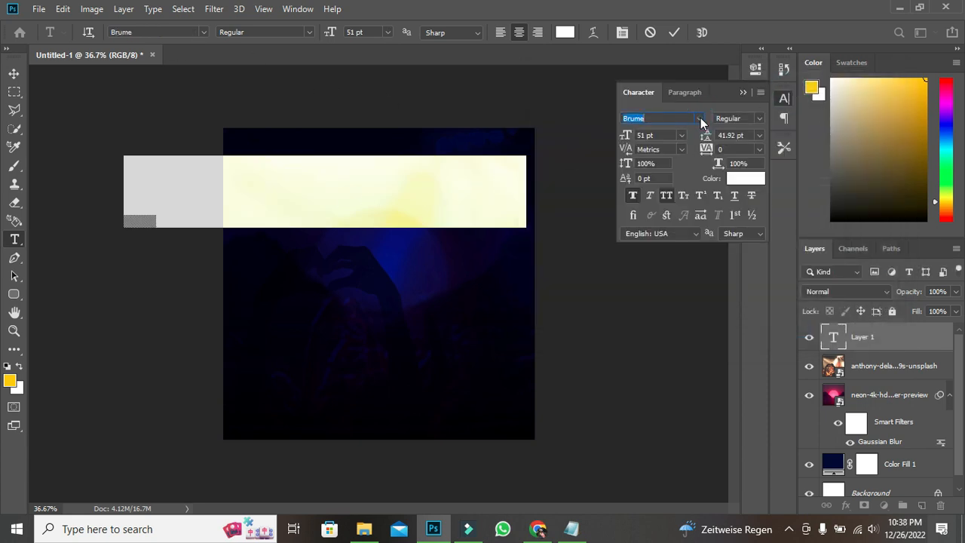
click(700, 119)
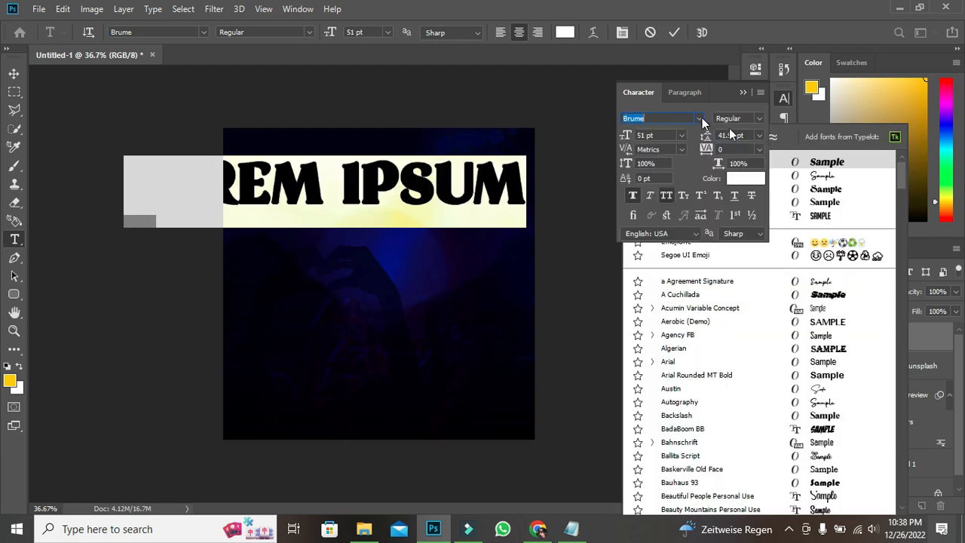
click(820, 217)
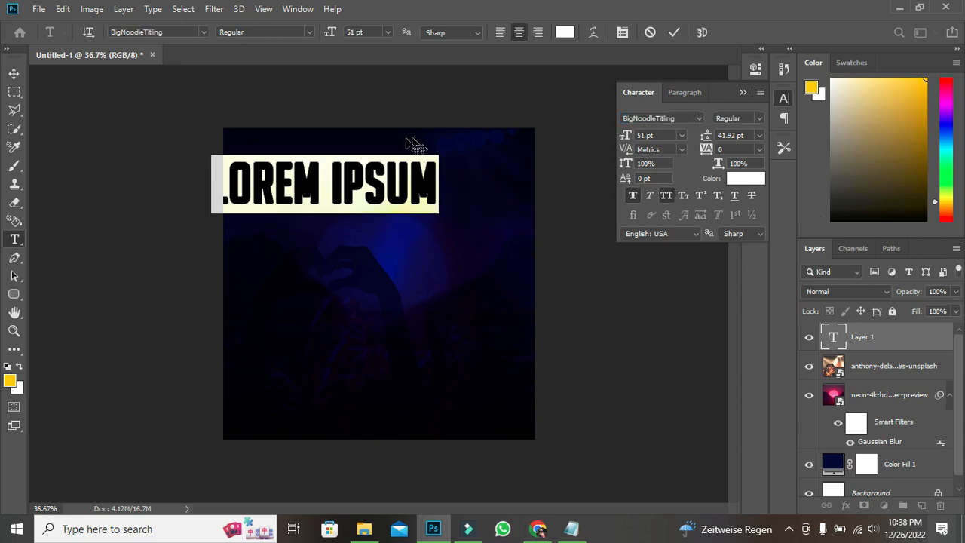
click(632, 197)
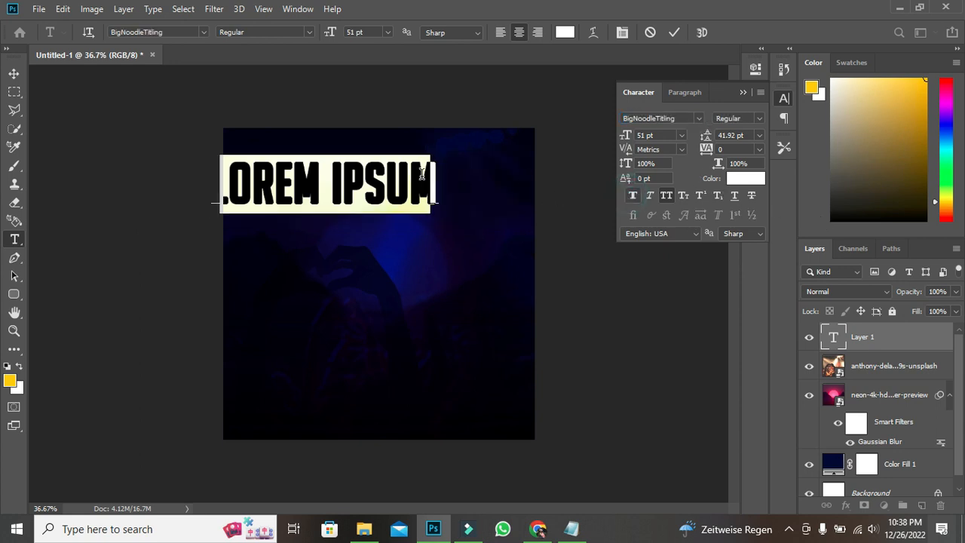
key(ctrl+v)
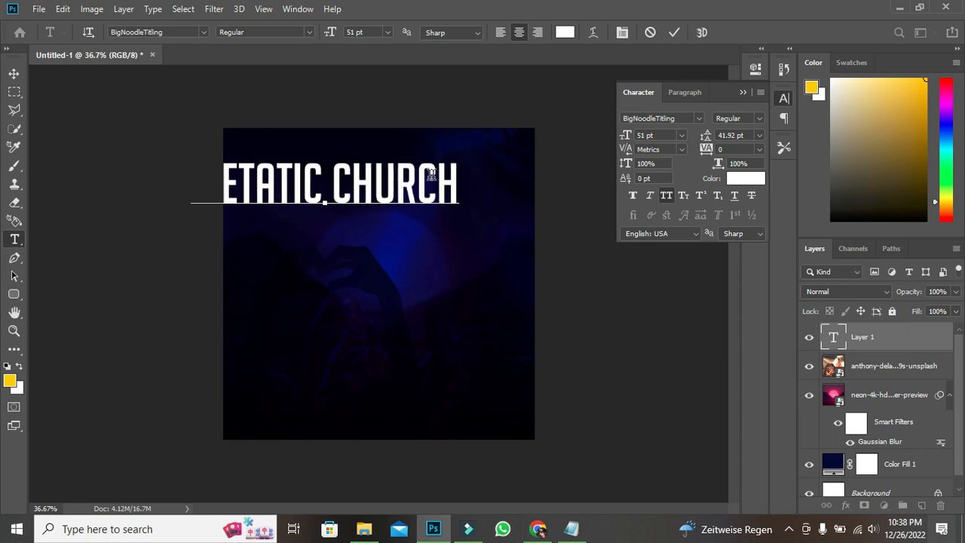
click(673, 32)
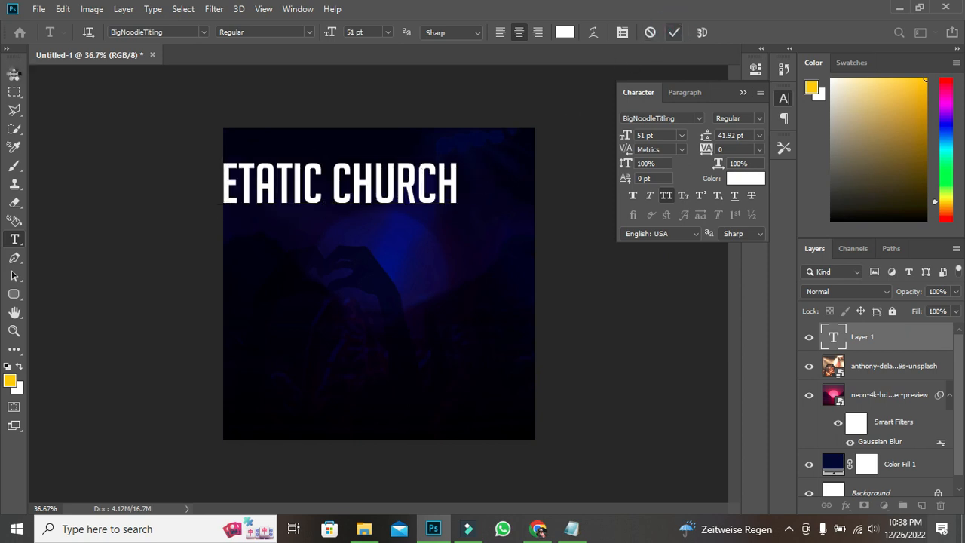
Step: Scale the WETATIC CHURCH text down to about 31.85% and position it in the upper middle of the canvas
click(15, 75)
drag(191, 183, 313, 181)
drag(458, 183, 398, 196)
click(372, 185)
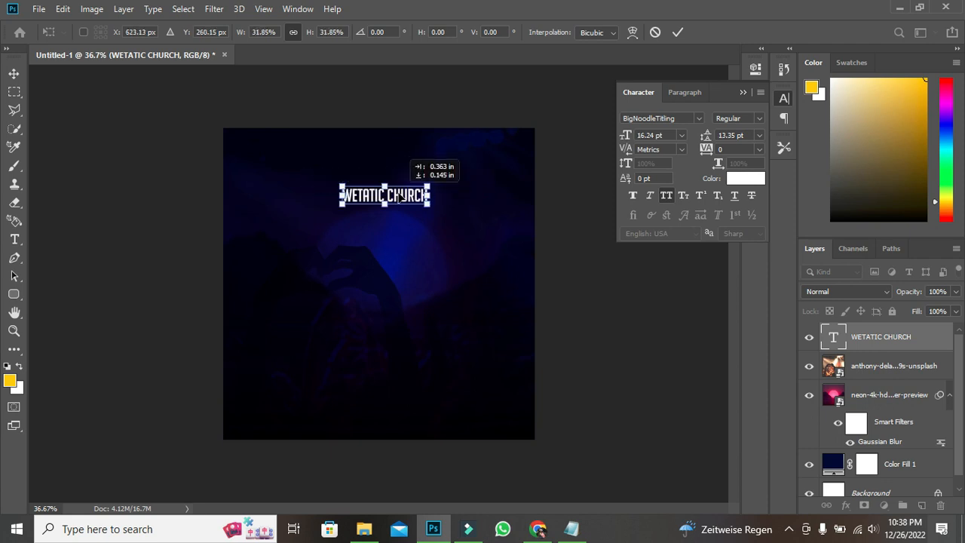
key(Down)
key(Down)
key(Down)
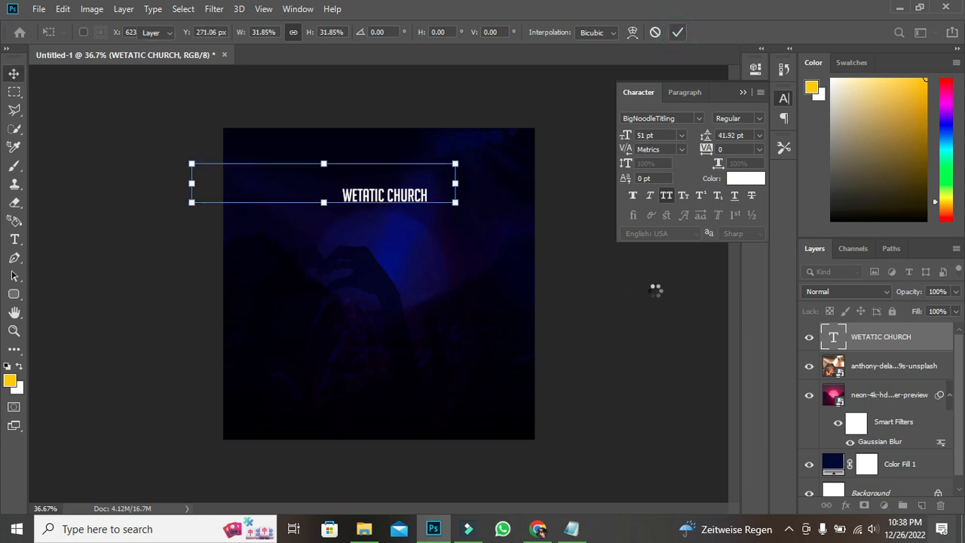
key(Return)
key(shift+Down)
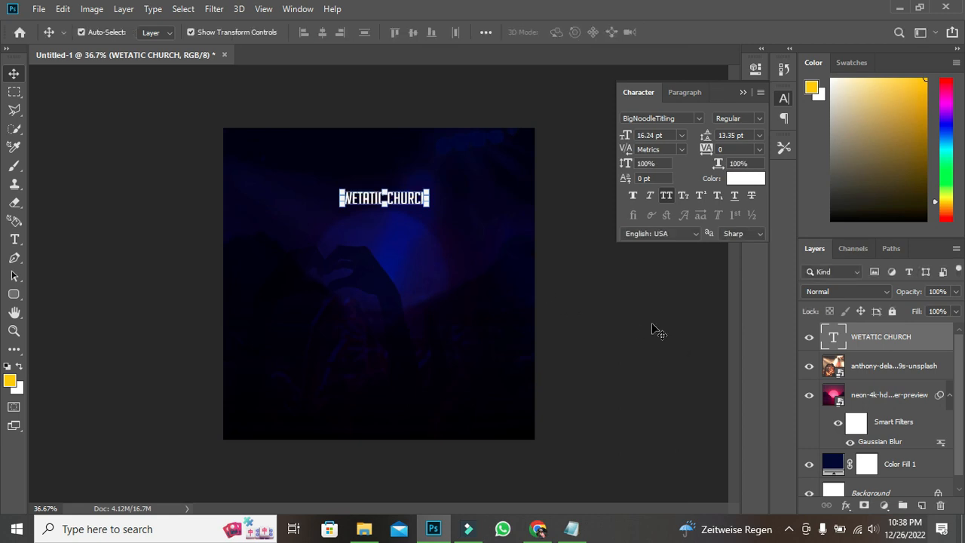
Step: Duplicate the WETATIC CHURCH text layer and place the copy directly below the original
key(alt+shift+Down)
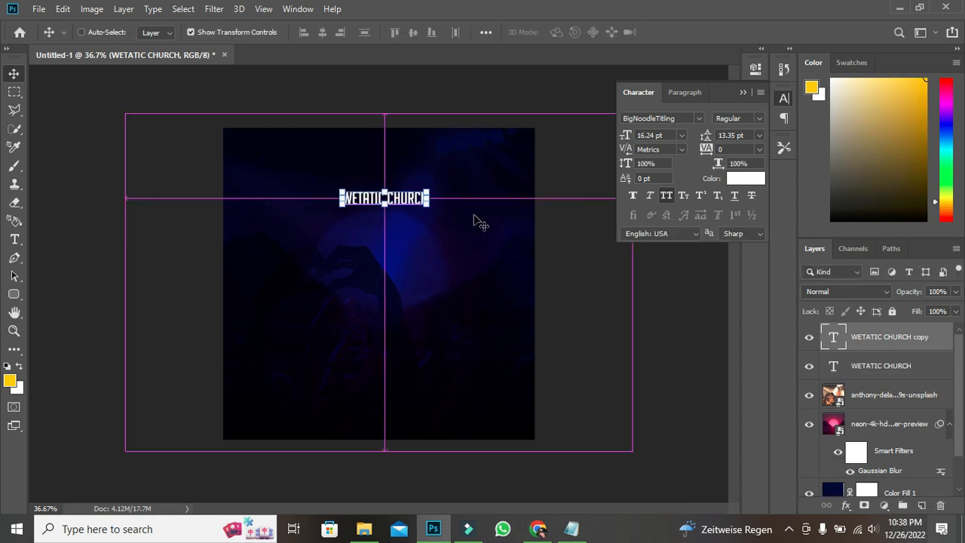
key(shift+Down)
key(shift+Down)
key(shift+Down)
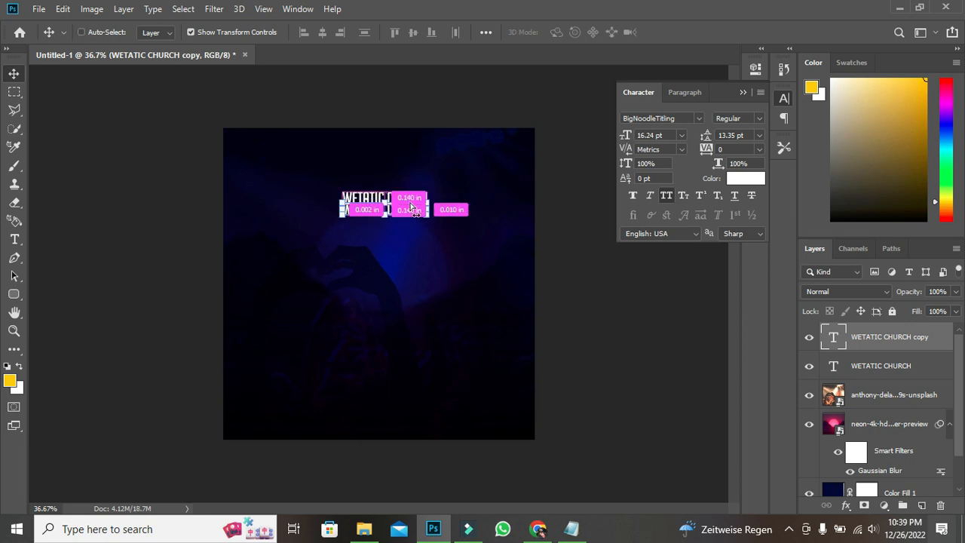
drag(407, 213, 411, 236)
key(ctrl+z)
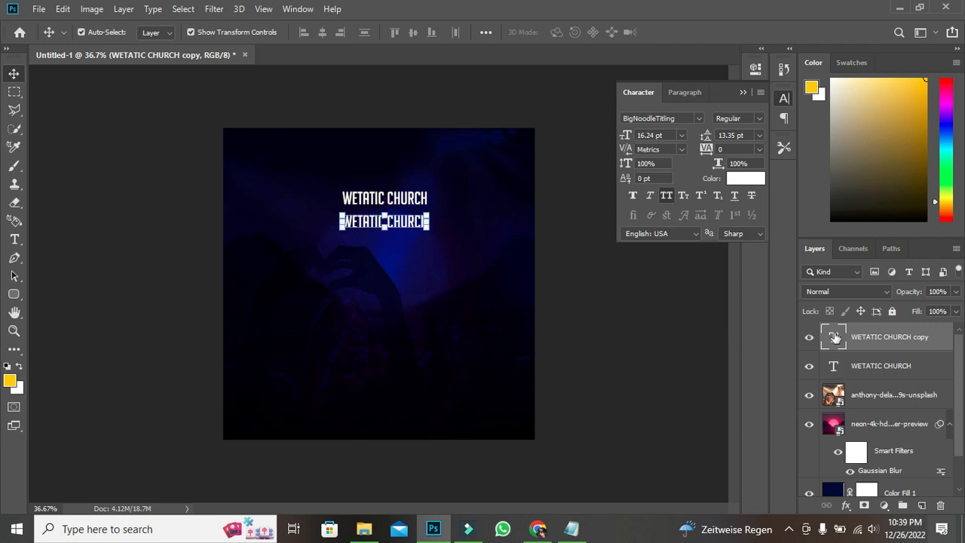
Step: Copy "presents" from the Notepad document and replace the duplicated WETATIC CHURCH text with it
click(572, 529)
drag(238, 189, 191, 195)
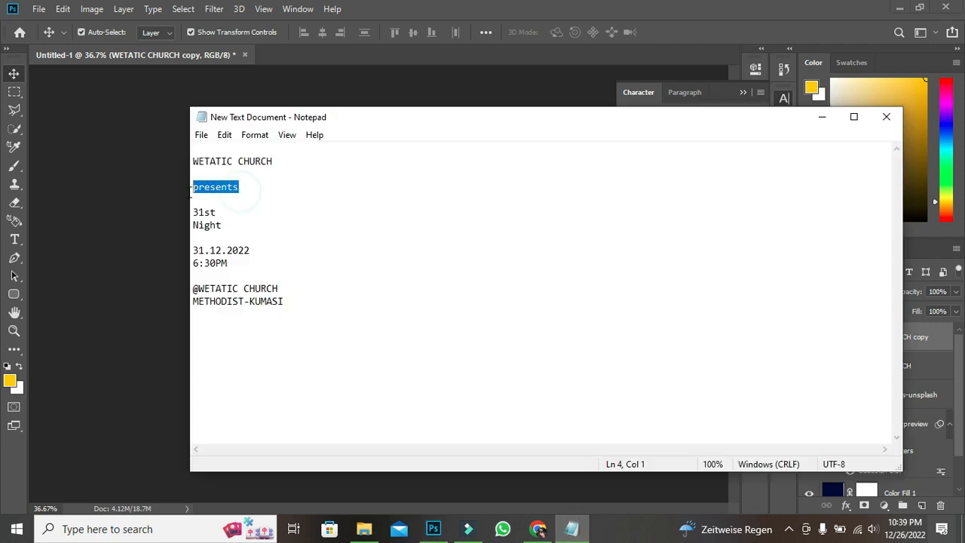
click(821, 115)
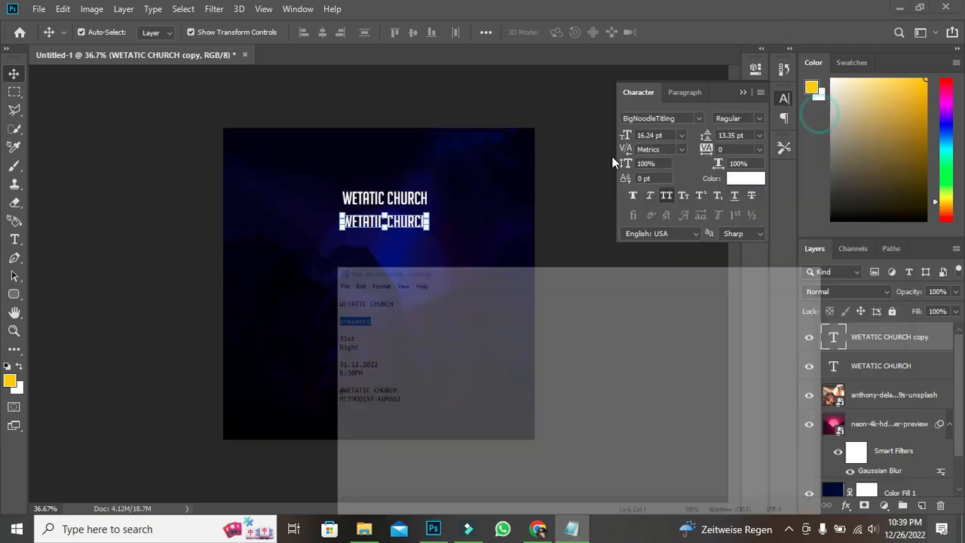
double_click(826, 333)
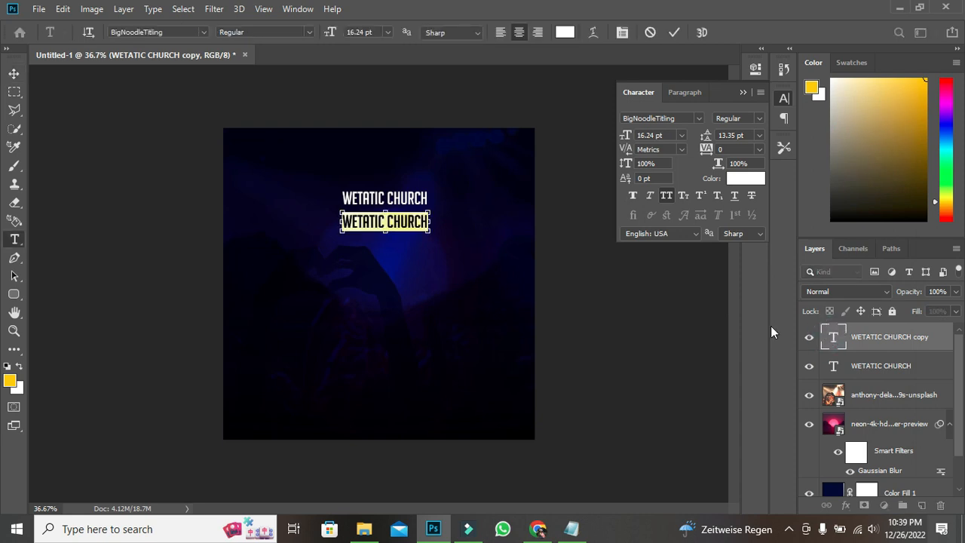
key(ctrl+v)
text(PRESENTS)
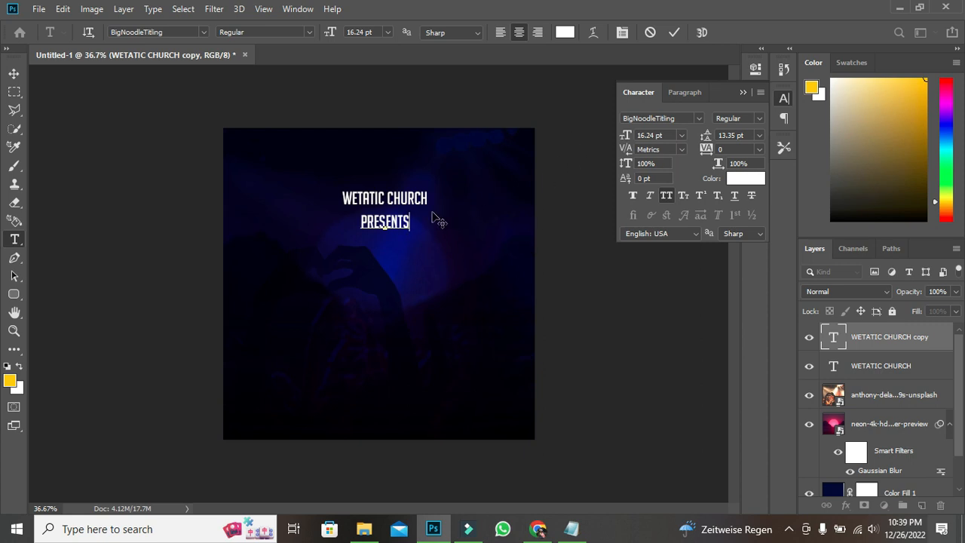
click(674, 33)
key(v)
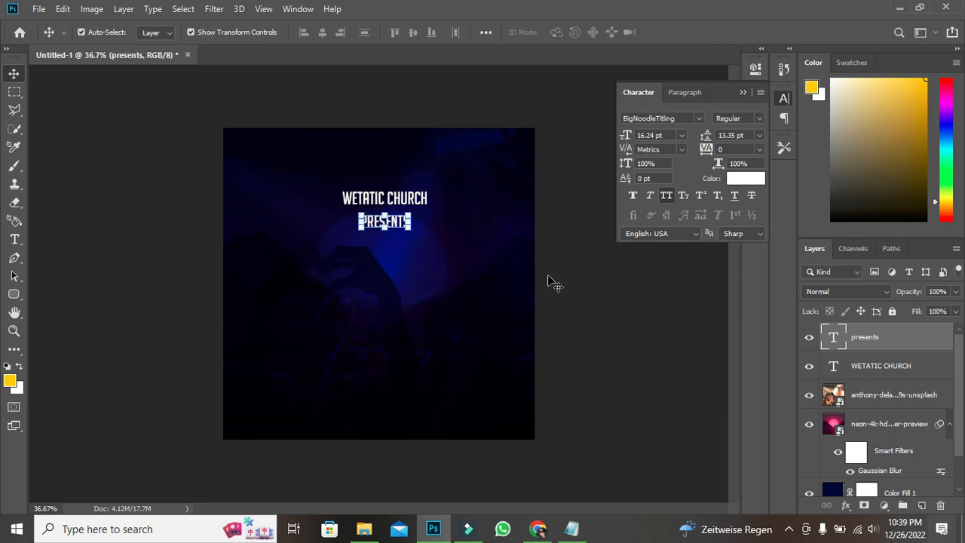
Step: Copy the two lines "31st" and "Night" from the Notepad document and return to the flyer
click(571, 528)
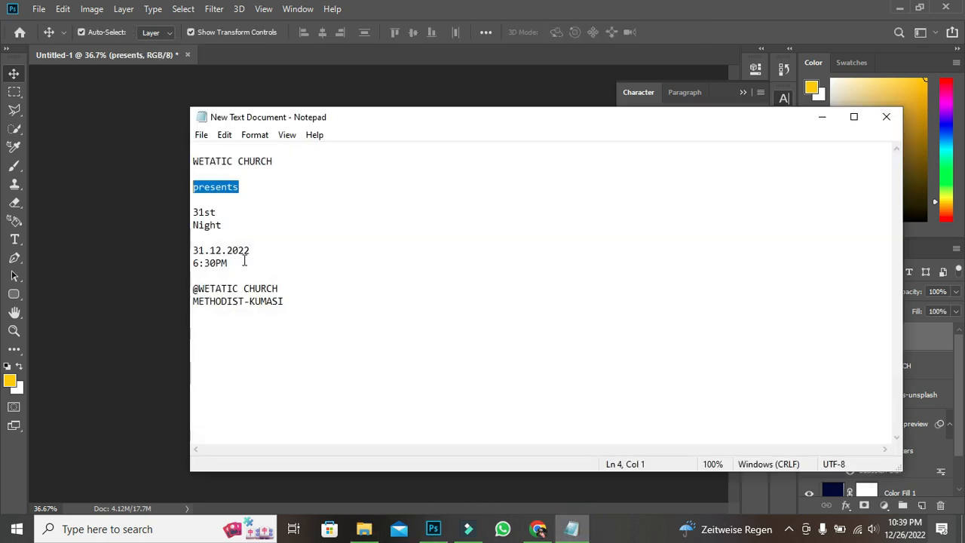
drag(191, 214, 217, 227)
right_click(217, 226)
click(259, 276)
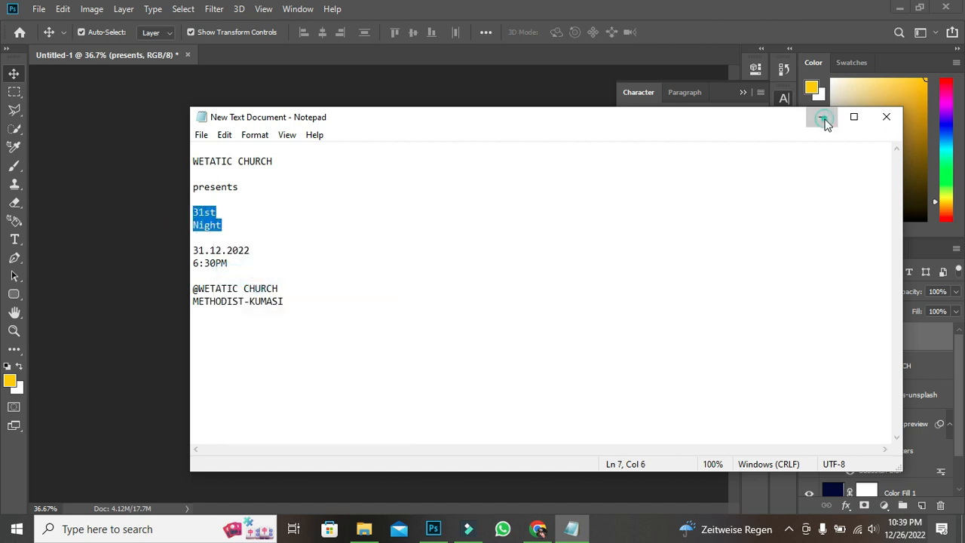
click(822, 117)
Step: Duplicate the PRESENTS text lower on the canvas and replace the copy's wording with the copied two-line "31st Night"
drag(422, 230, 398, 277)
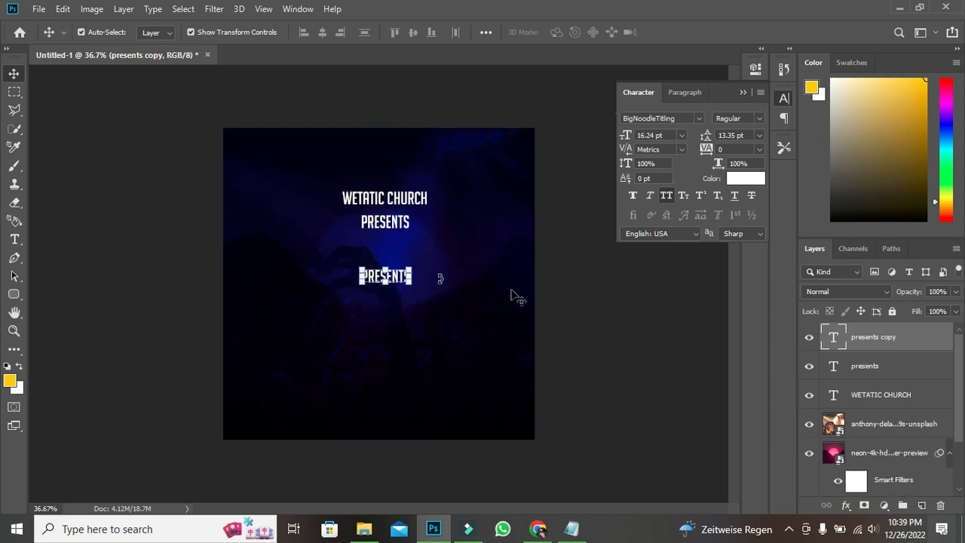
key(t)
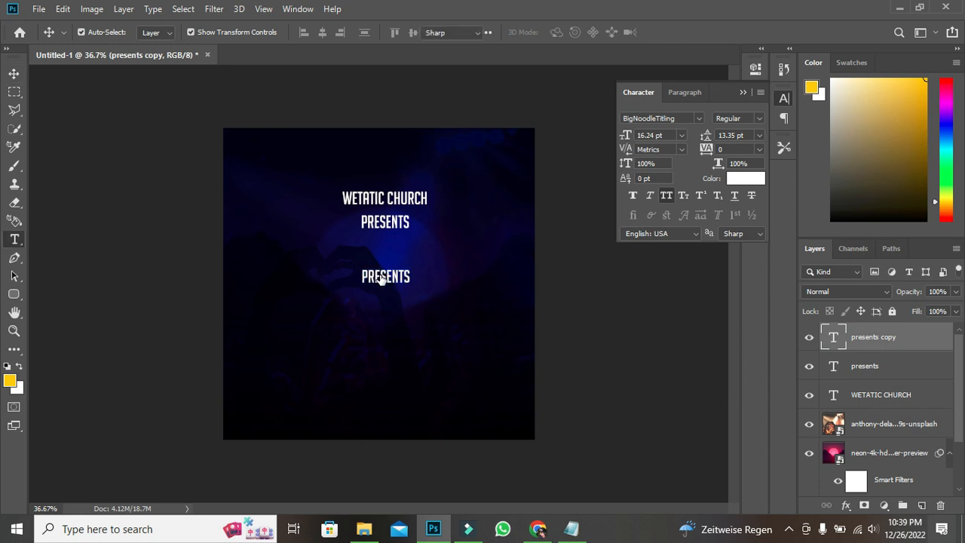
click(373, 276)
right_click(373, 276)
click(409, 284)
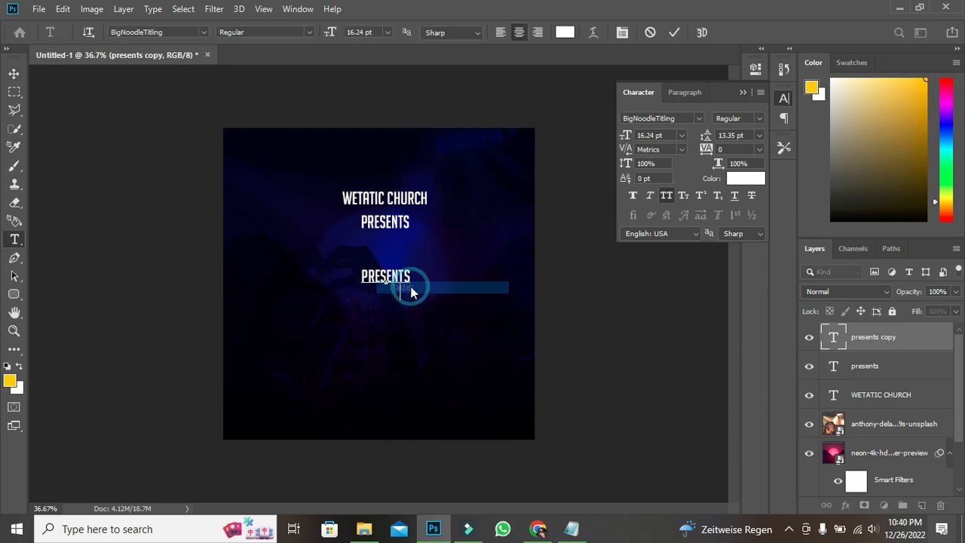
click(677, 32)
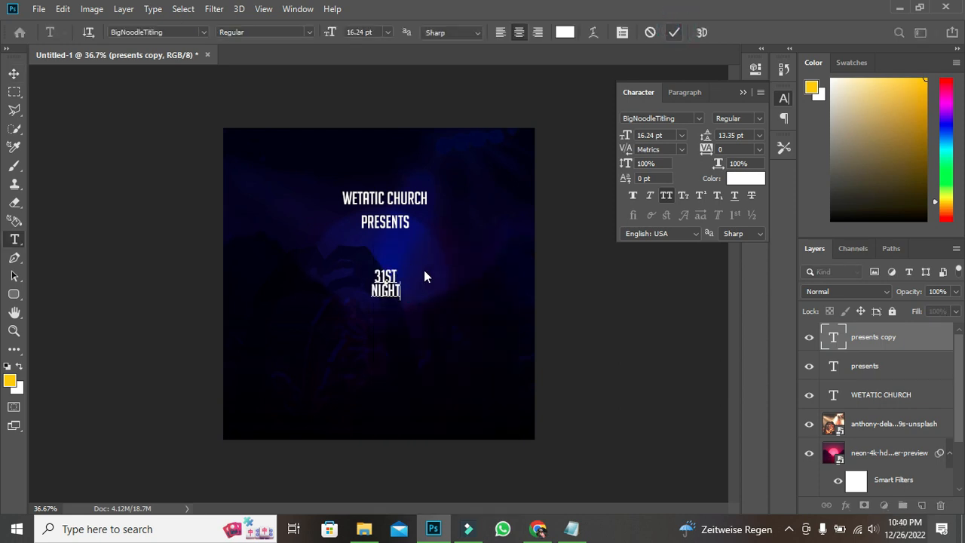
Step: Enlarge the 31st Night text to about 327.56% and position it centrally beneath PRESENTS
key(v)
drag(404, 284, 465, 284)
drag(423, 258, 416, 278)
click(677, 32)
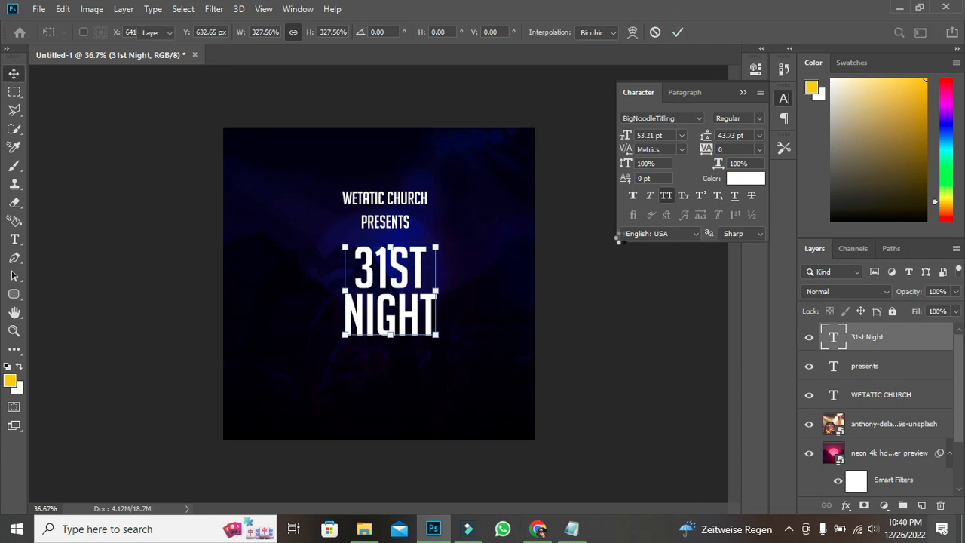
drag(407, 279, 401, 284)
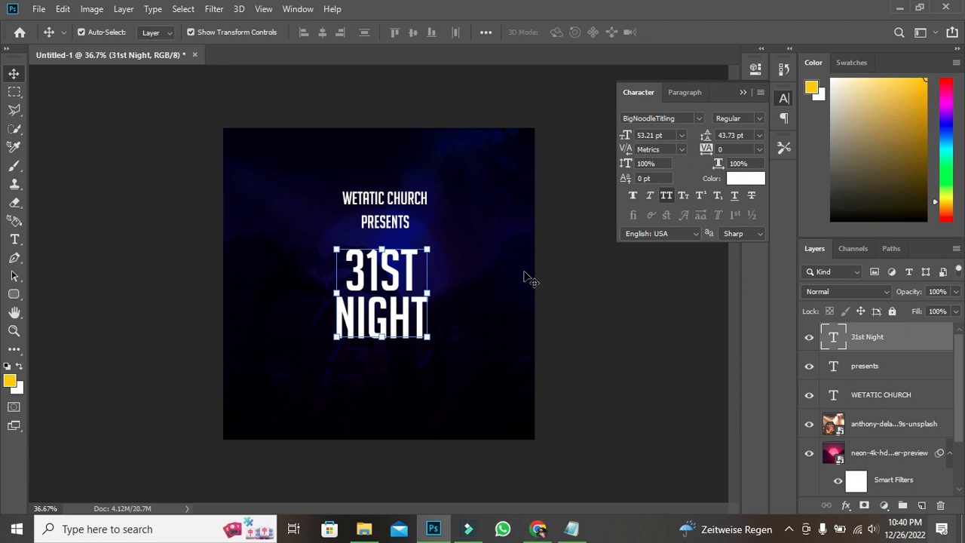
Step: Turn off All Caps for the 31st Night title and set its font to Brume
click(667, 195)
click(699, 119)
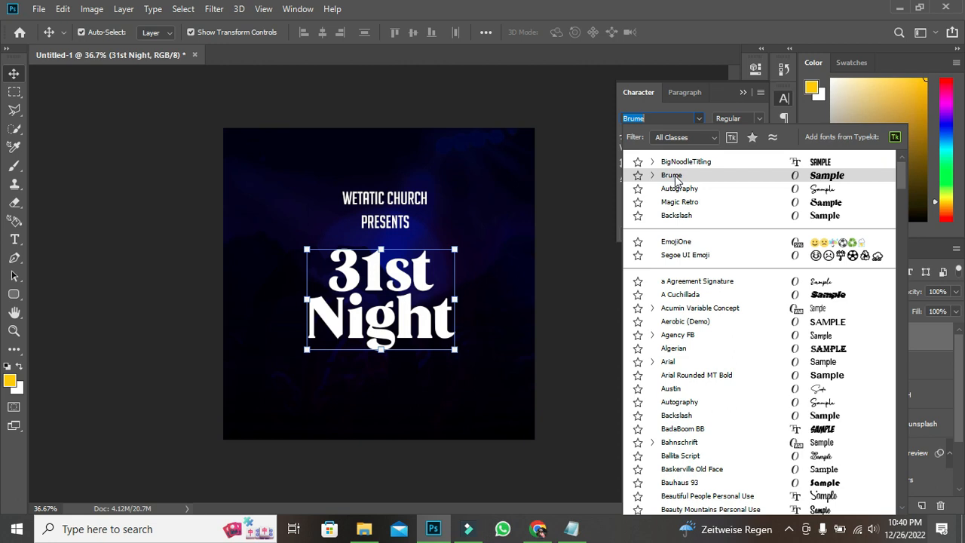
click(676, 176)
click(635, 318)
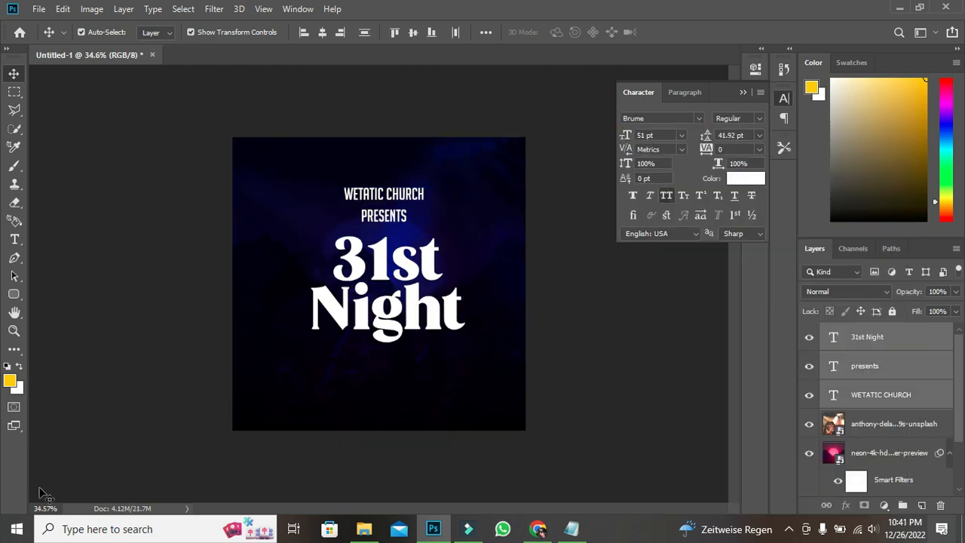
Step: Place the Layer 1 cross-and-sunset image from the 31st Night folder directly above the 31st Night title layer
click(420, 324)
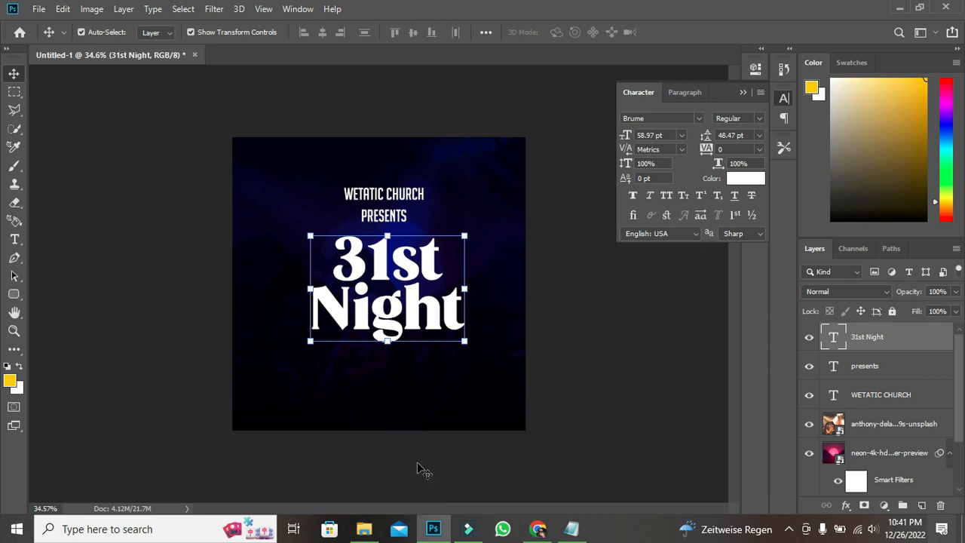
click(364, 482)
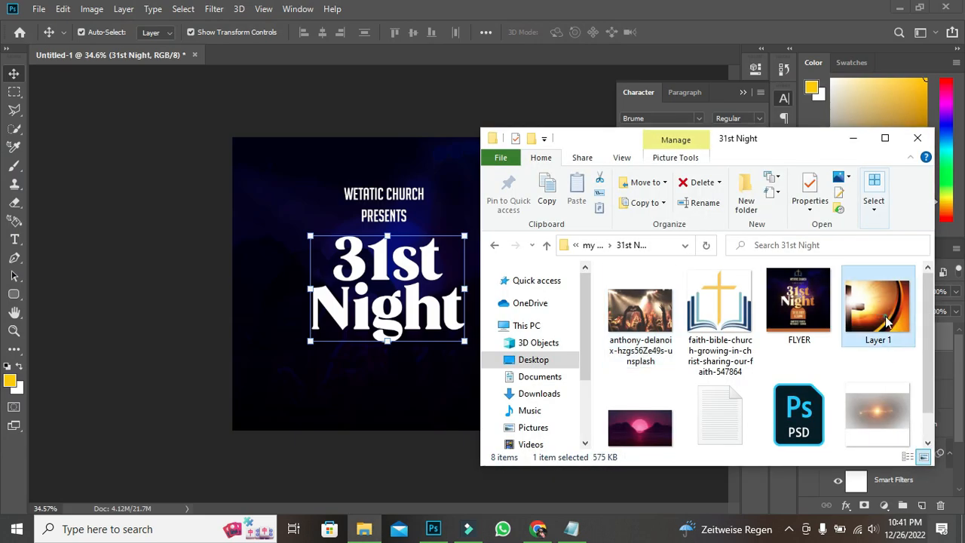
click(386, 317)
drag(386, 317, 386, 318)
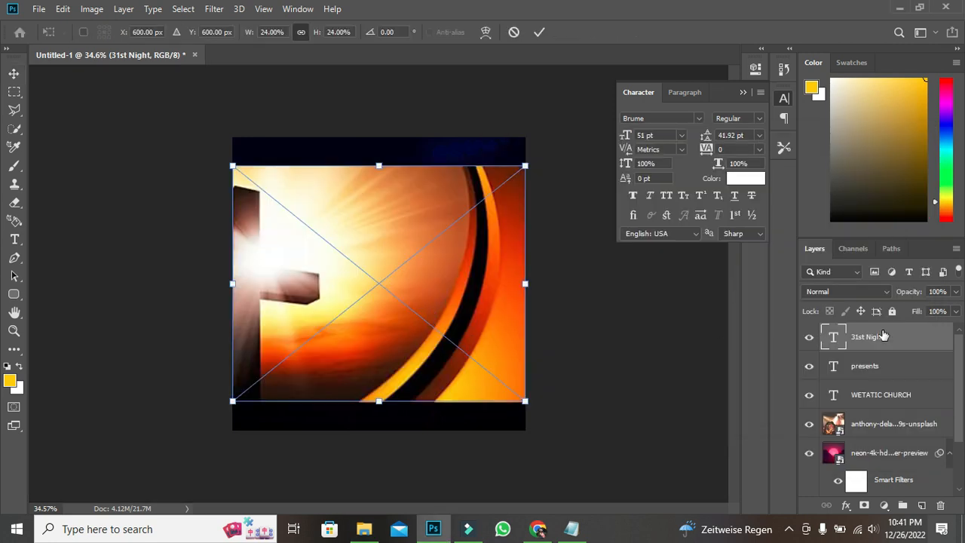
click(539, 31)
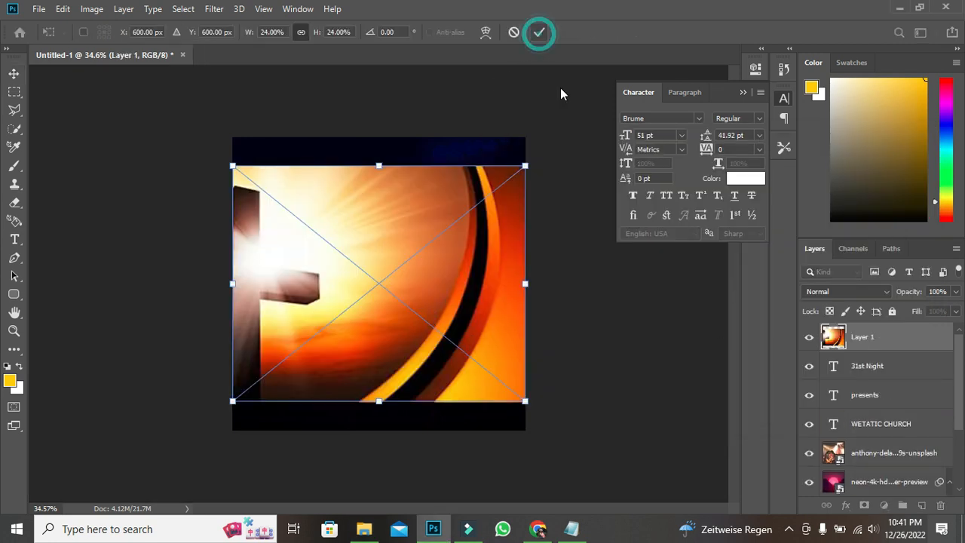
Step: Clip the sunset image to the 31st Night title, then enlarge and reposition it so its glow covers all the letters
right_click(900, 339)
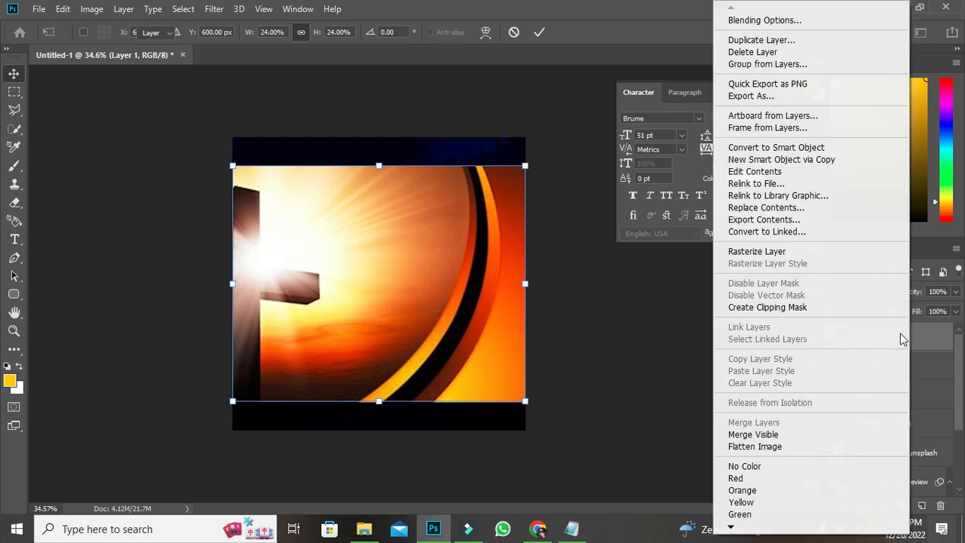
click(807, 308)
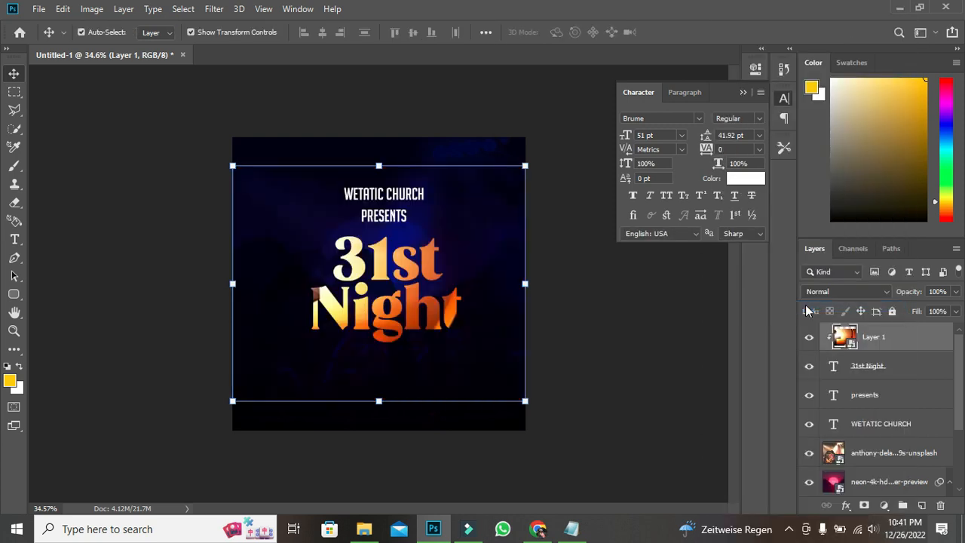
drag(532, 288, 648, 301)
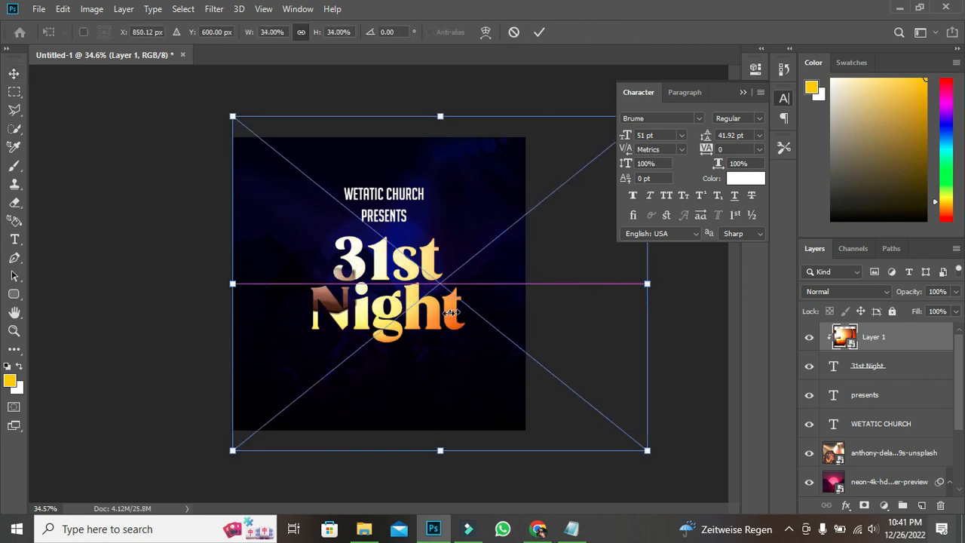
drag(441, 315, 404, 300)
key(Return)
click(66, 321)
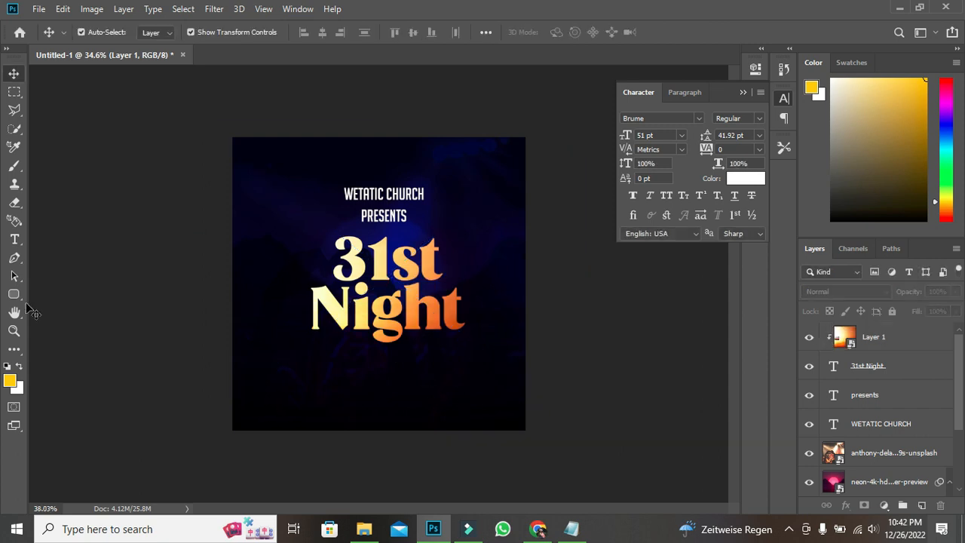
Step: Draw a rounded rectangle about 1474 × 214 px across the canvas's bottom edge, extending beyond the canvas
scroll(66, 321, up, 1)
click(14, 294)
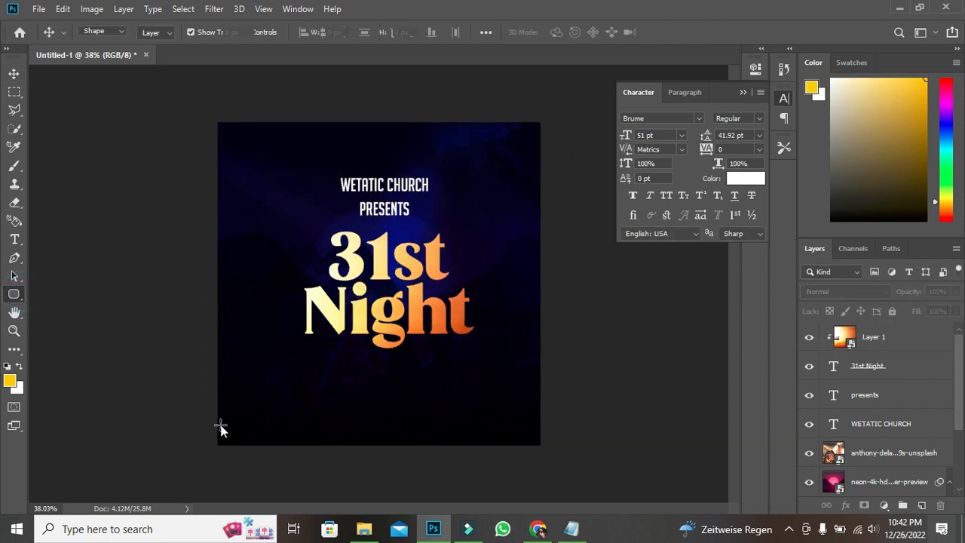
drag(204, 428, 599, 484)
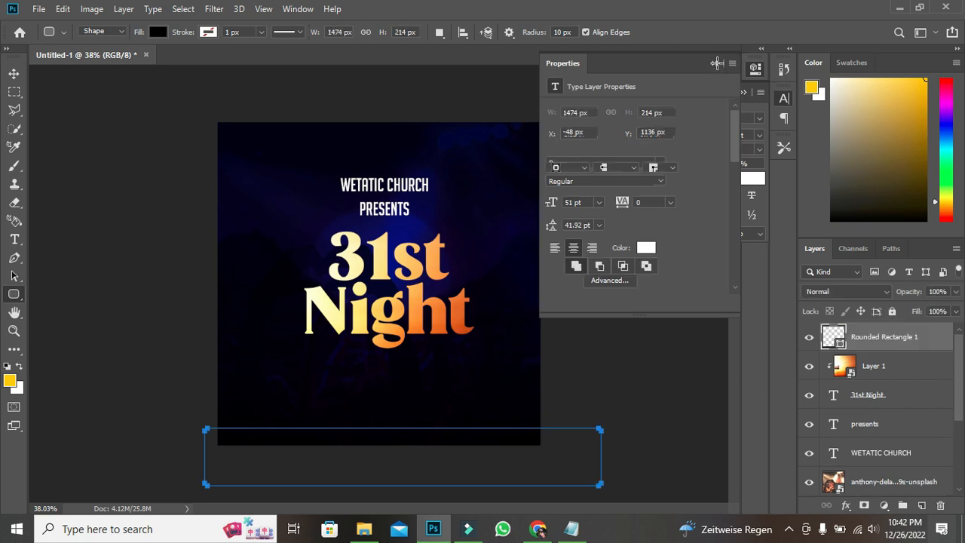
click(716, 63)
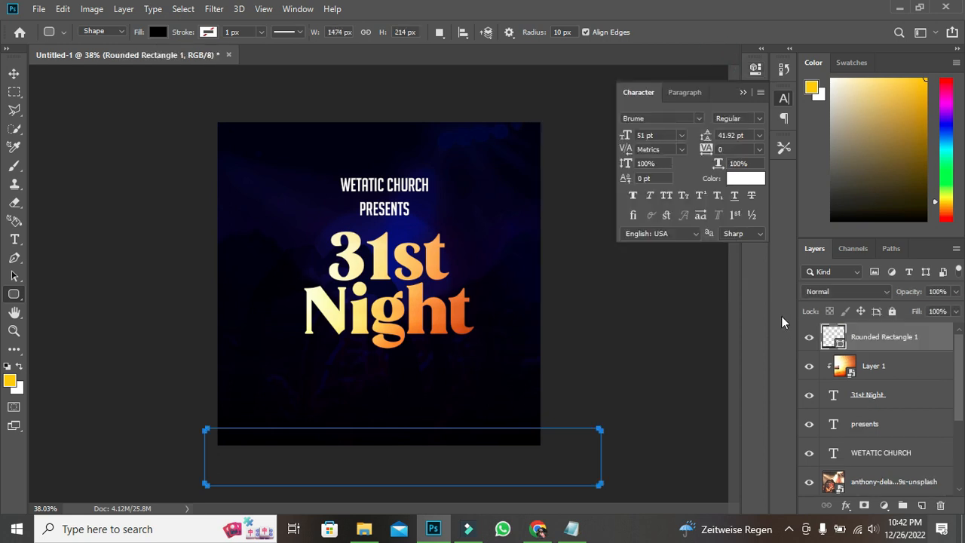
Step: Fill the bottom strip with an orange sampled from the 31st Night title
double_click(838, 341)
click(340, 311)
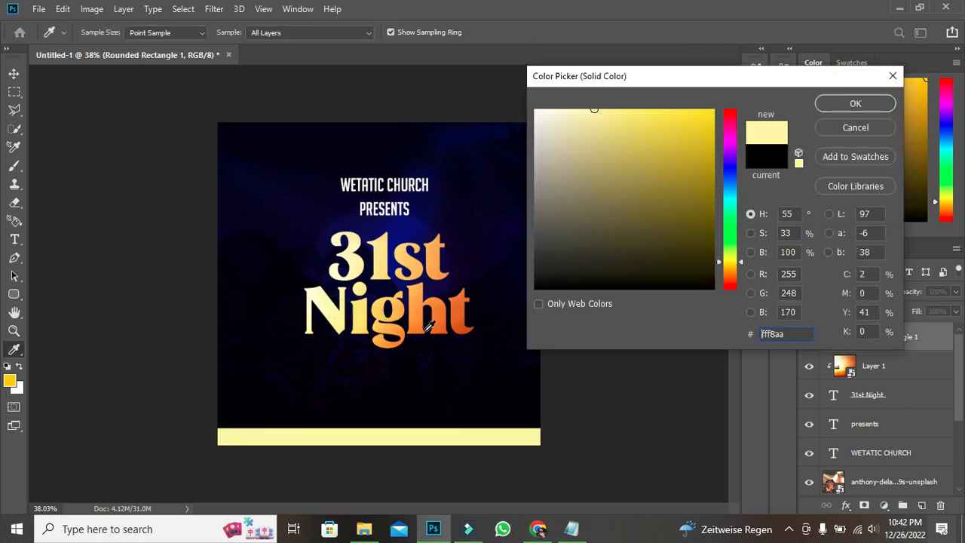
click(445, 300)
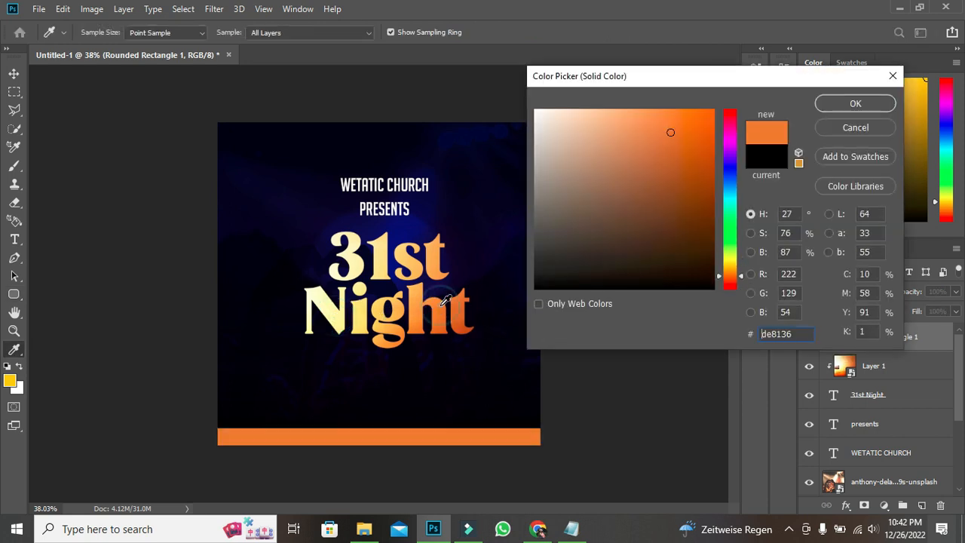
click(827, 104)
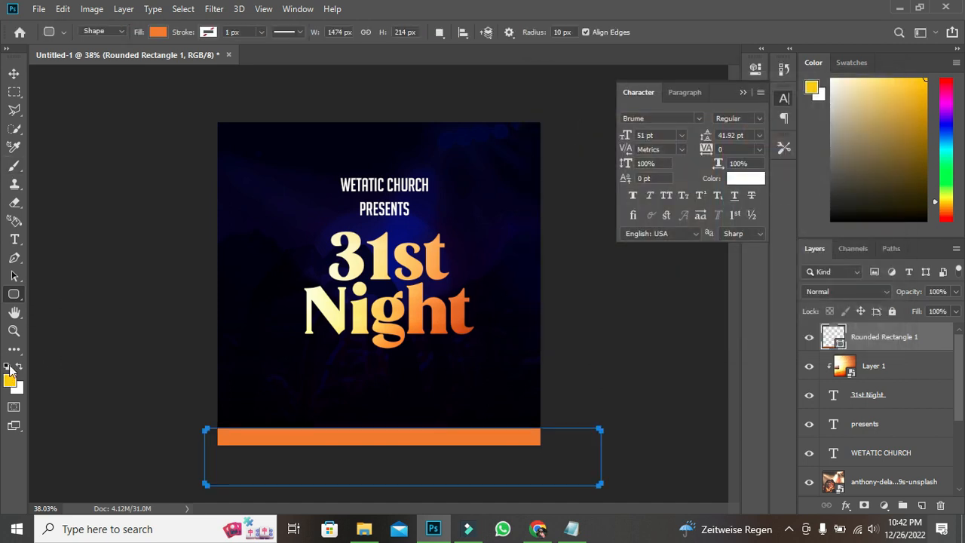
Step: Draw a second rounded rectangle about 316 × 258 px beneath the 31st Night title
click(15, 294)
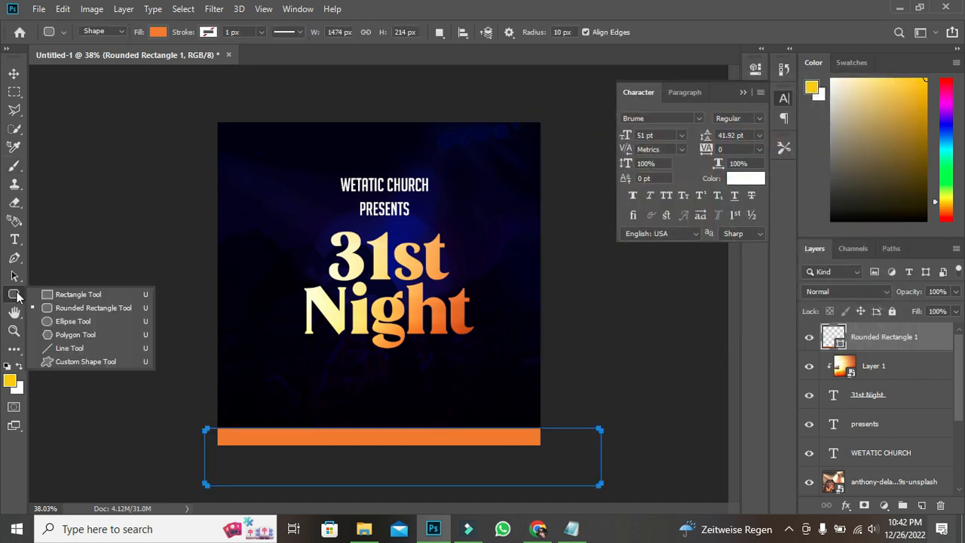
click(71, 309)
drag(355, 348, 440, 416)
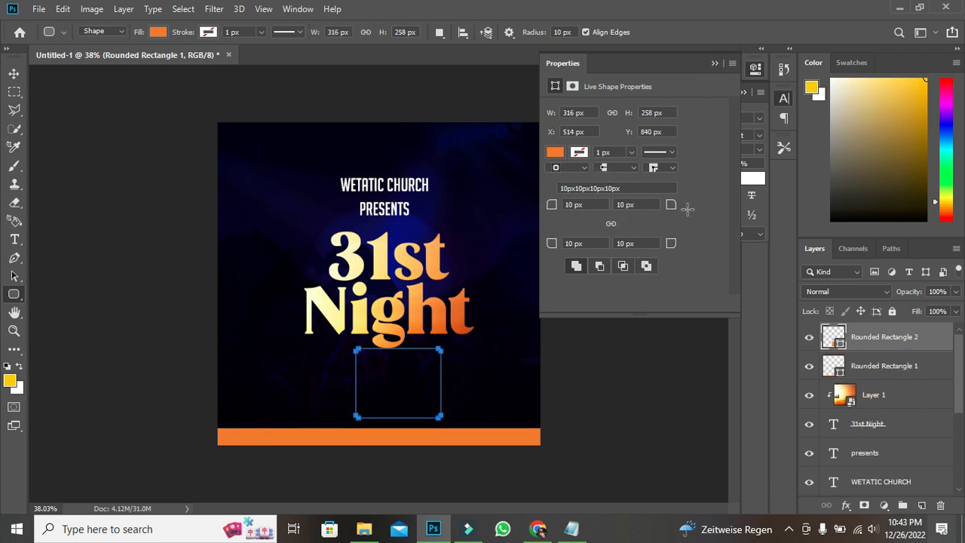
Step: Round the new rectangle's top corners to 137 px left and 141 px right, and square both bottom corners at 0 px
drag(673, 208, 726, 208)
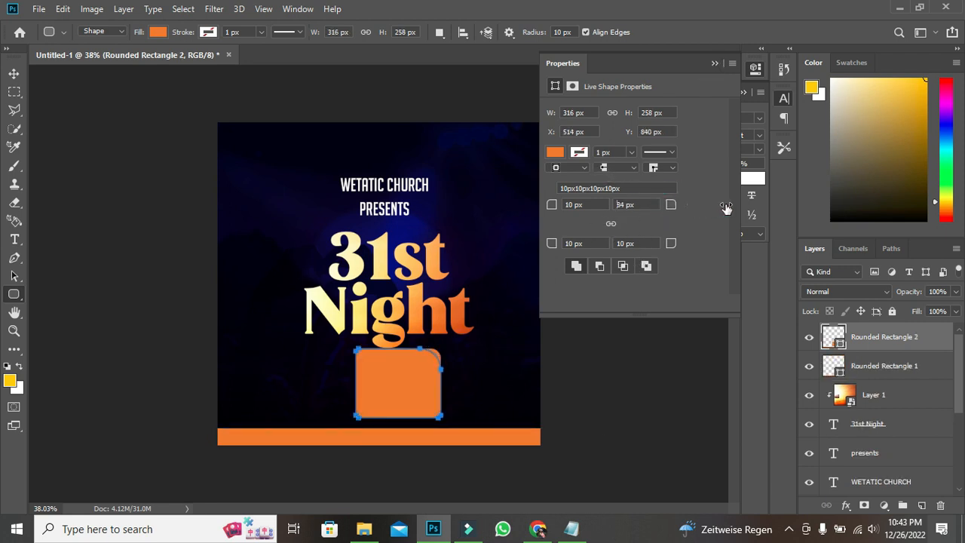
drag(552, 206, 713, 208)
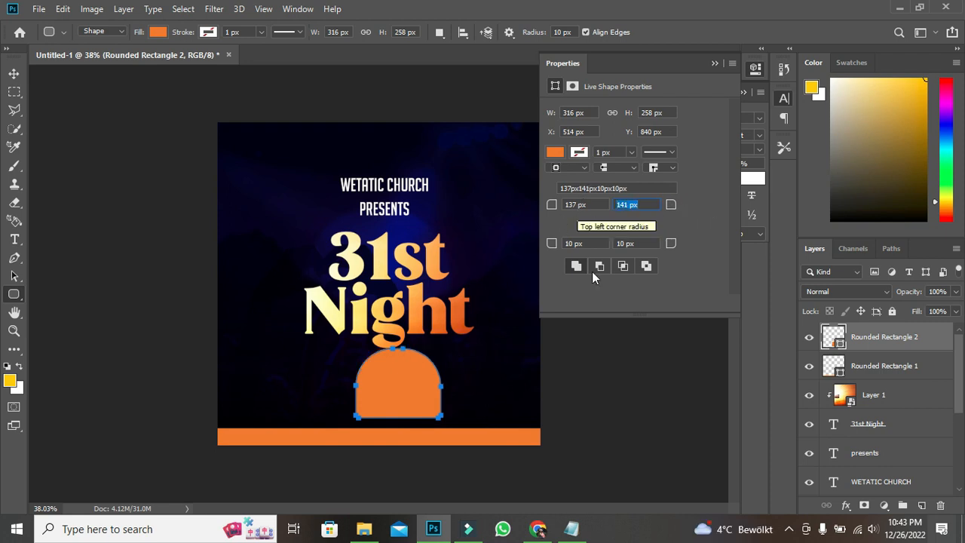
drag(668, 242, 498, 249)
click(547, 243)
drag(553, 247, 517, 249)
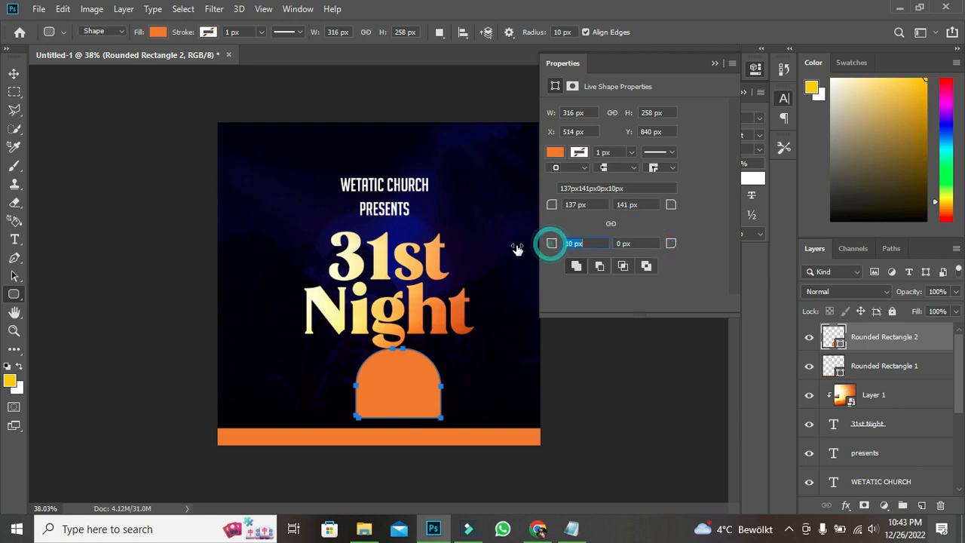
click(714, 61)
Step: Move the orange arch shape up against the bottom of the title and reduce its height to 86.82%
key(v)
click(616, 351)
scroll(402, 379, up, 2)
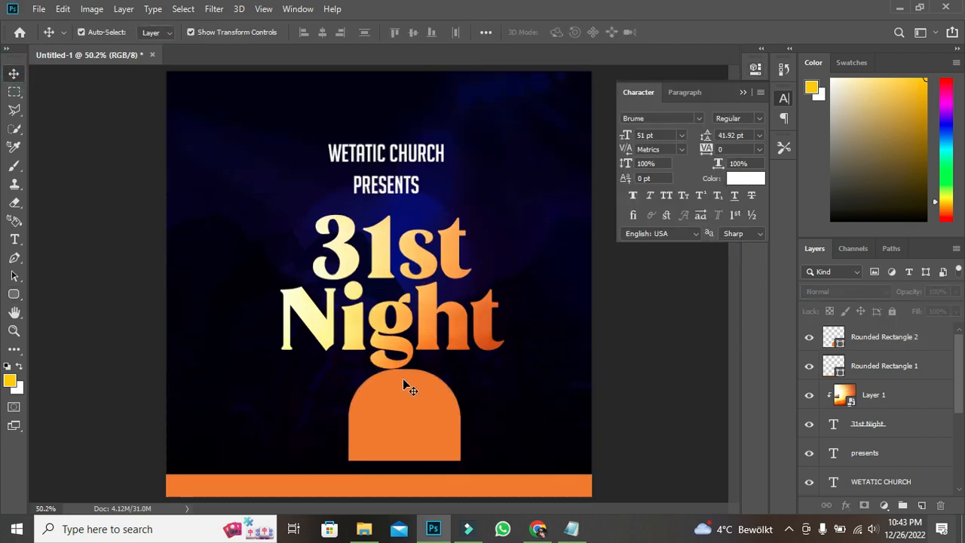
drag(404, 395, 383, 375)
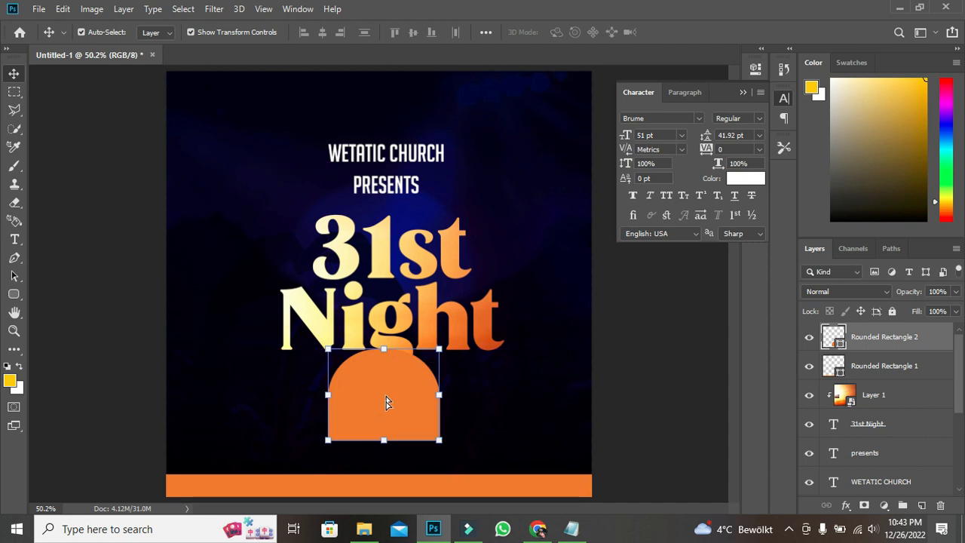
drag(386, 430, 387, 417)
scroll(405, 391, down, 2)
scroll(423, 352, down, 1)
click(678, 32)
Step: Center the 31st Night title layer horizontally on the whole canvas
click(426, 316)
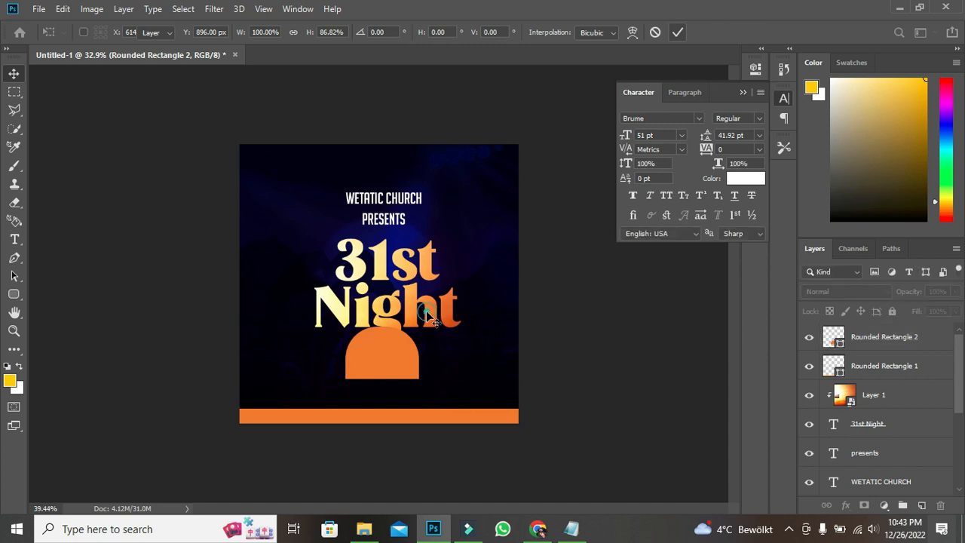
scroll(426, 313, up, 1)
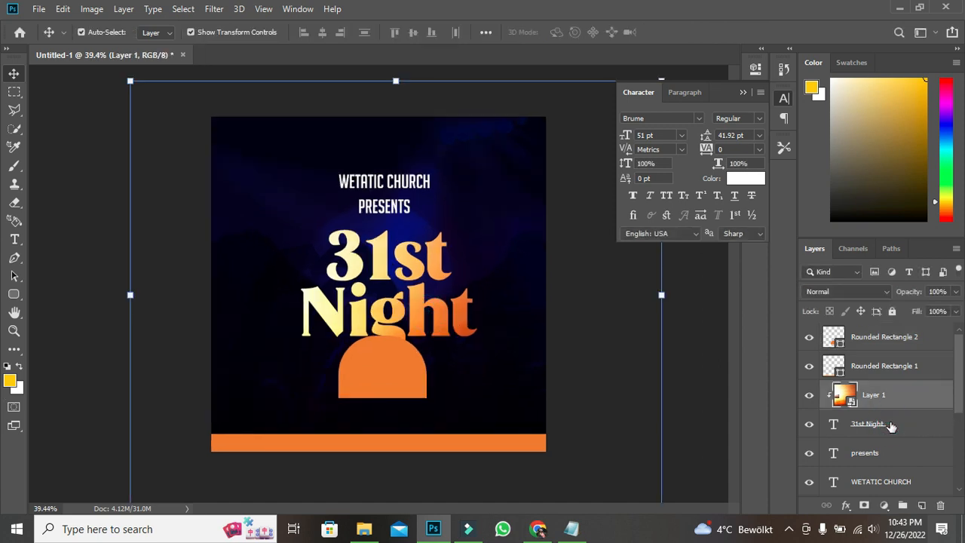
click(891, 426)
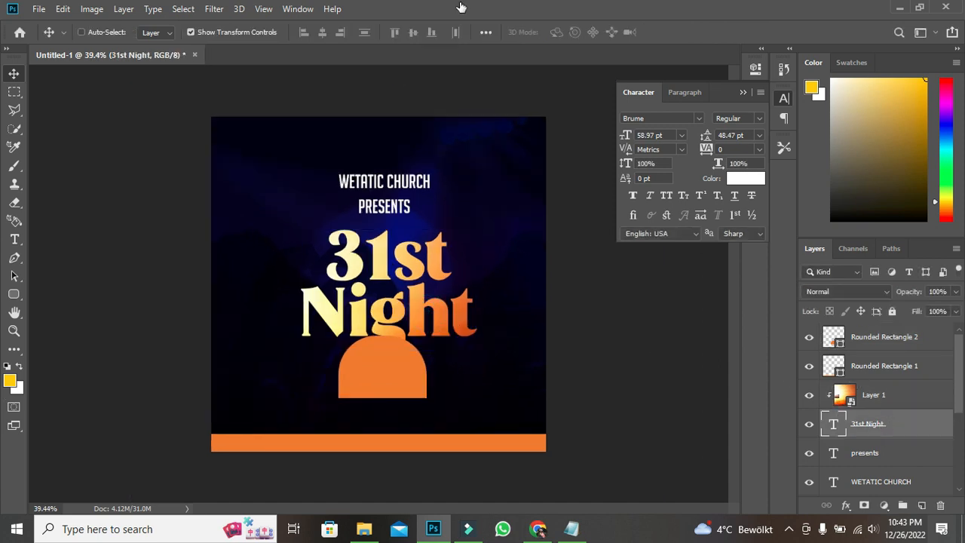
key(ctrl+a)
click(318, 32)
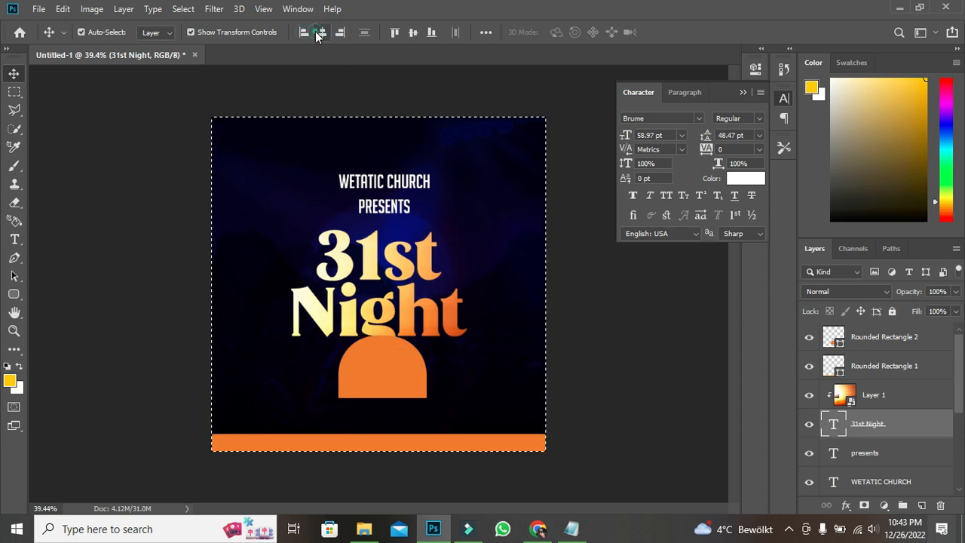
Step: Center the PRESENTS and WETATIC CHURCH text layers horizontally on the canvas
scroll(893, 429, down, 1)
click(887, 423)
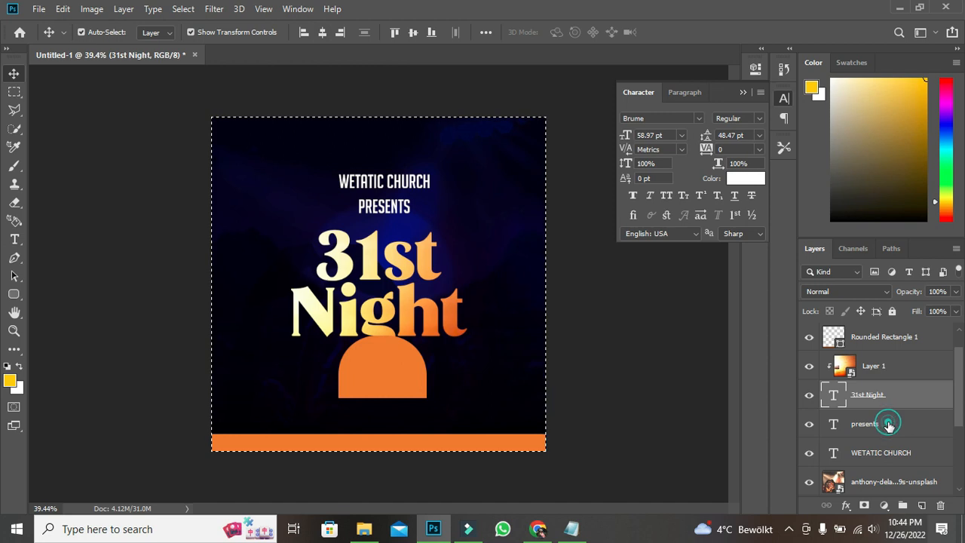
click(321, 32)
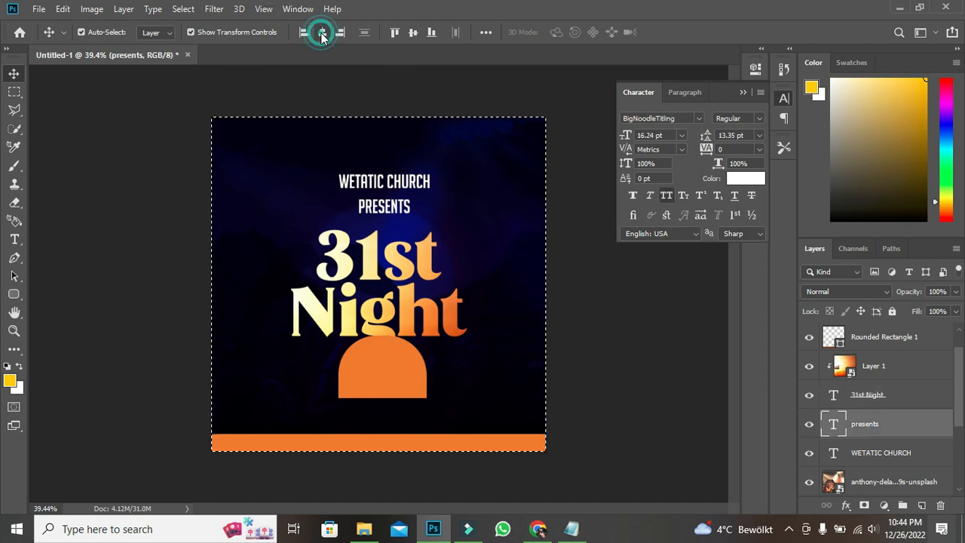
click(895, 456)
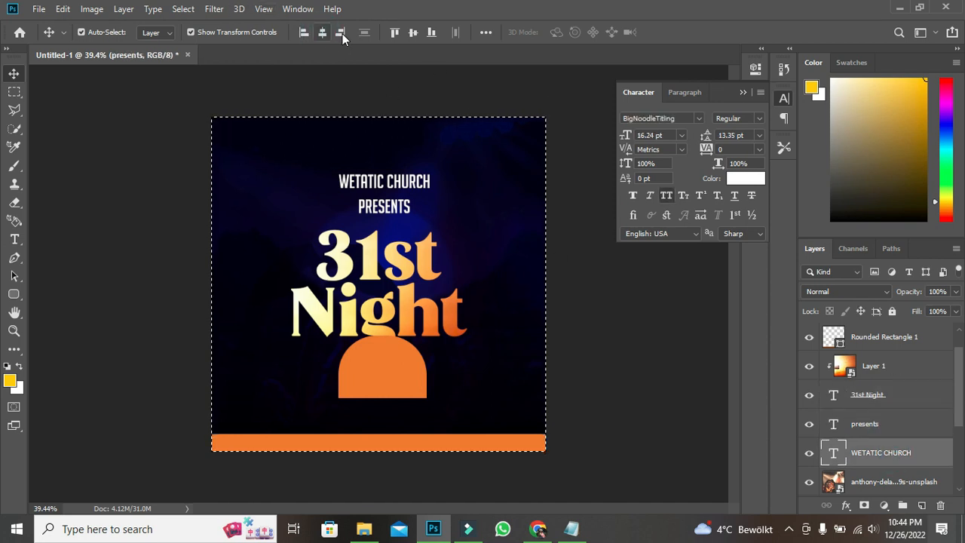
click(323, 32)
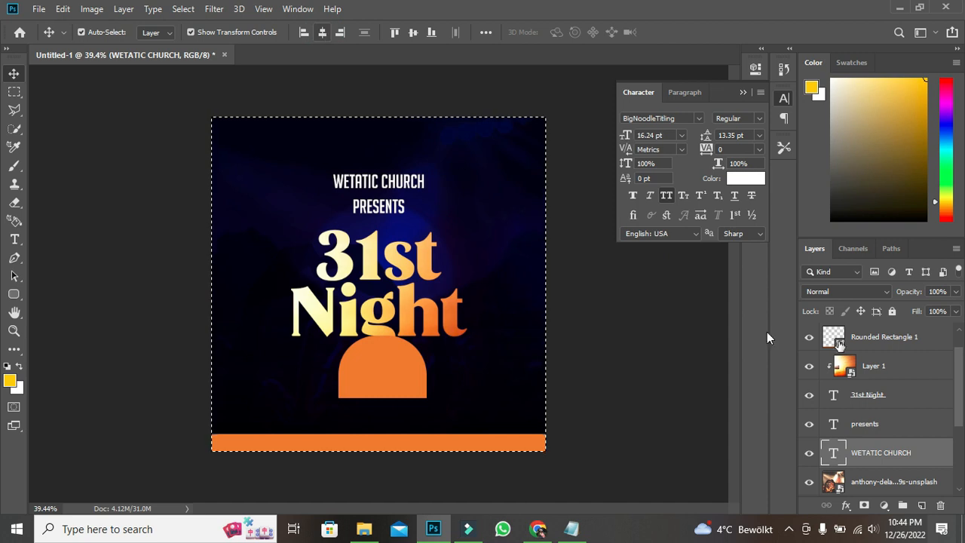
Step: Center the bottom orange strip horizontally on the canvas and clear the canvas selection
key(alt+period)
click(322, 32)
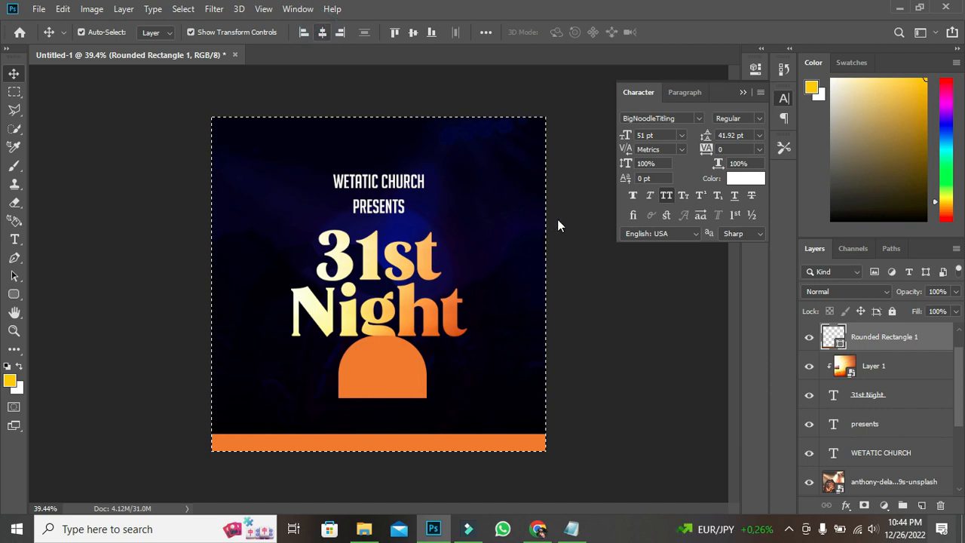
key(ctrl+d)
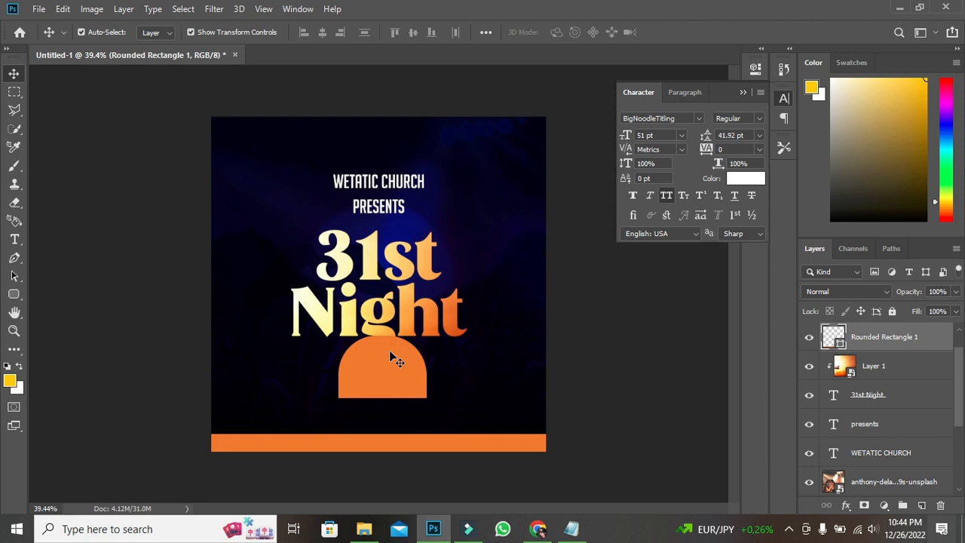
Step: Hide the clipped Layer 1 sunset image and select the 31st Night text layer
scroll(390, 353, up, 3)
click(380, 367)
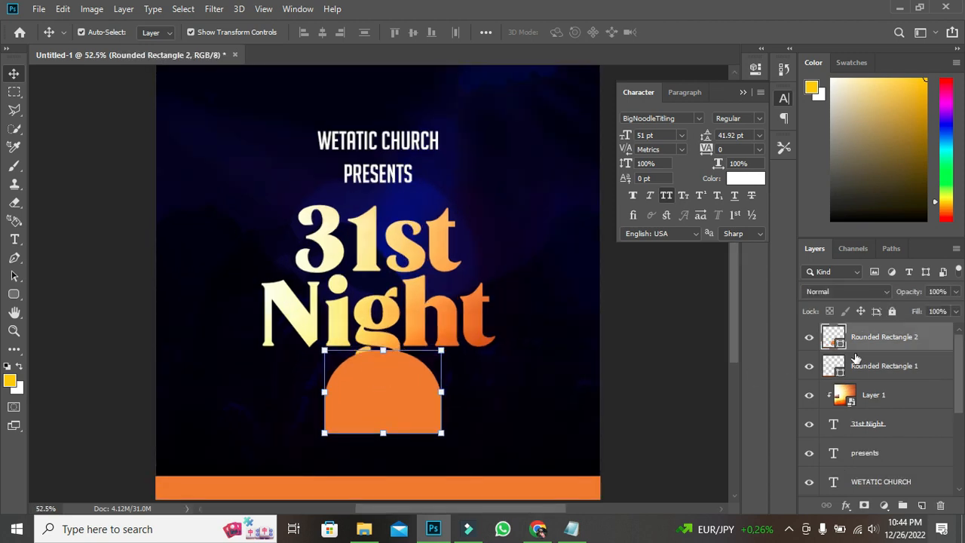
click(811, 402)
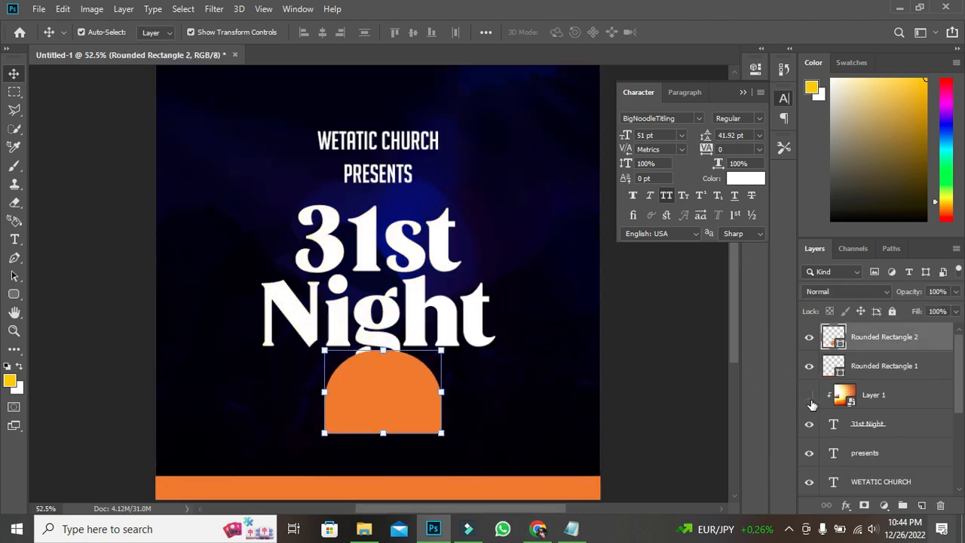
click(875, 395)
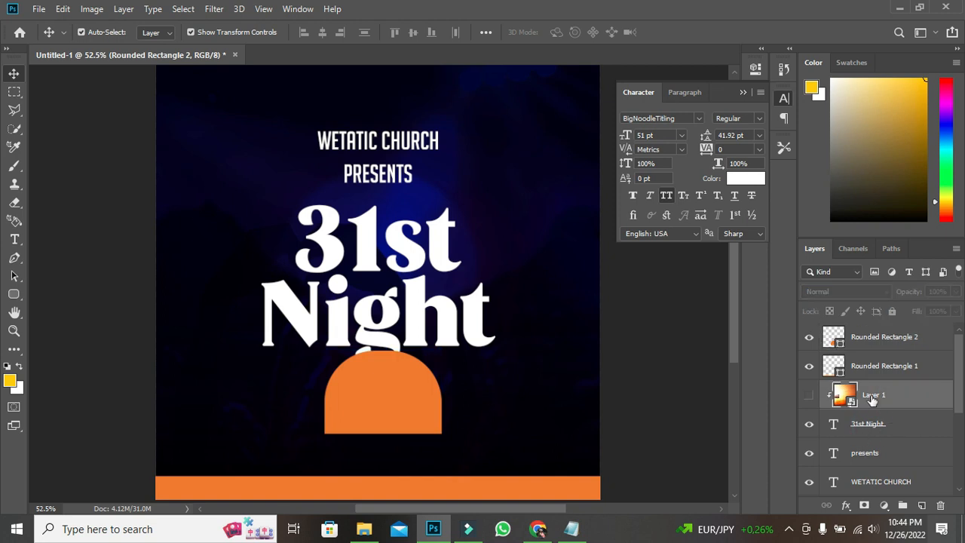
click(889, 425)
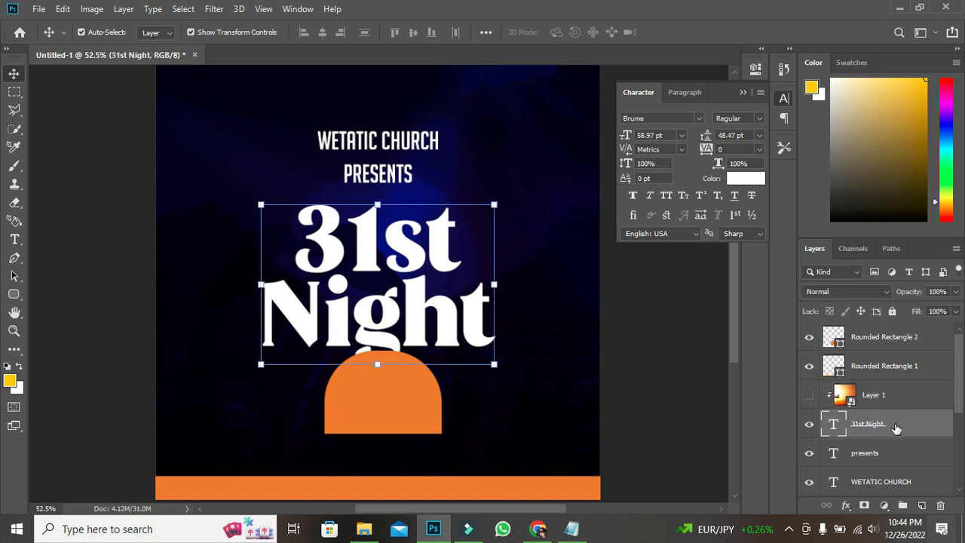
right_click(894, 424)
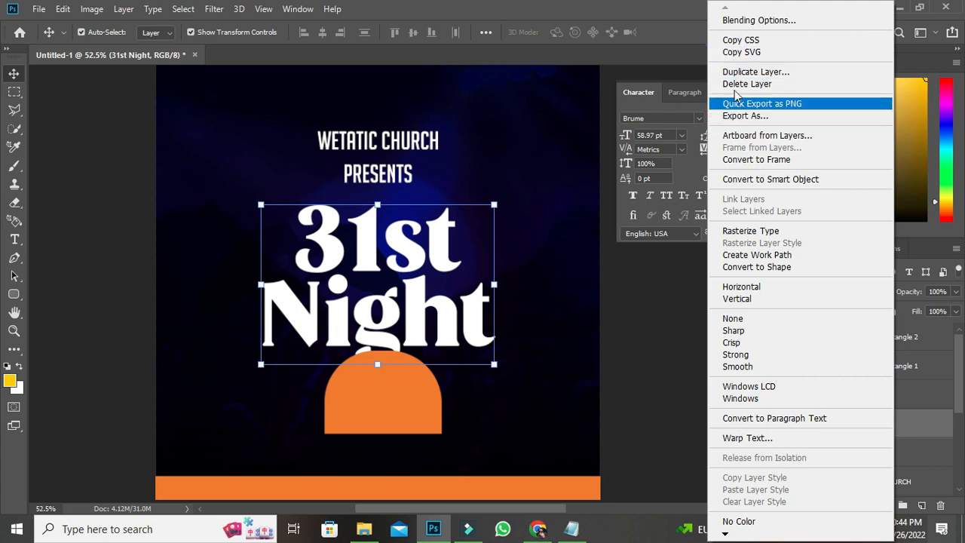
click(404, 410)
click(387, 424)
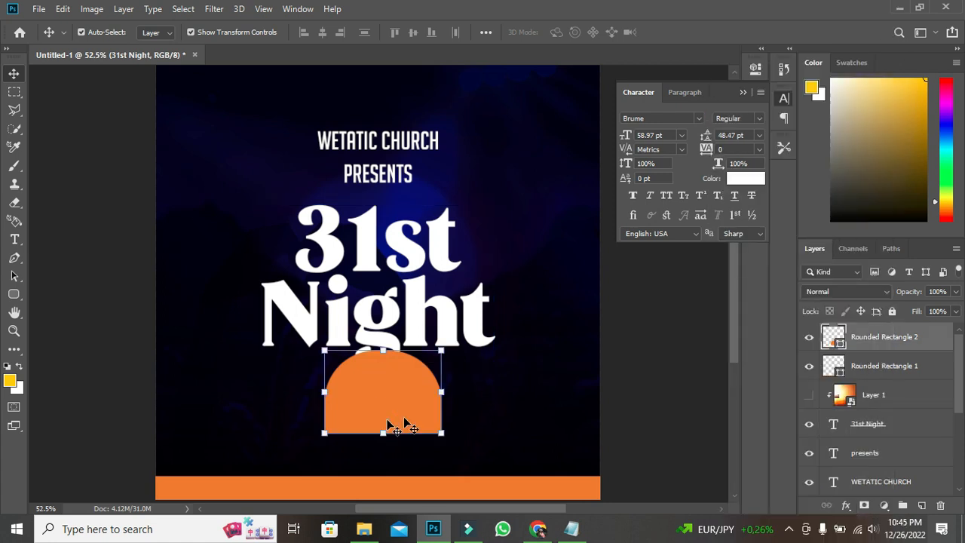
Step: Duplicate the 31st Night text layer and scale the copy up to about 114%
click(875, 425)
key(ctrl+j)
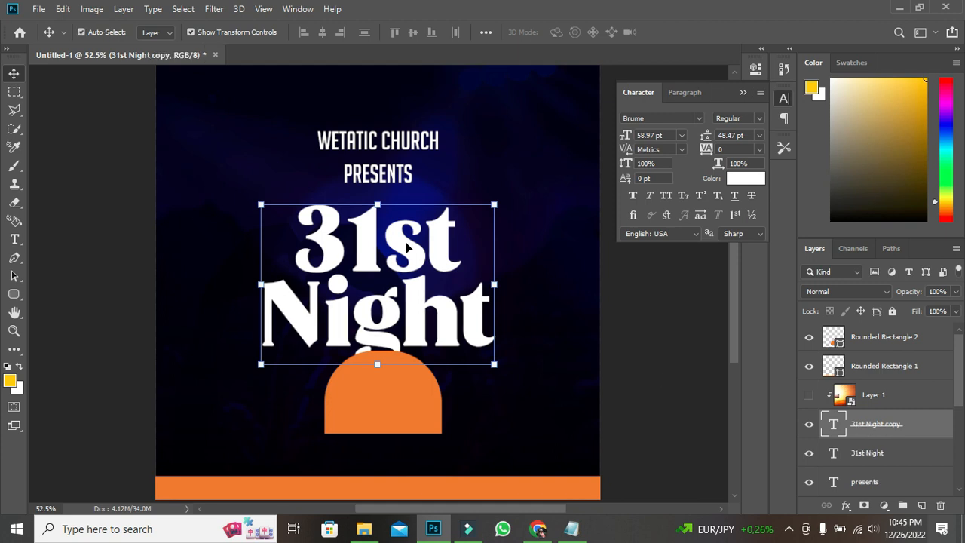
drag(493, 281, 528, 288)
click(678, 32)
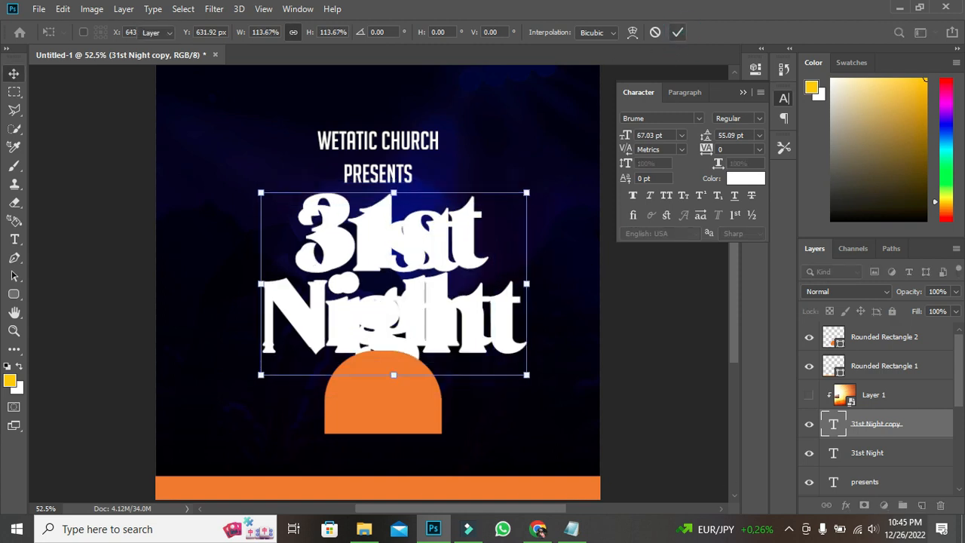
Step: Place the title copy below the original 31st Night layer and Rounded Rectangle 2 directly below the copy
drag(911, 427, 909, 455)
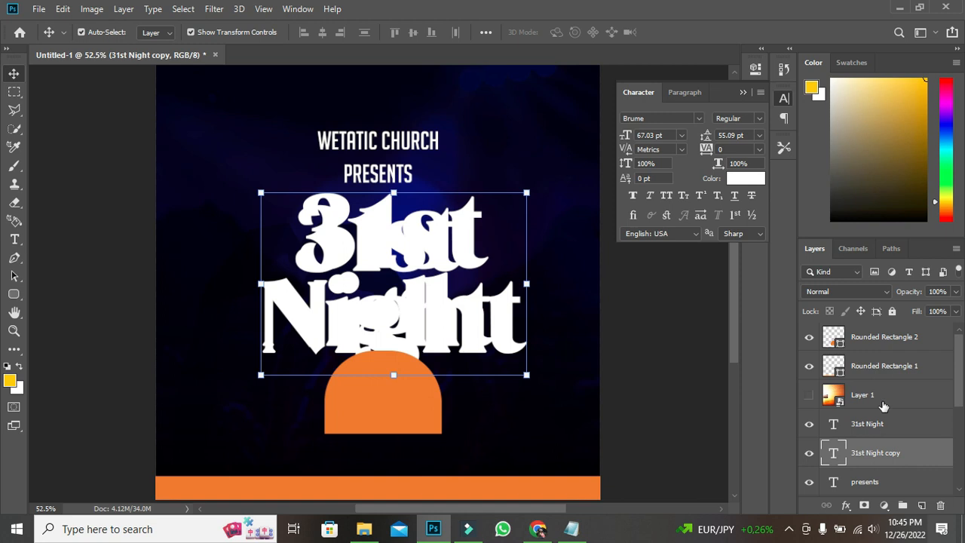
drag(883, 343, 874, 466)
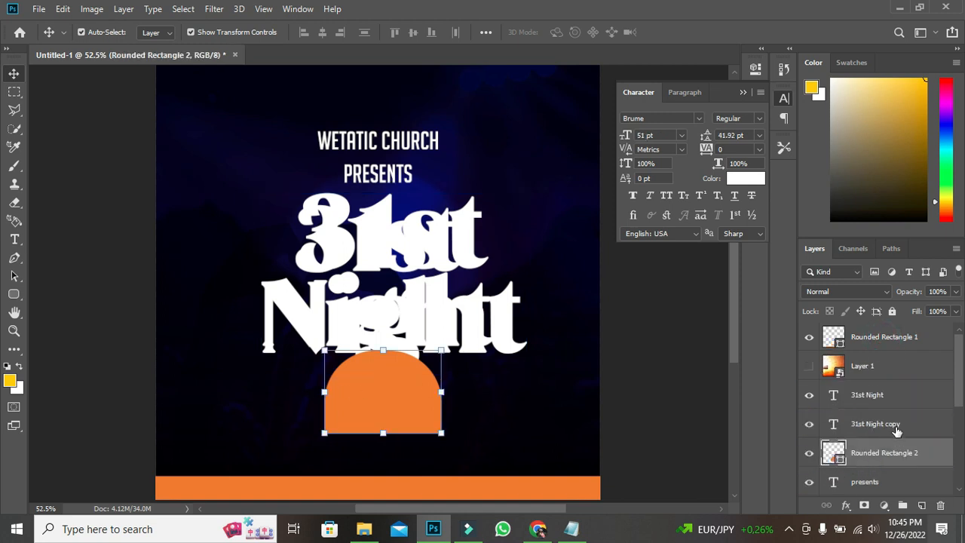
Step: Enlarge the 31st Night copy by about 107% and shift it slightly up and to the left behind the original title
click(896, 428)
drag(261, 283, 240, 286)
drag(416, 373, 426, 372)
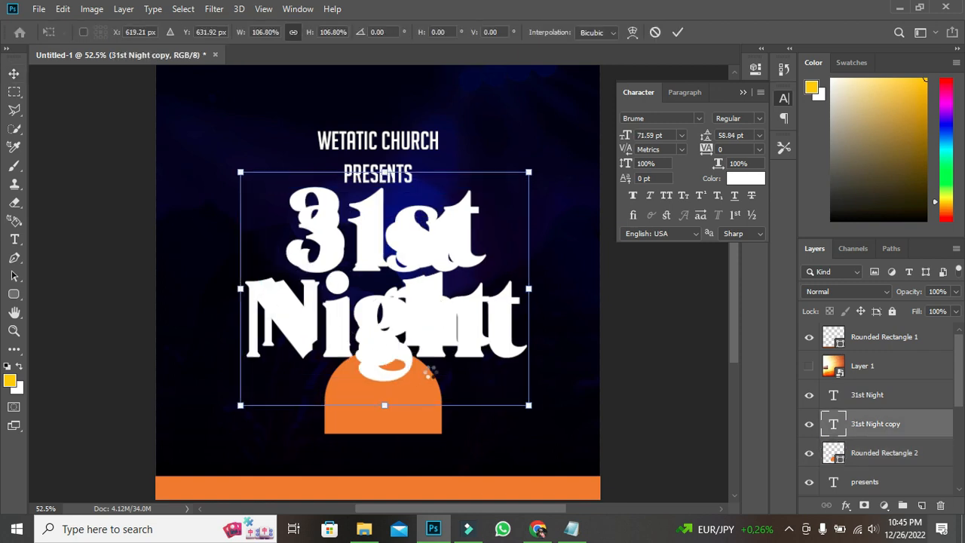
drag(416, 230, 406, 232)
key(Up)
key(Up)
key(Up)
key(Right)
key(Right)
key(Right)
key(Right)
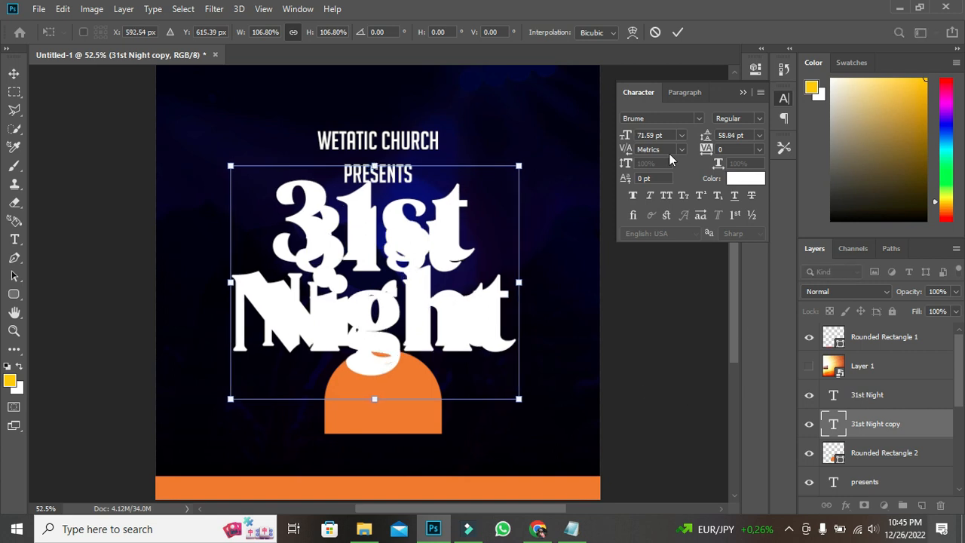
key(Right)
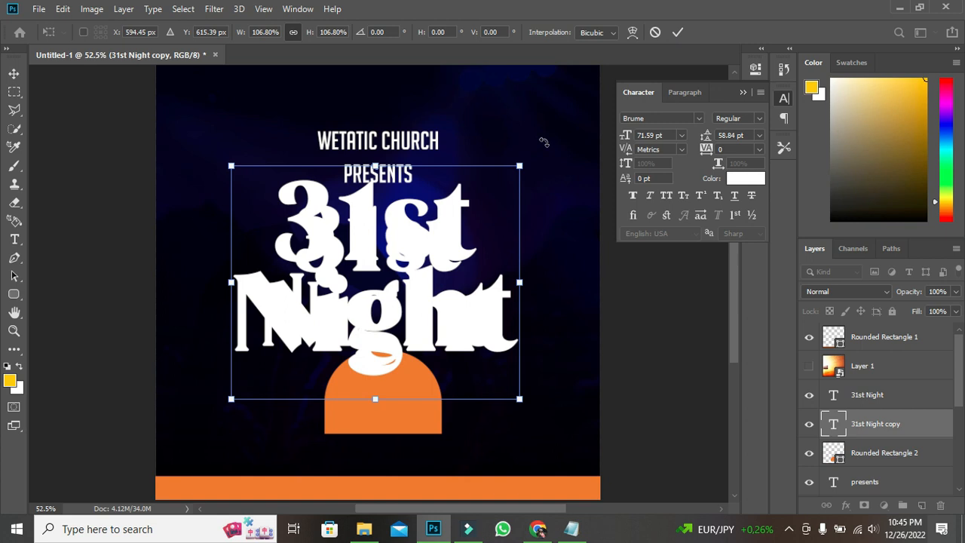
key(Return)
Step: Set the text color of the 31st Night copy to the dark blue sampled from the flyer background
click(746, 179)
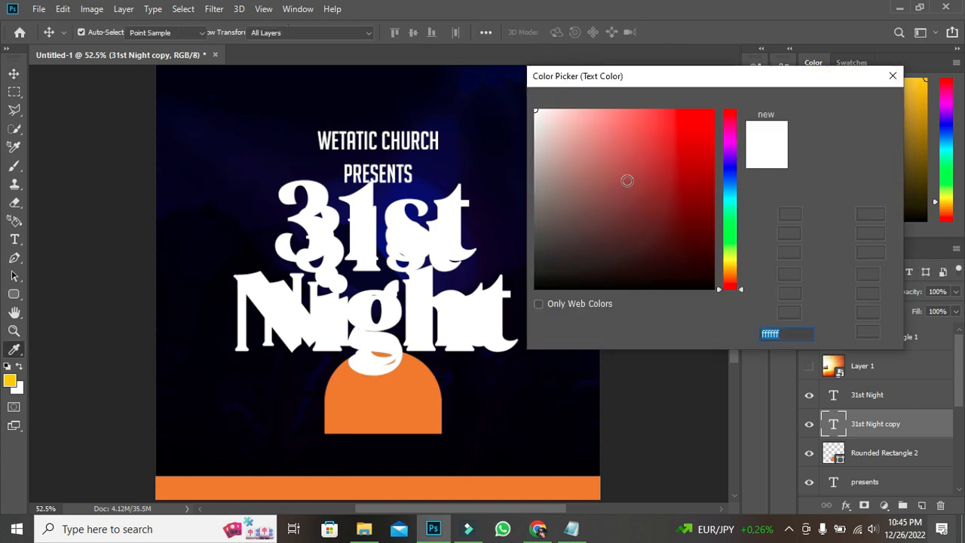
click(495, 205)
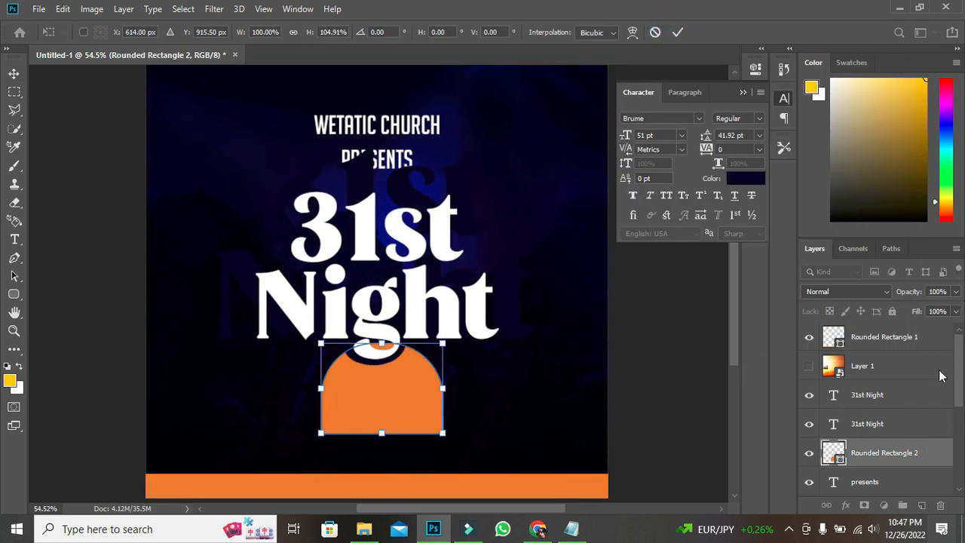
Step: Rasterize the orange Rounded Rectangle 2 shape layer
right_click(909, 460)
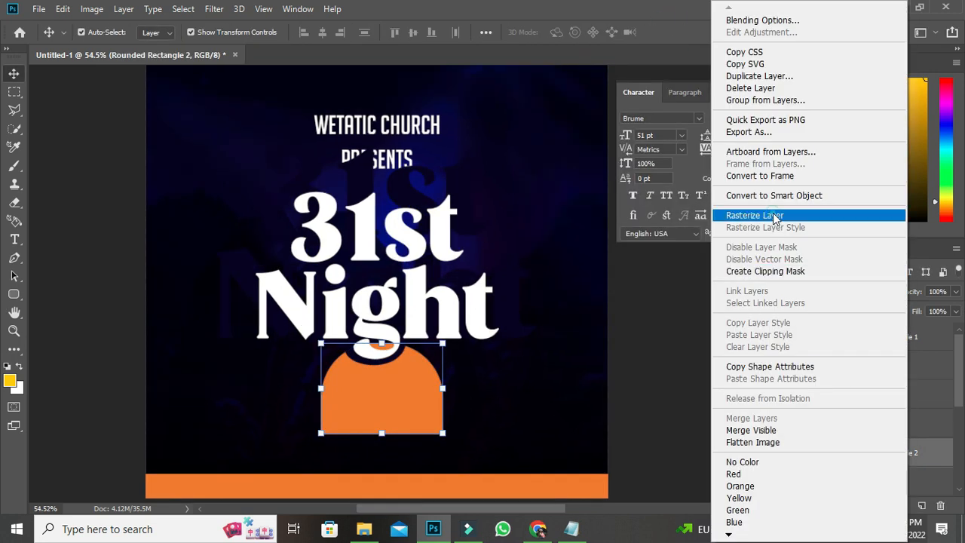
click(776, 216)
click(809, 369)
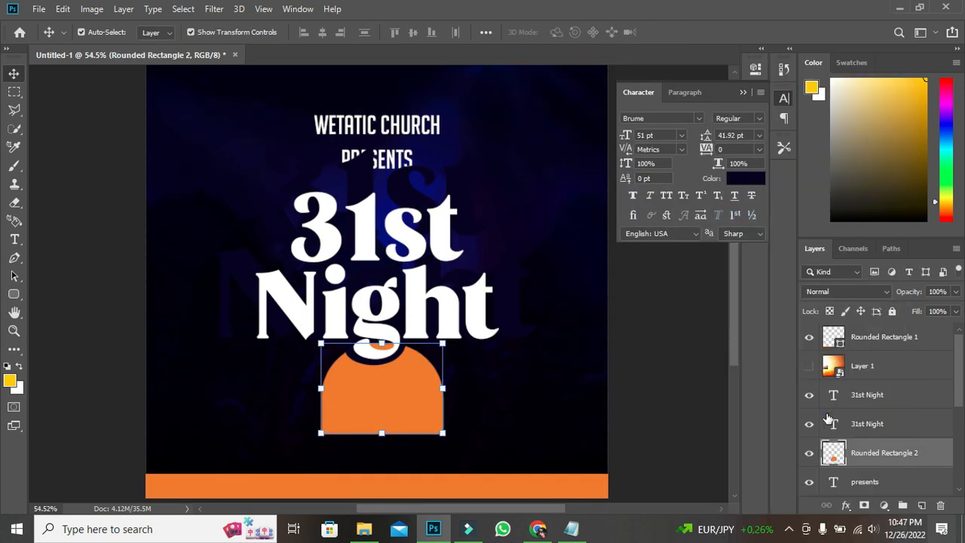
click(906, 429)
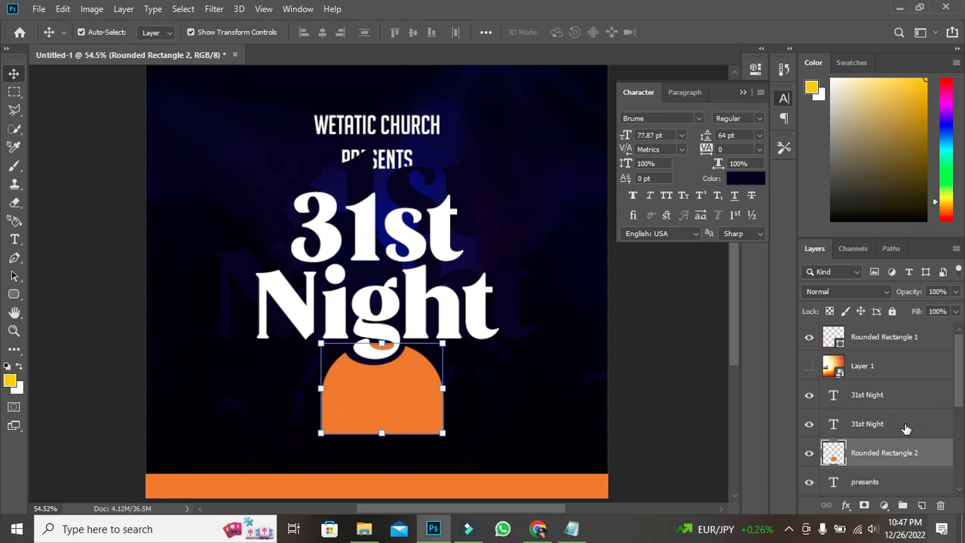
click(810, 428)
click(810, 429)
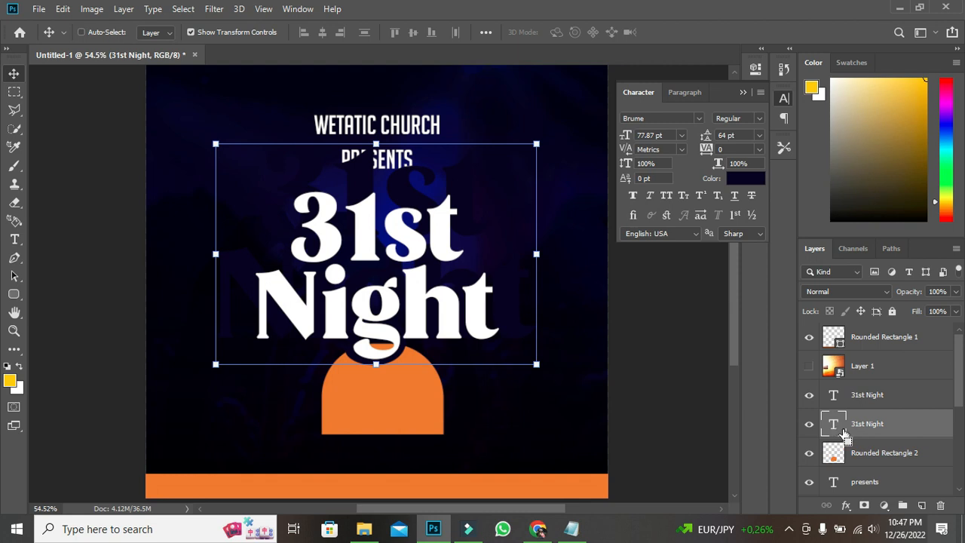
Step: Cut the enlarged title copy's outline out of the orange Rounded Rectangle 2 layer, clear the selection and hide the copy
drag(833, 428, 841, 428)
ctrl+click(836, 434)
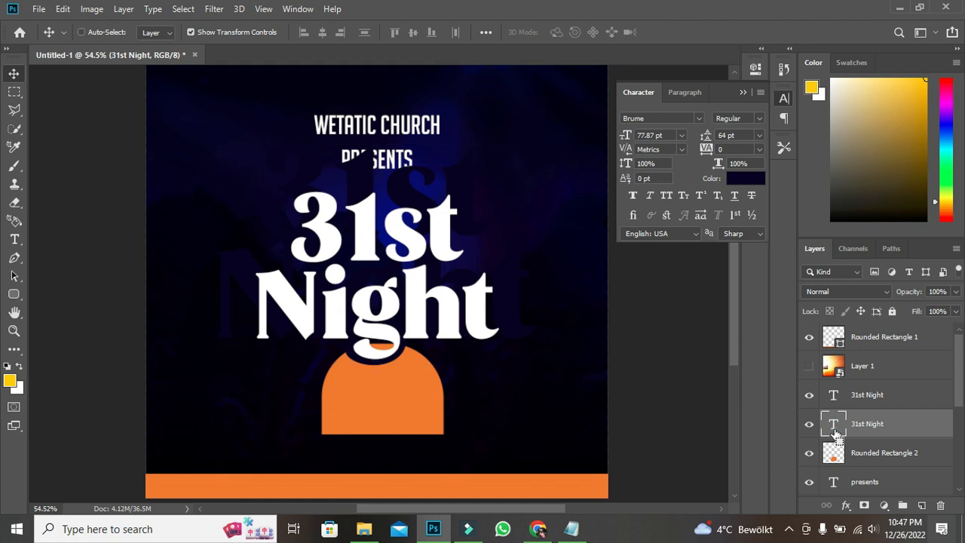
ctrl+click(835, 434)
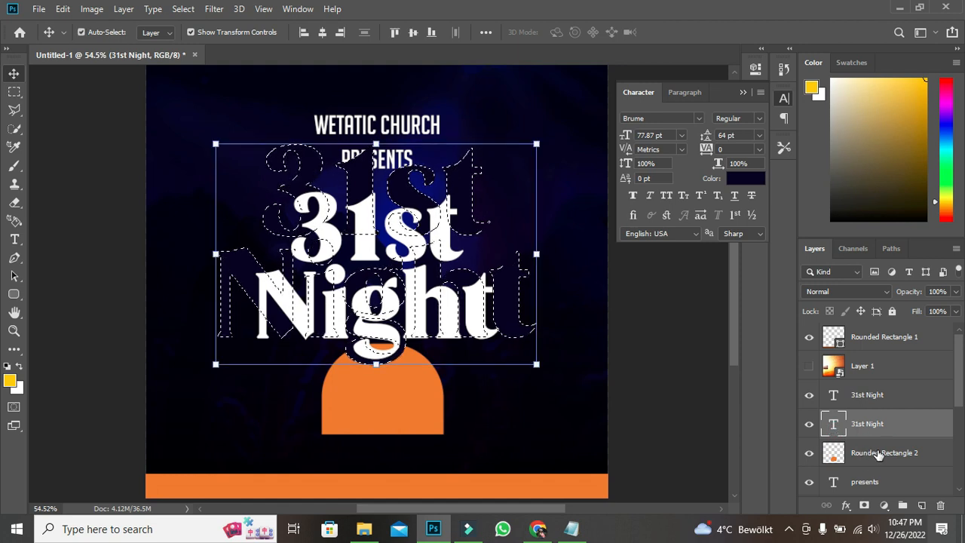
click(865, 456)
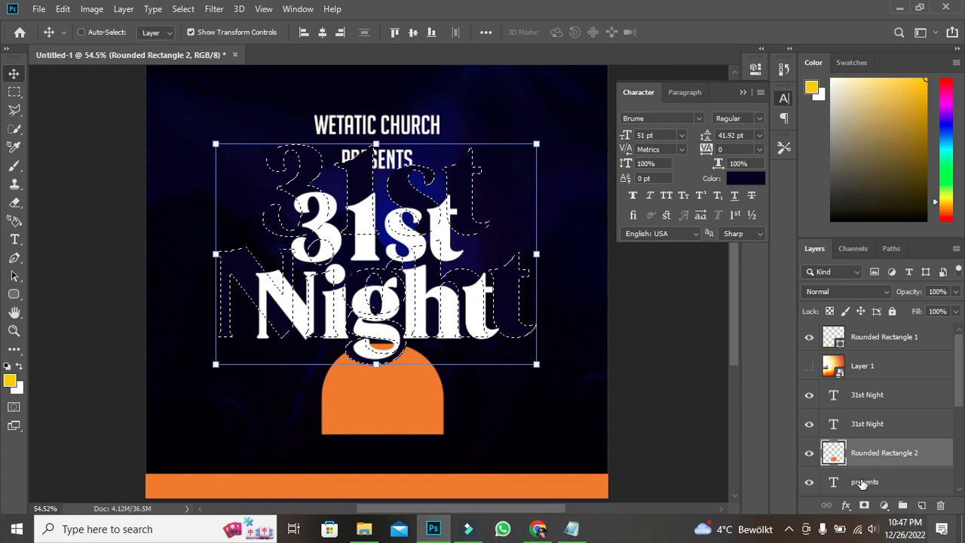
key(ctrl+d)
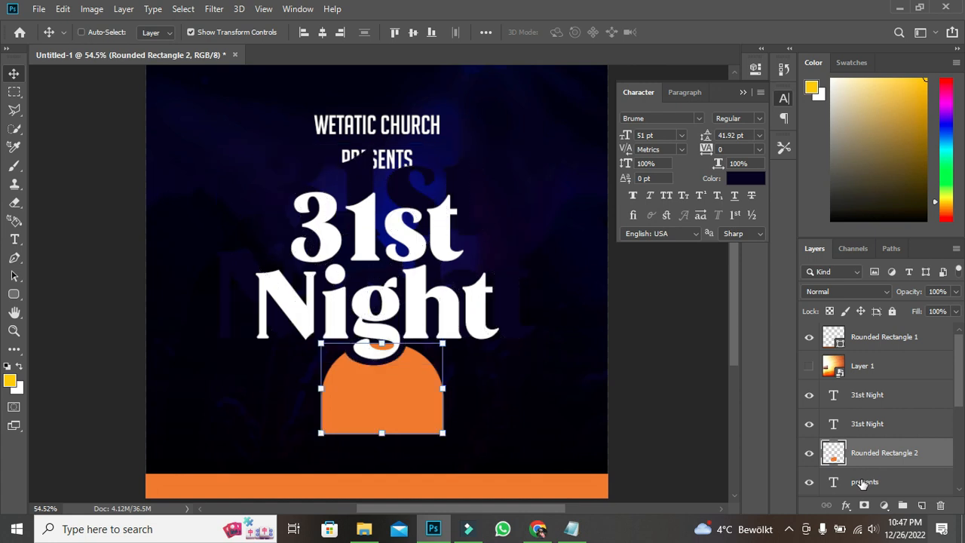
click(808, 427)
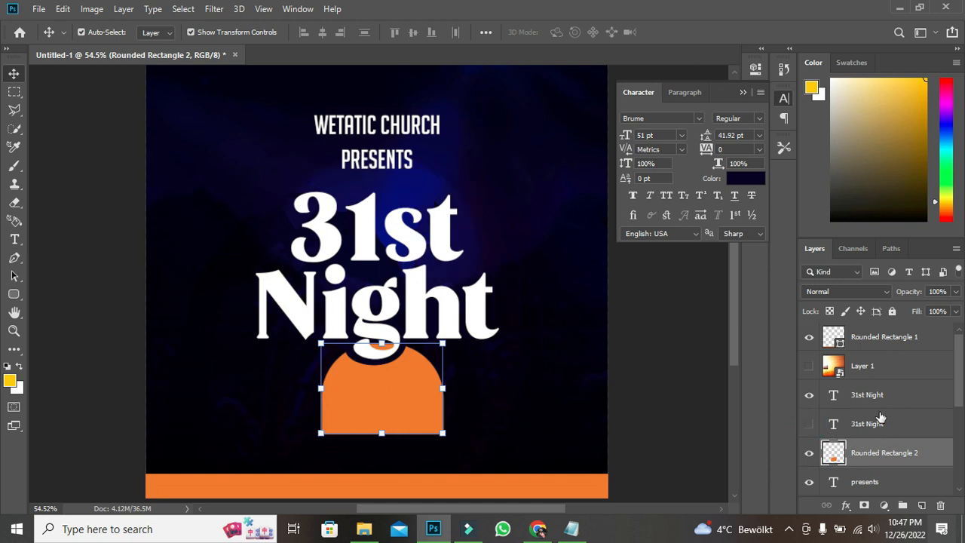
Step: Show the Layer 1 sunset image and clip it to the 31st Night title text
click(810, 366)
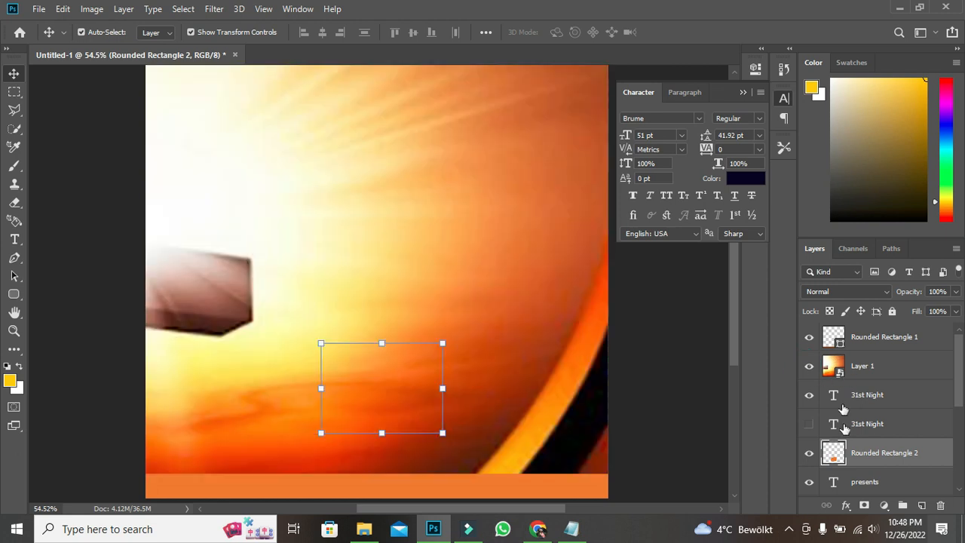
click(885, 370)
right_click(889, 366)
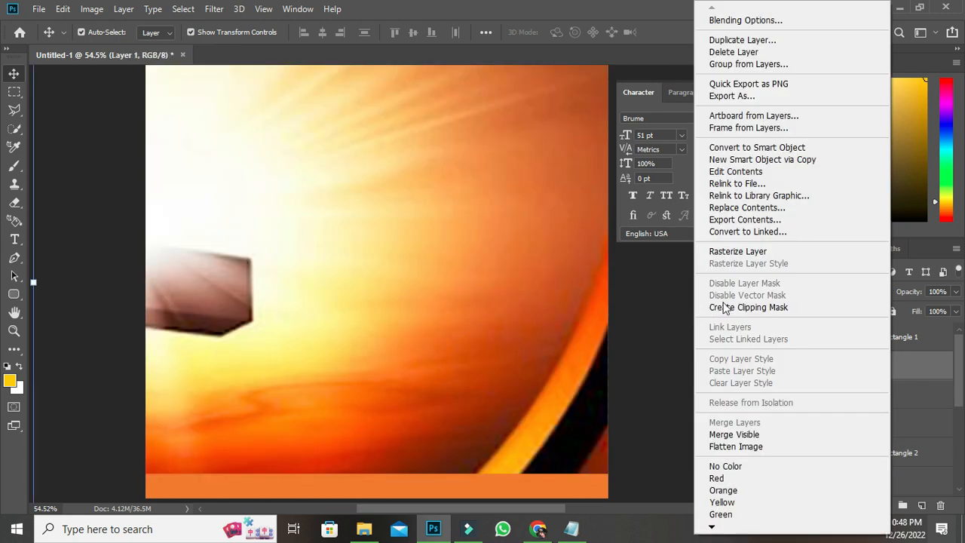
click(724, 308)
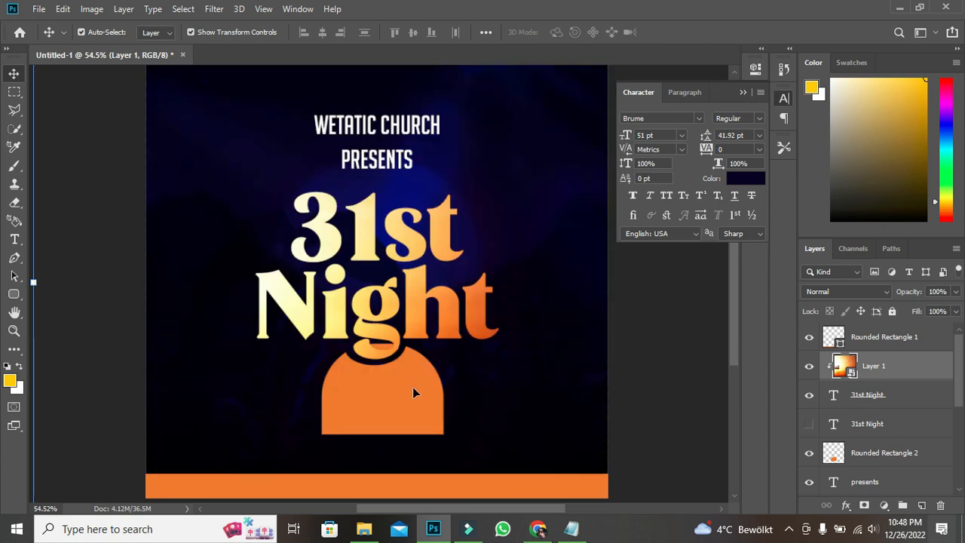
scroll(412, 387, down, 3)
scroll(390, 347, up, 1)
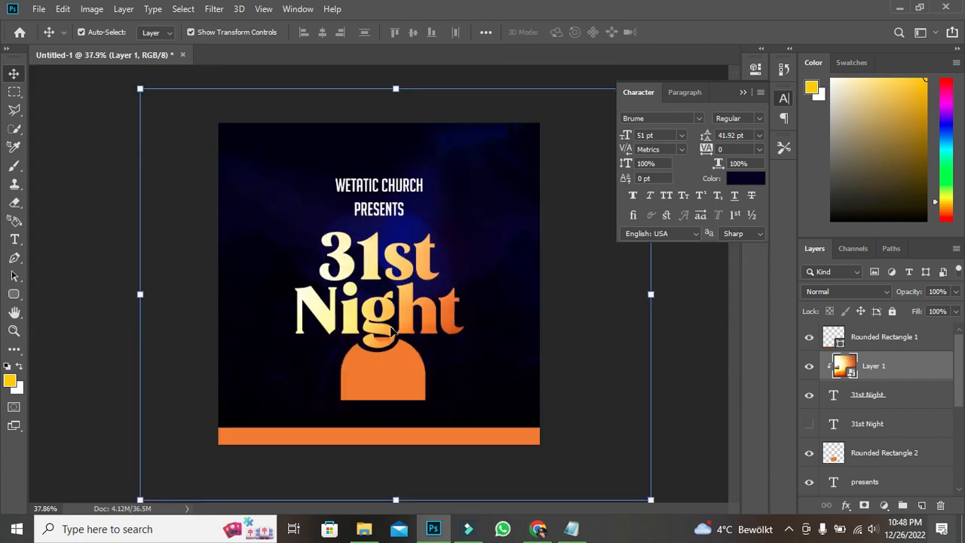
Step: Switch to the Notepad document, copy the lines 31.12.2022 and 6:30PM, and return to the flyer
click(570, 527)
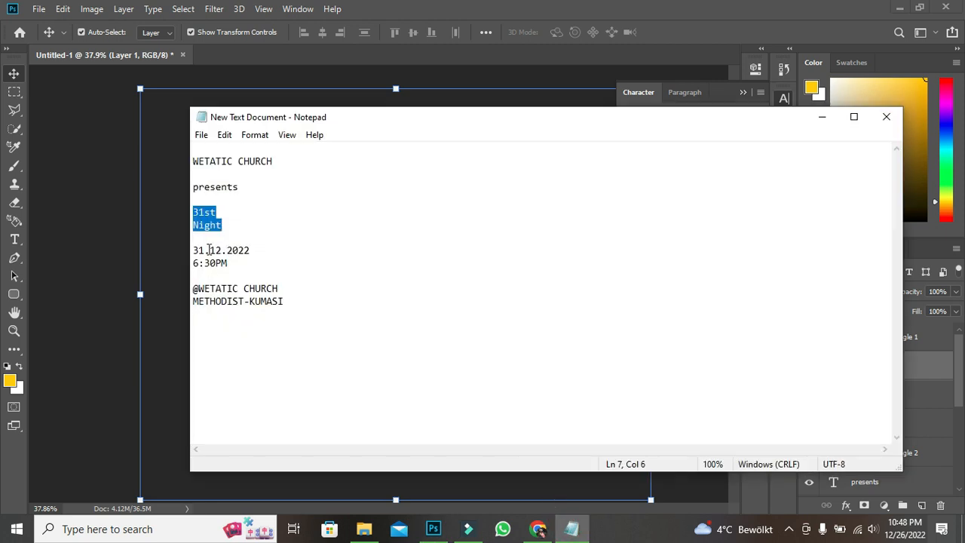
drag(194, 249, 243, 263)
right_click(223, 263)
click(271, 305)
click(822, 117)
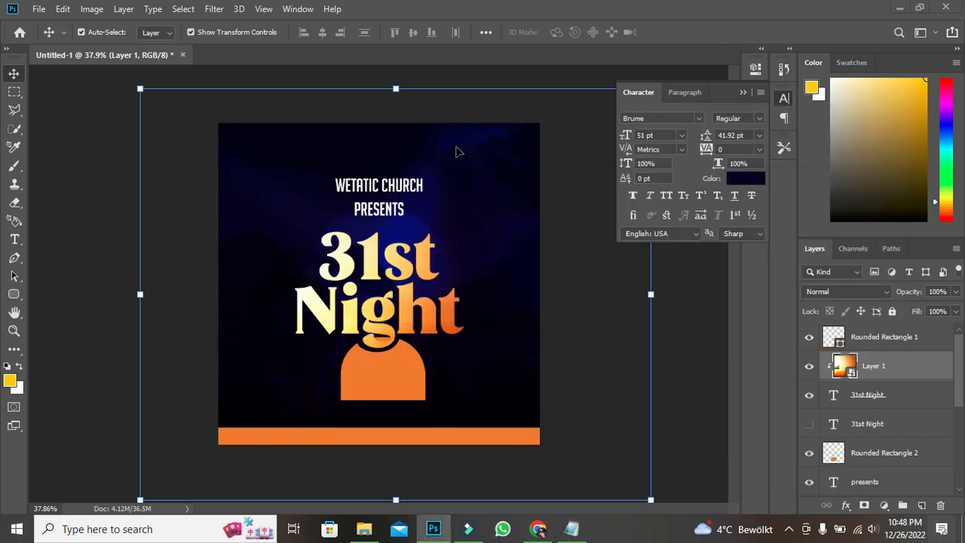
Step: Duplicate the WETATIC CHURCH text onto the orange rounded shape and bring the copy to the front of the layer stack
double_click(390, 189)
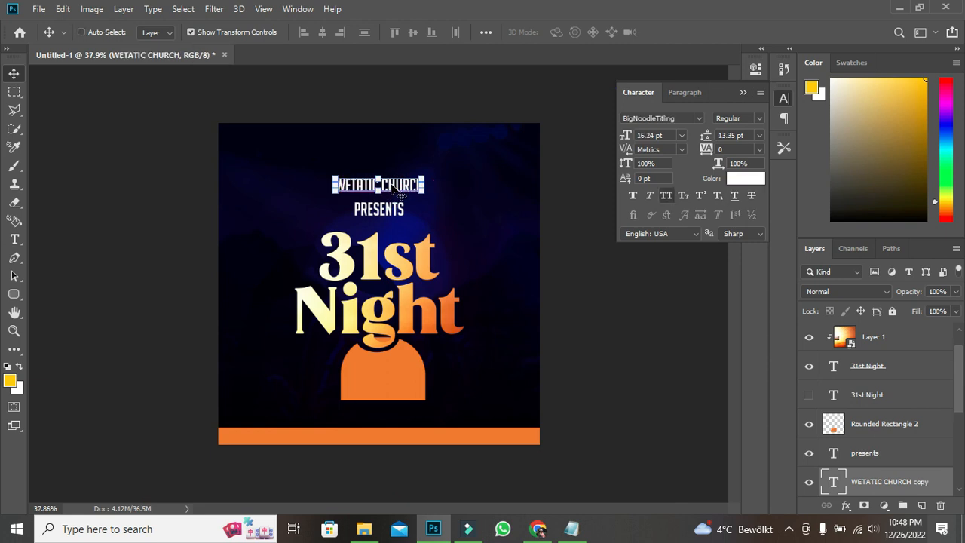
drag(393, 186, 386, 384)
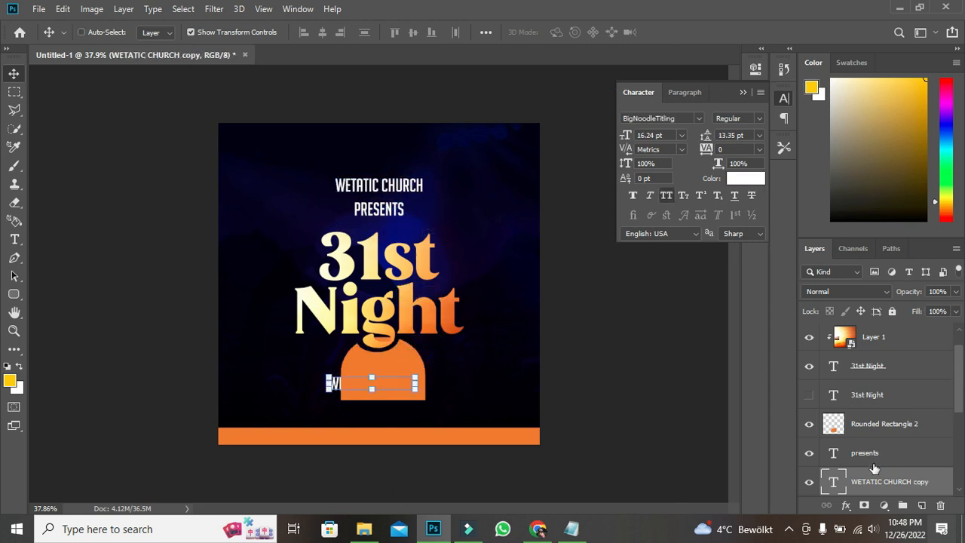
drag(896, 486, 879, 328)
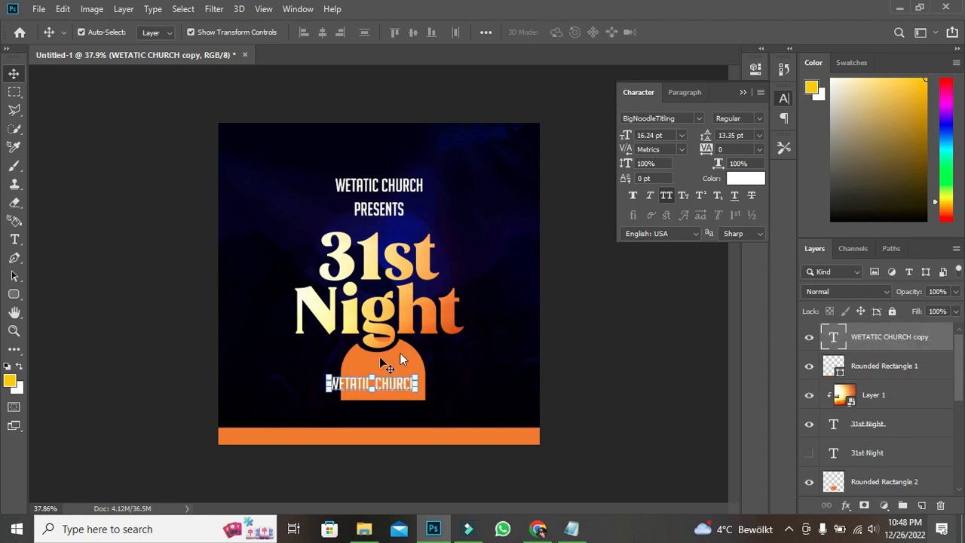
Step: Replace the duplicated WETATIC CHURCH text with the copied date and time, 31.12.2022 and 6:30PM
double_click(835, 341)
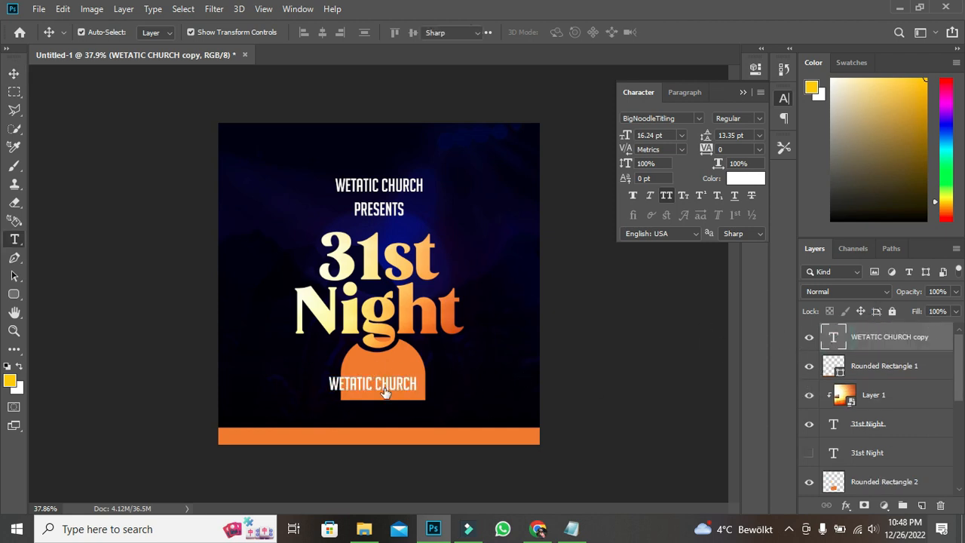
right_click(384, 391)
click(413, 159)
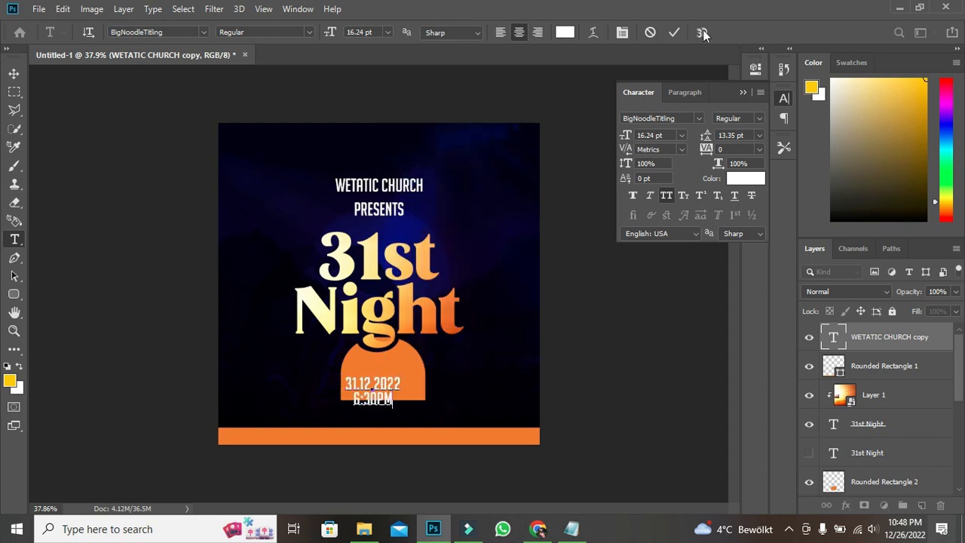
key(v)
Step: Scale the date and time text up to about 126% inside the orange rounded shape and trim it to about 97% to fit
mouse_move(401, 391)
mouse_down()
mouse_move(414, 391)
mouse_move(401, 377)
mouse_move(410, 369)
mouse_move(397, 383)
mouse_up()
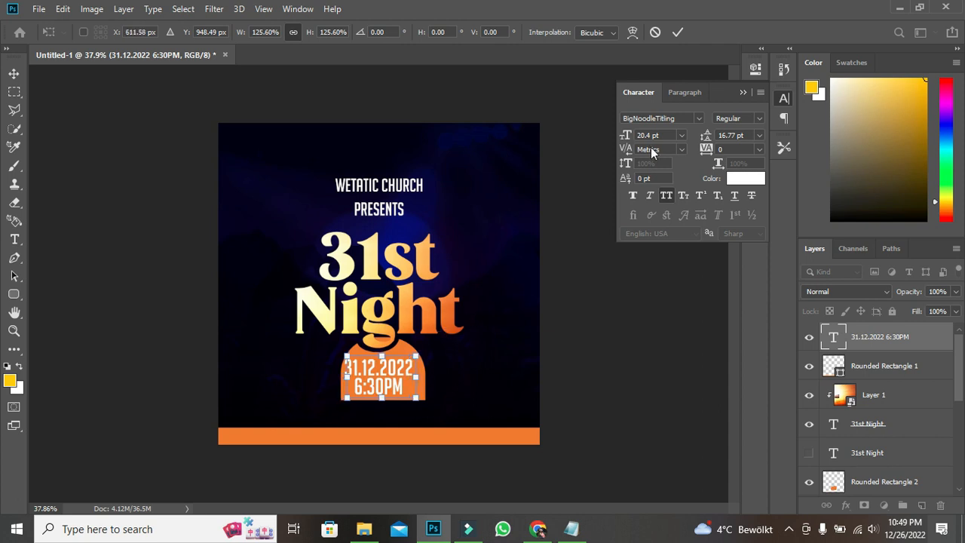
click(680, 33)
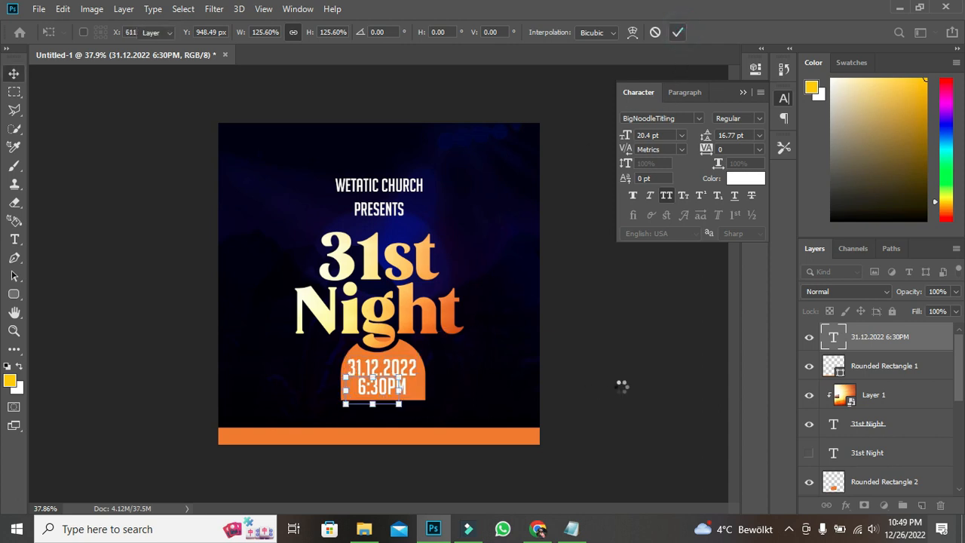
scroll(377, 377, up, 5)
click(327, 412)
drag(328, 412, 331, 412)
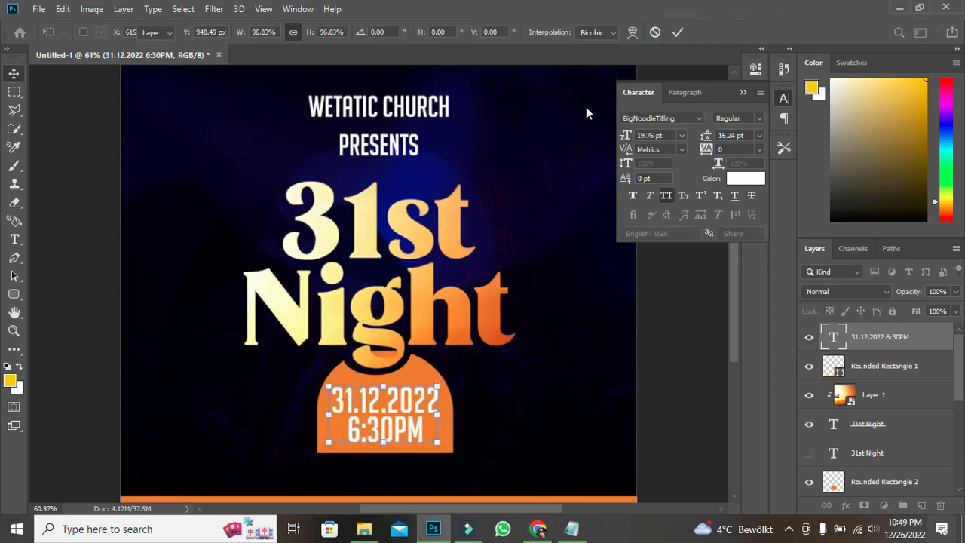
key(Return)
scroll(392, 411, down, 3)
scroll(384, 411, up, 1)
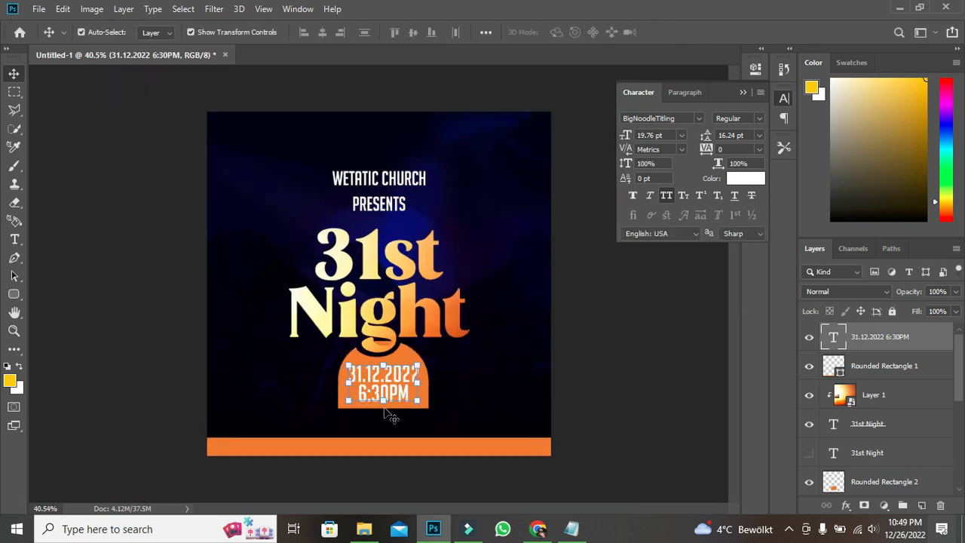
Step: Recolour the date and time text with the pale yellow sampled from the title's N and nudge the orange bar at the flyer's base slightly down
click(651, 371)
click(398, 392)
click(751, 181)
click(752, 181)
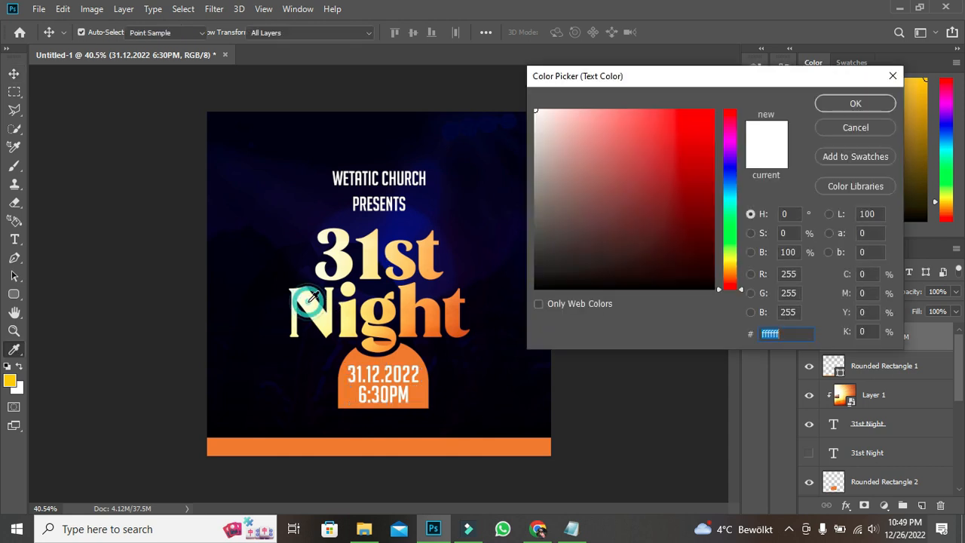
click(307, 302)
click(867, 108)
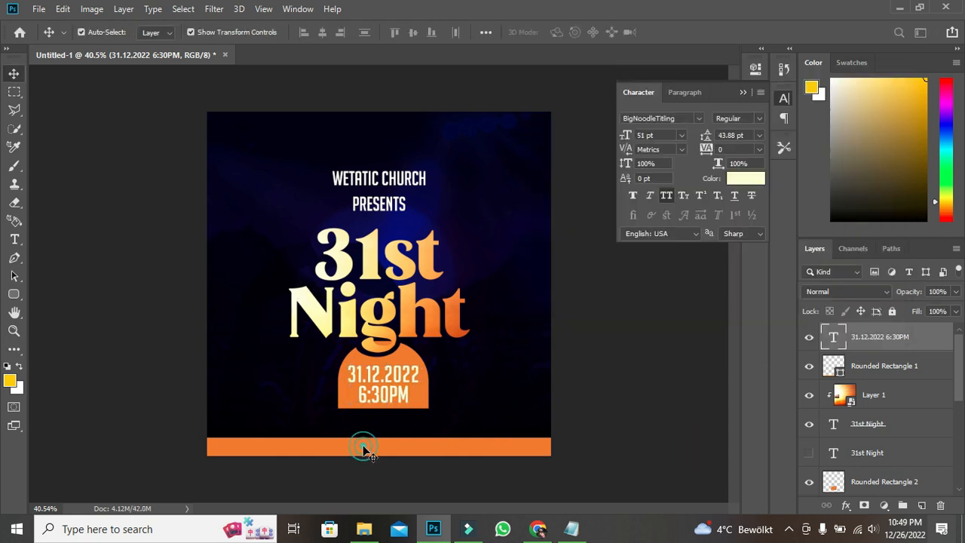
click(362, 450)
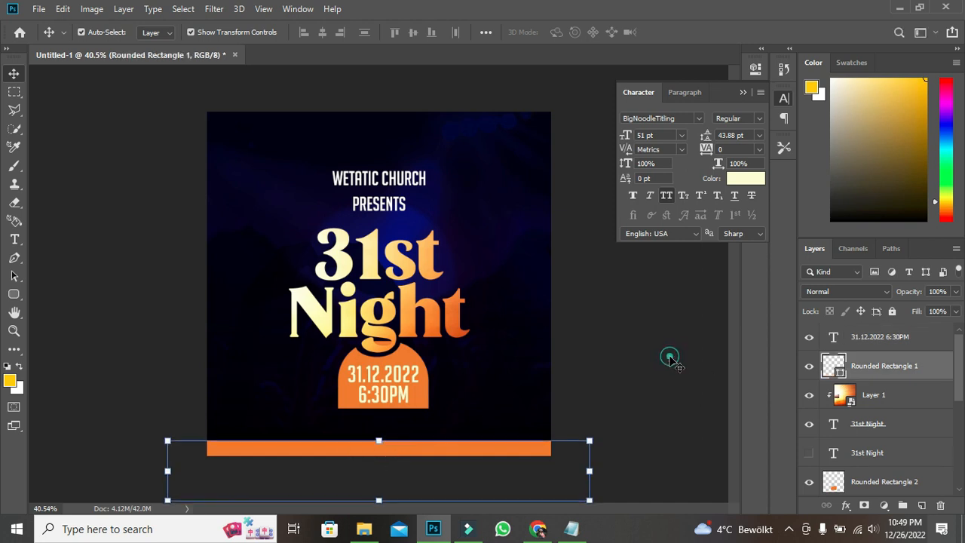
click(378, 457)
click(571, 529)
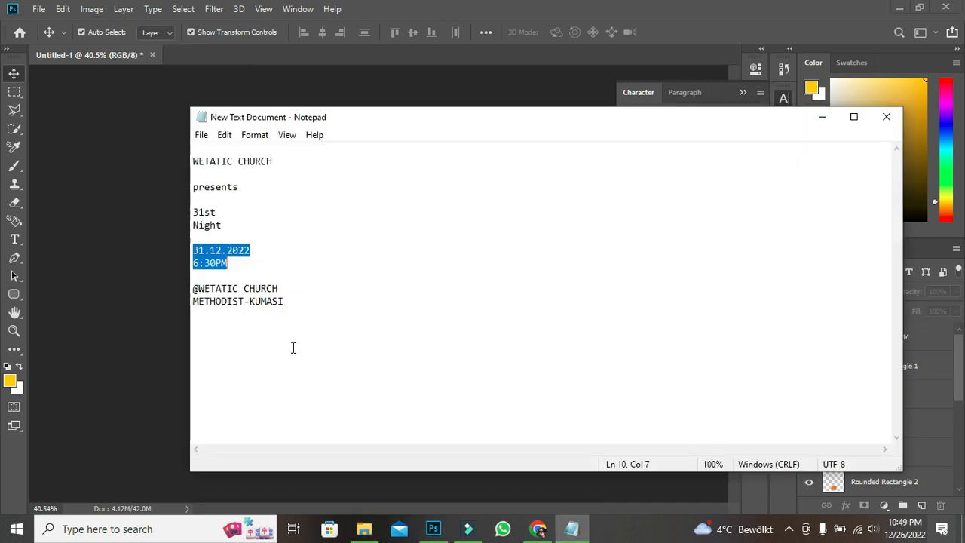
drag(291, 301, 180, 281)
right_click(223, 295)
click(260, 337)
click(822, 117)
click(386, 383)
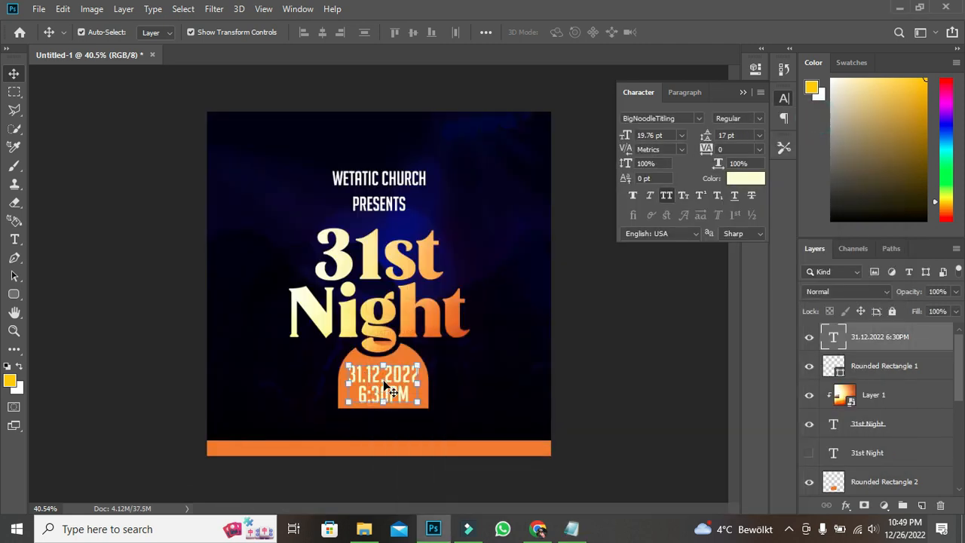
key(ctrl+j)
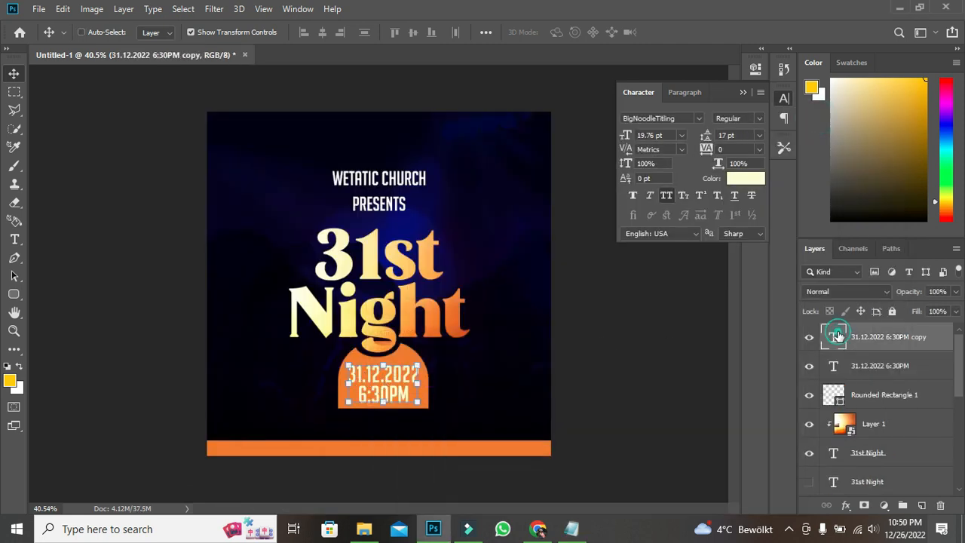
key(t)
right_click(382, 377)
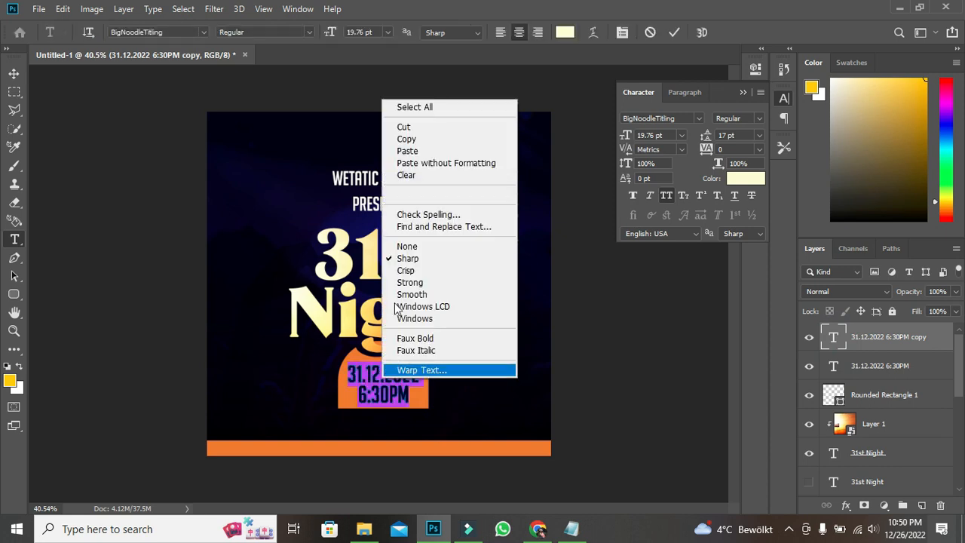
click(414, 147)
click(676, 31)
key(v)
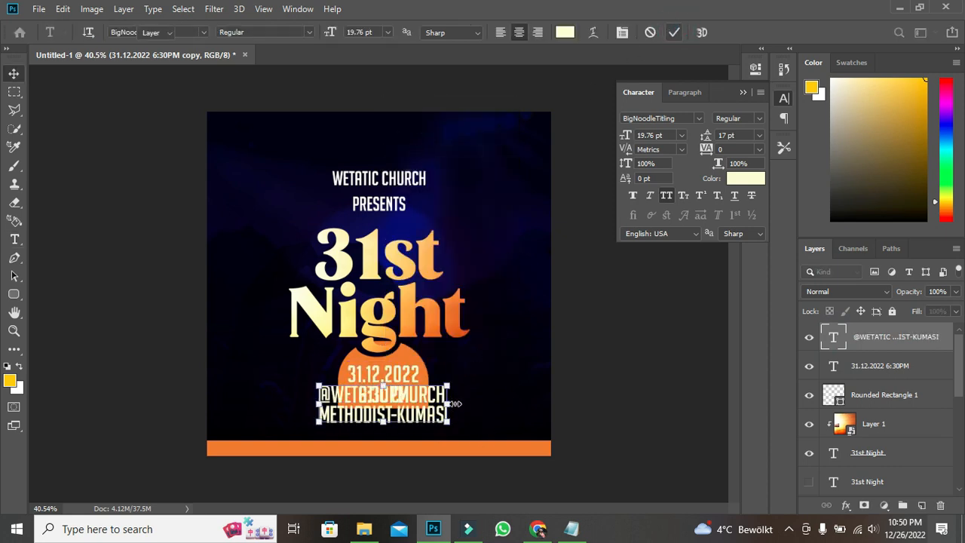
drag(453, 404, 407, 397)
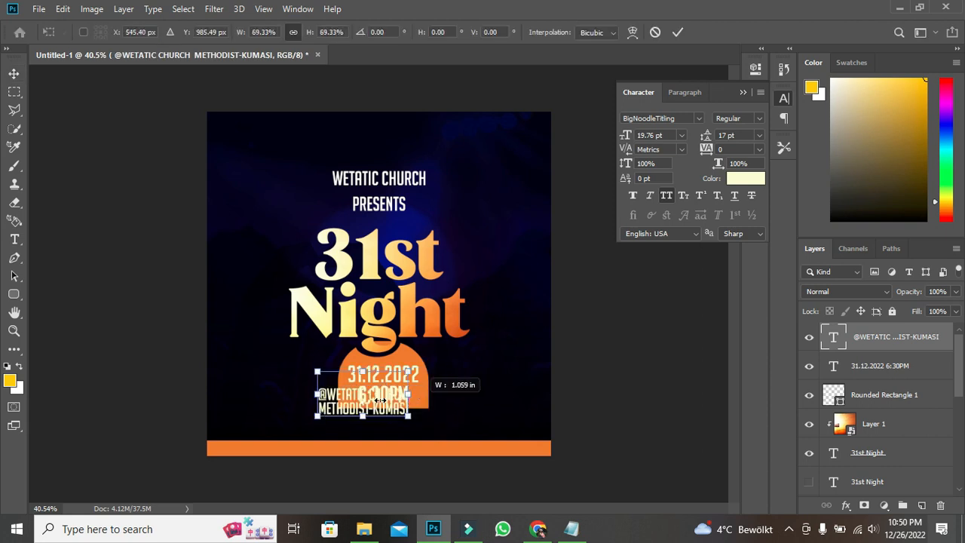
drag(342, 396, 364, 416)
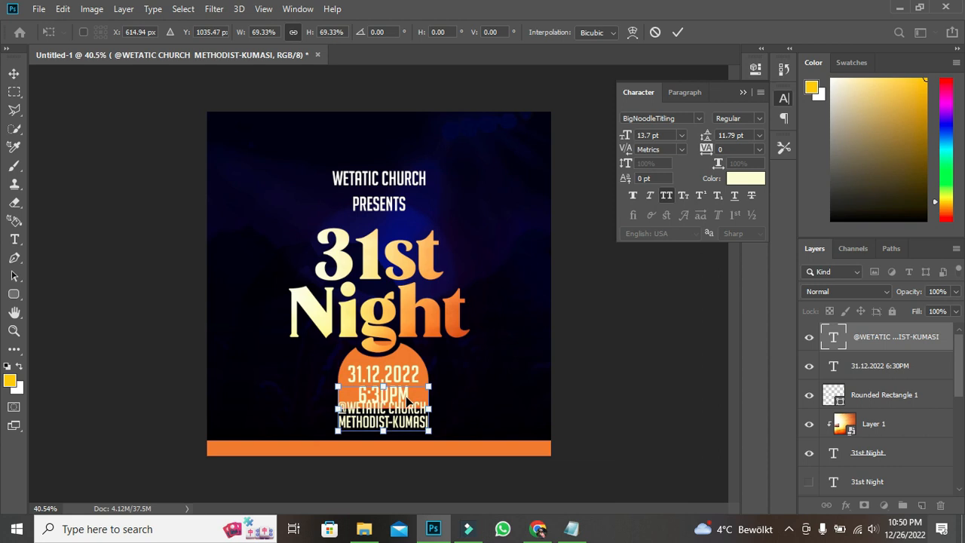
click(678, 32)
click(656, 368)
scroll(426, 371, down, 7)
scroll(430, 358, up, 7)
scroll(442, 348, up, 3)
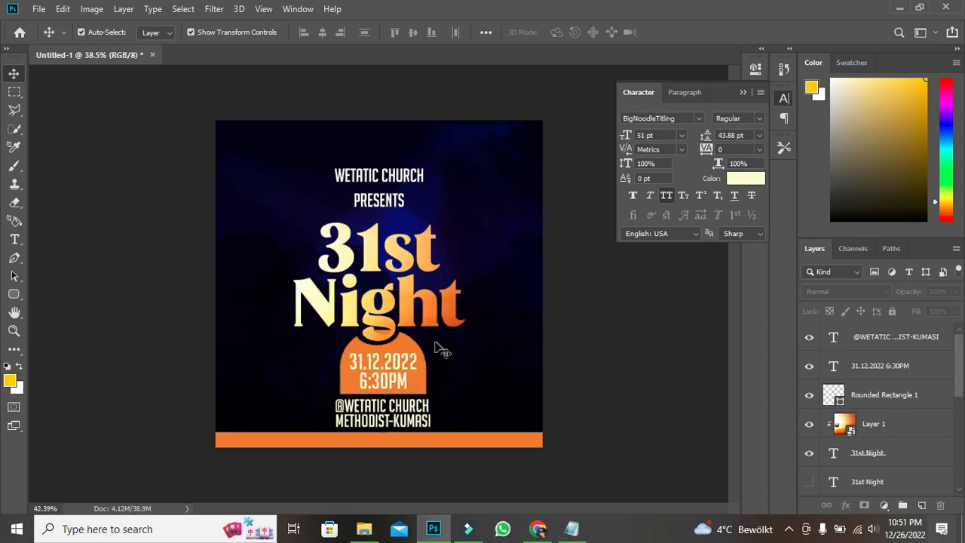
click(416, 455)
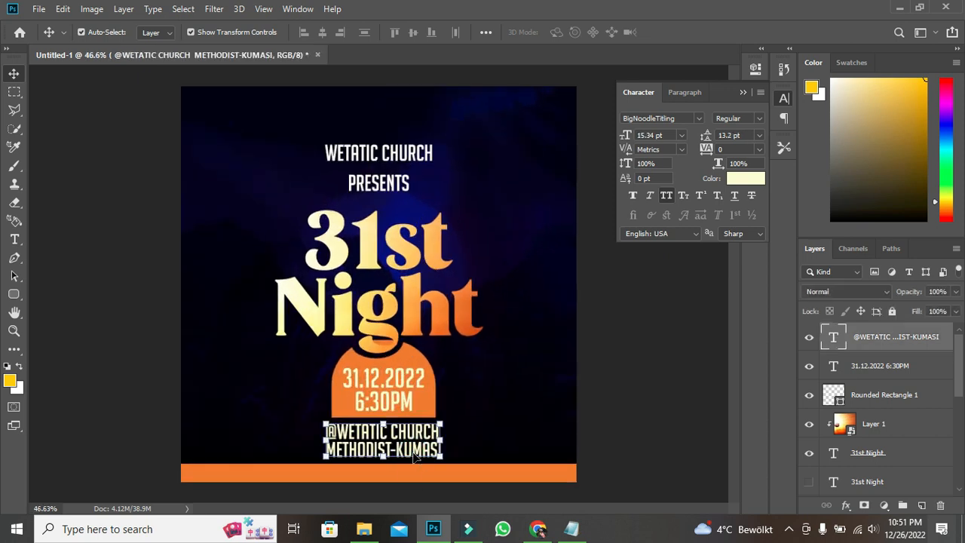
key(ctrl+a)
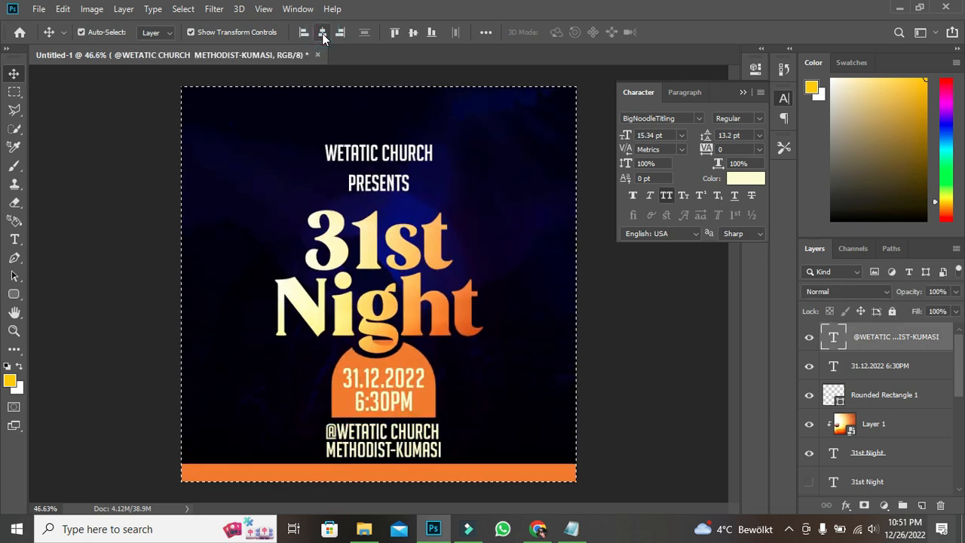
click(322, 33)
key(ctrl+d)
Step: Try to centre the date and time text and the orange rounded shape horizontally on the canvas
ctrl+click(390, 386)
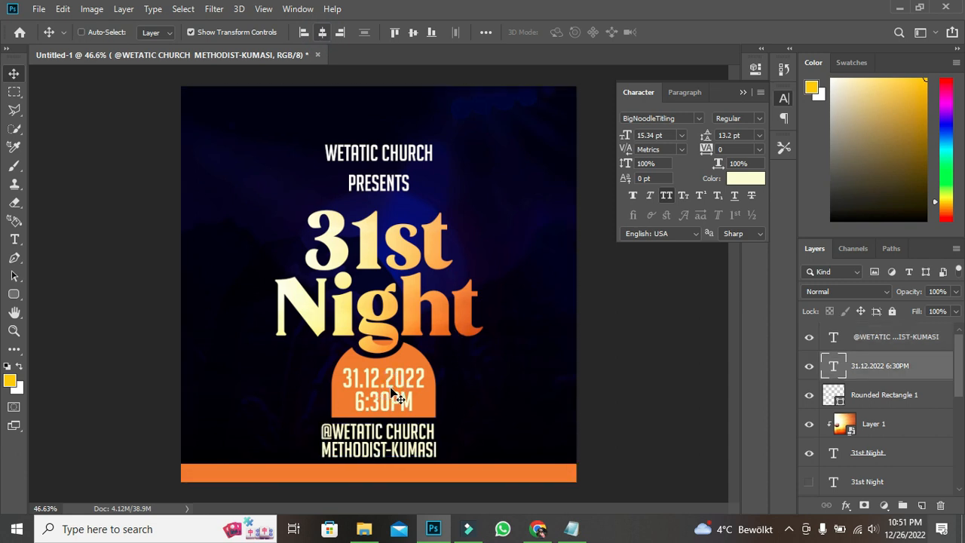
key(ctrl+a)
click(322, 33)
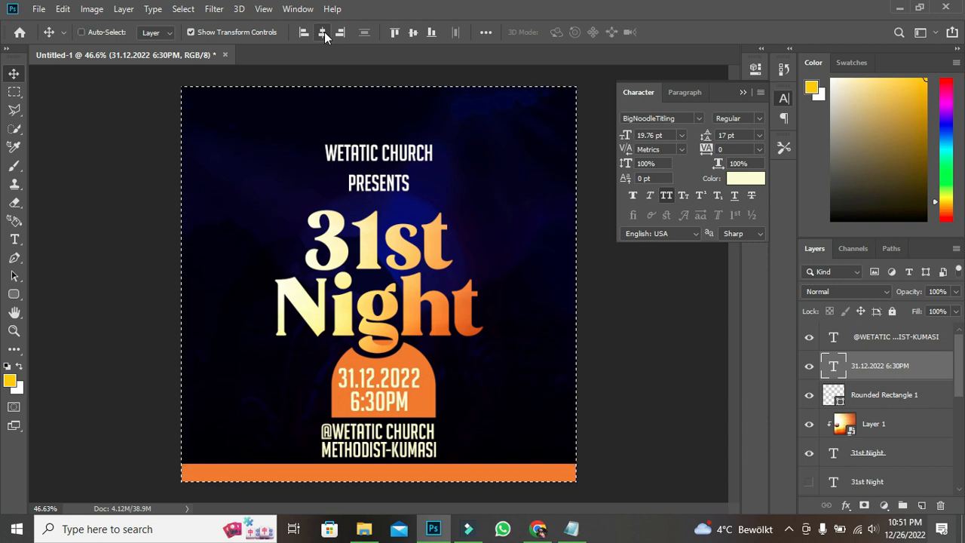
key(ctrl+d)
ctrl+click(419, 355)
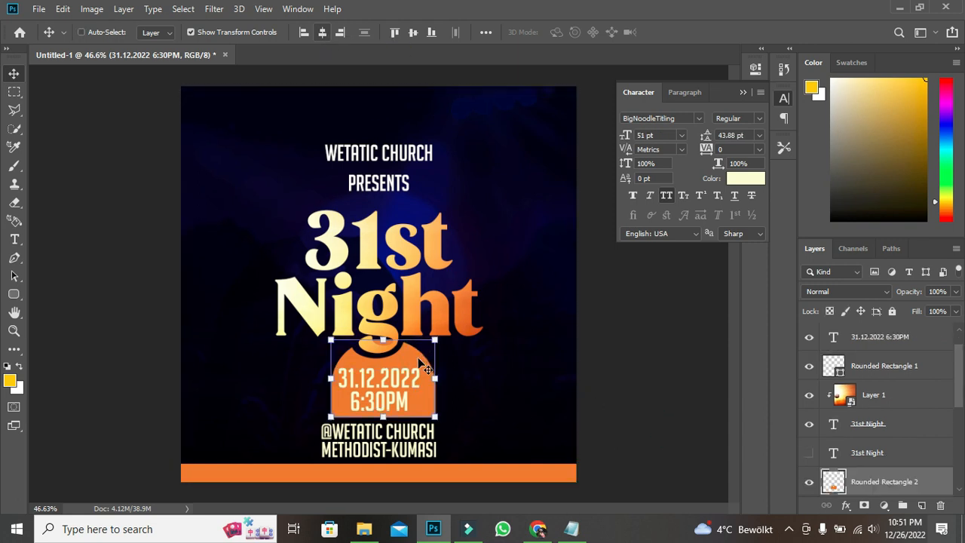
key(ctrl+a)
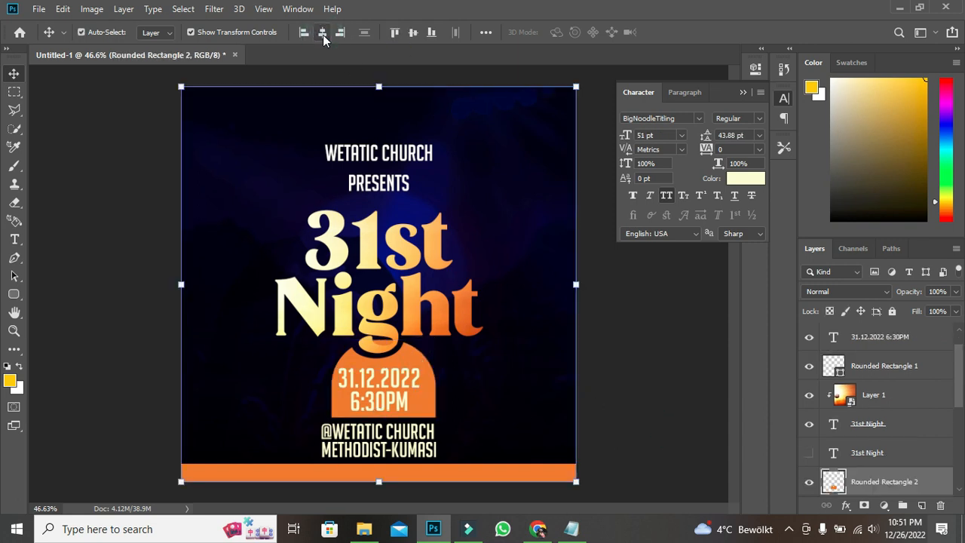
click(323, 34)
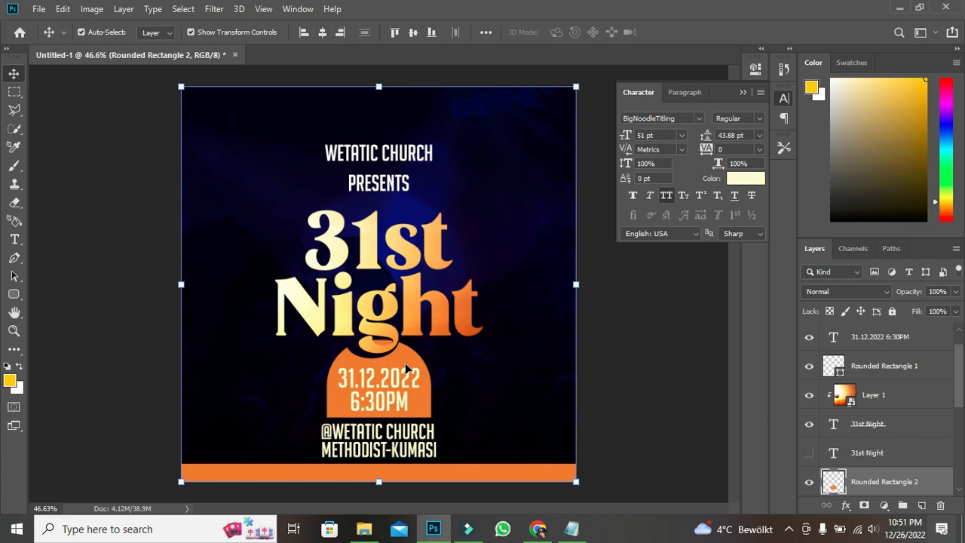
drag(405, 369, 418, 390)
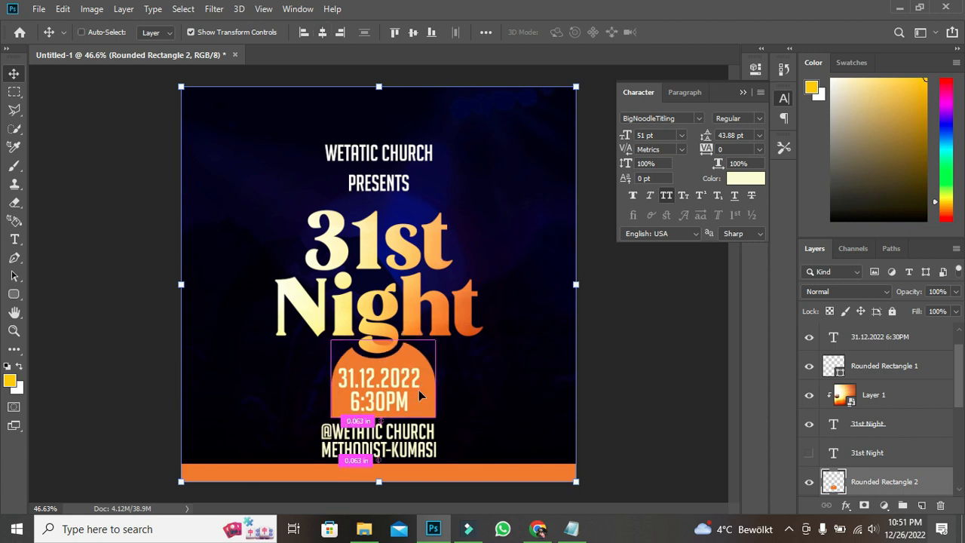
Step: Shift the date and time text slightly right so that it sits centred inside the orange rounded shape
click(391, 386)
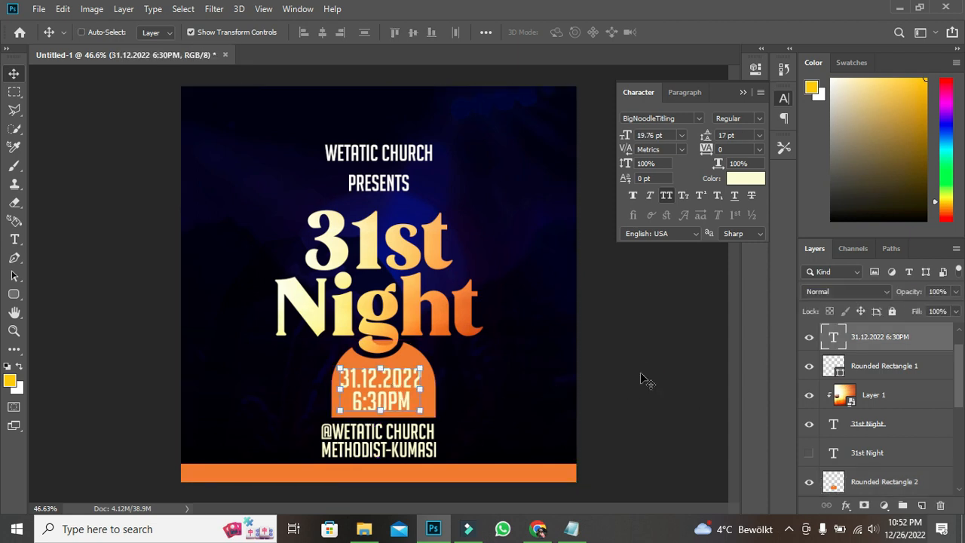
click(668, 379)
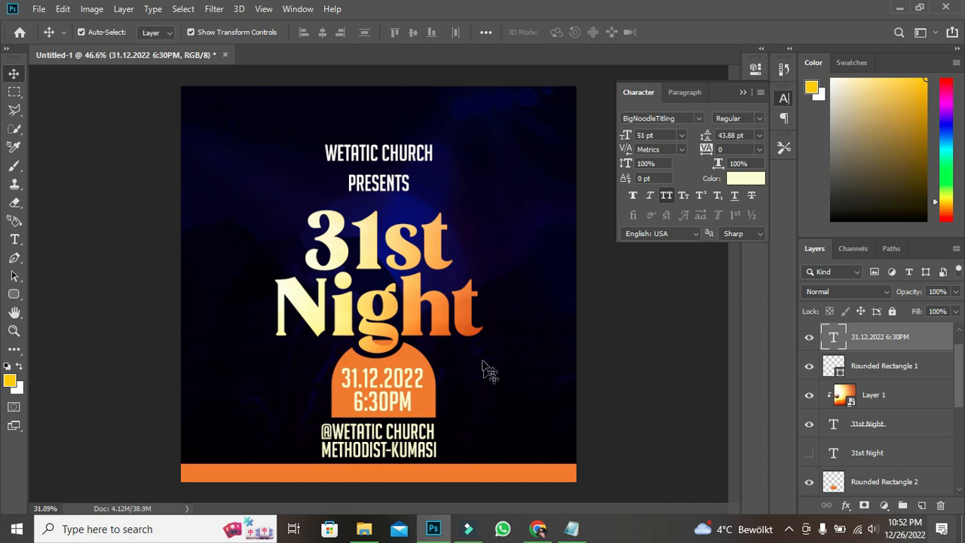
scroll(486, 381, down, 5)
scroll(486, 380, down, 1)
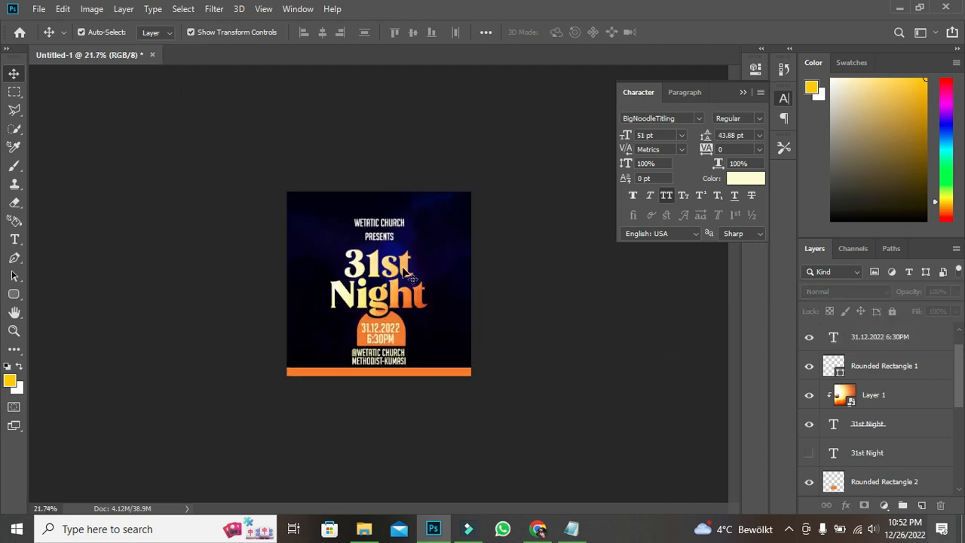
scroll(416, 267, up, 2)
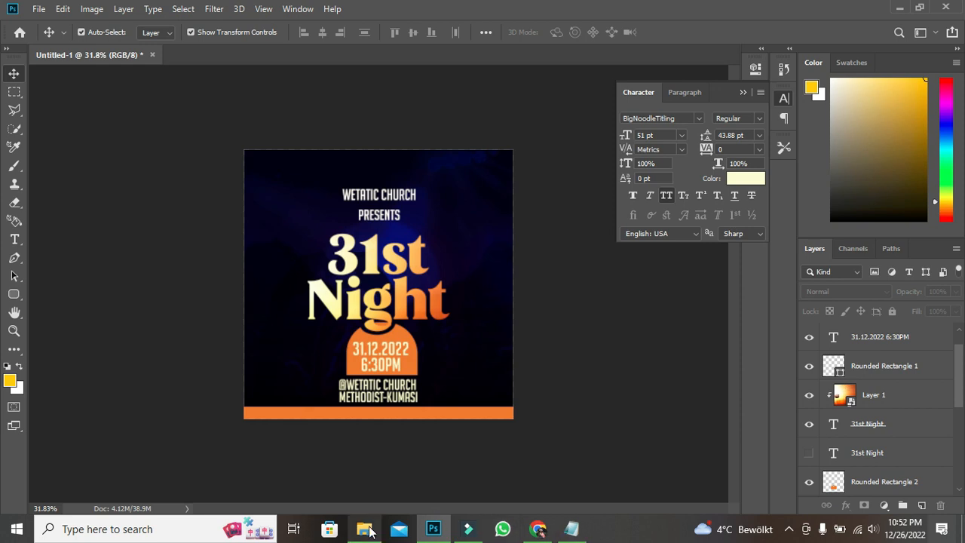
Step: Place the faith-bible-church logo image from the 31st Night folder and shrink it to about 25% above the WETATIC CHURCH text
mouse_move(364, 528)
click(370, 475)
click(694, 341)
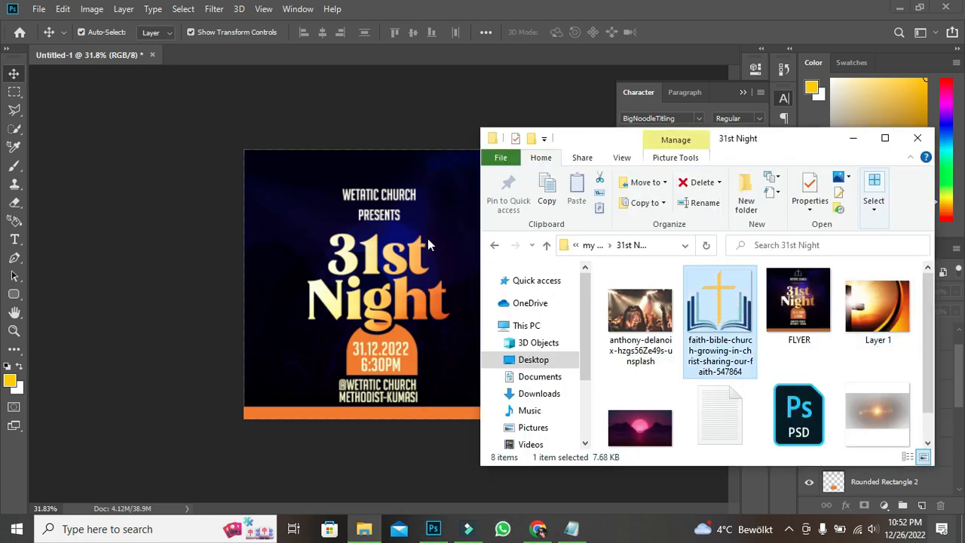
drag(666, 301, 434, 233)
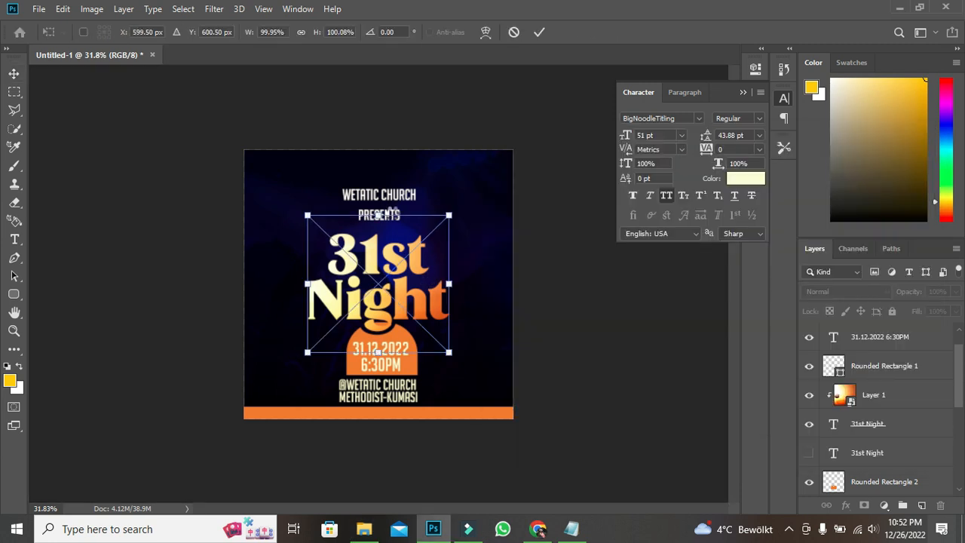
drag(378, 215, 385, 183)
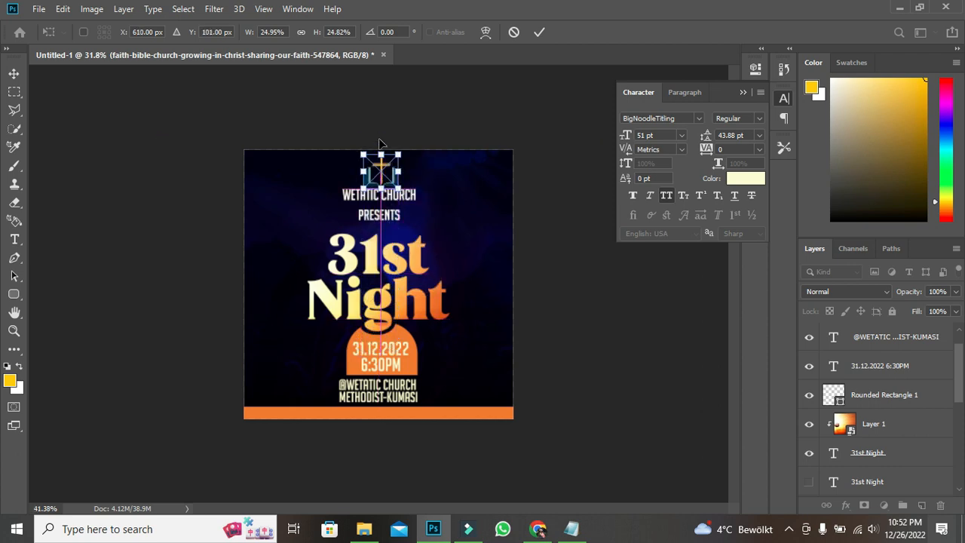
scroll(364, 144, up, 3)
key(Return)
Step: Reduce the church logo to about 22.5% and nudge it up to fit above the WETATIC CHURCH text
drag(387, 98, 388, 105)
key(Up)
key(Up)
key(Up)
key(Up)
key(Up)
key(Up)
key(Up)
key(Up)
key(Up)
key(Up)
key(Up)
key(Up)
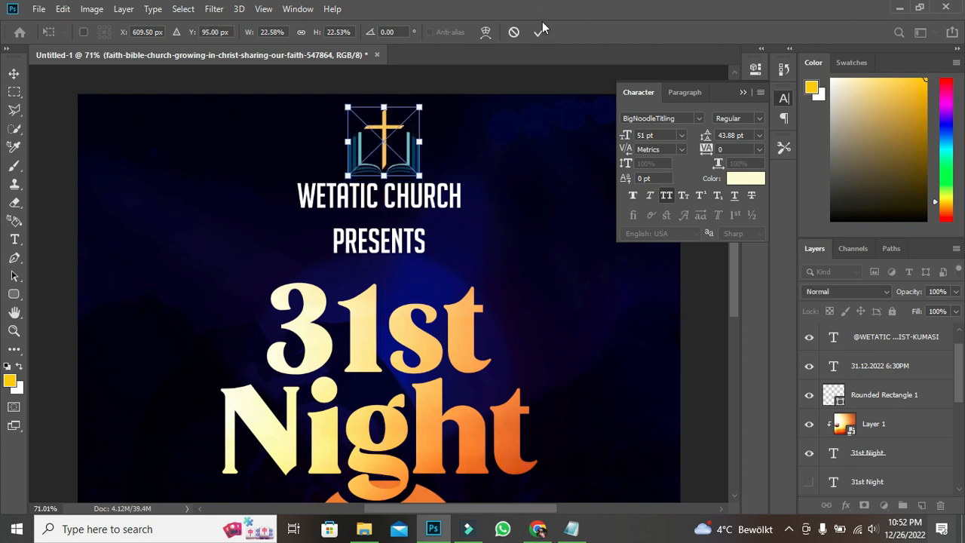
click(540, 32)
Step: Select the PRESENTS text and reduce its font size to 10.24 pt
scroll(367, 260, up, 1)
click(370, 244)
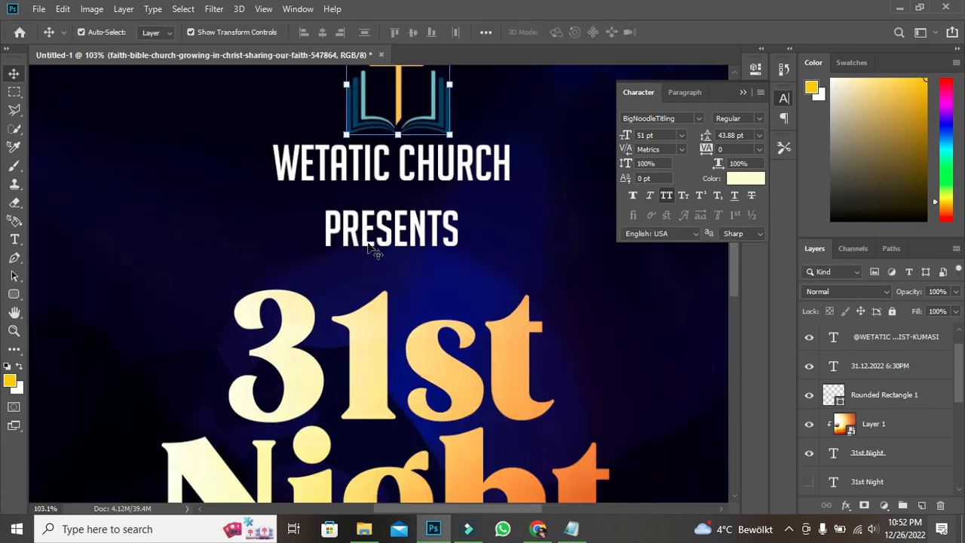
click(667, 136)
key(Down)
key(Down)
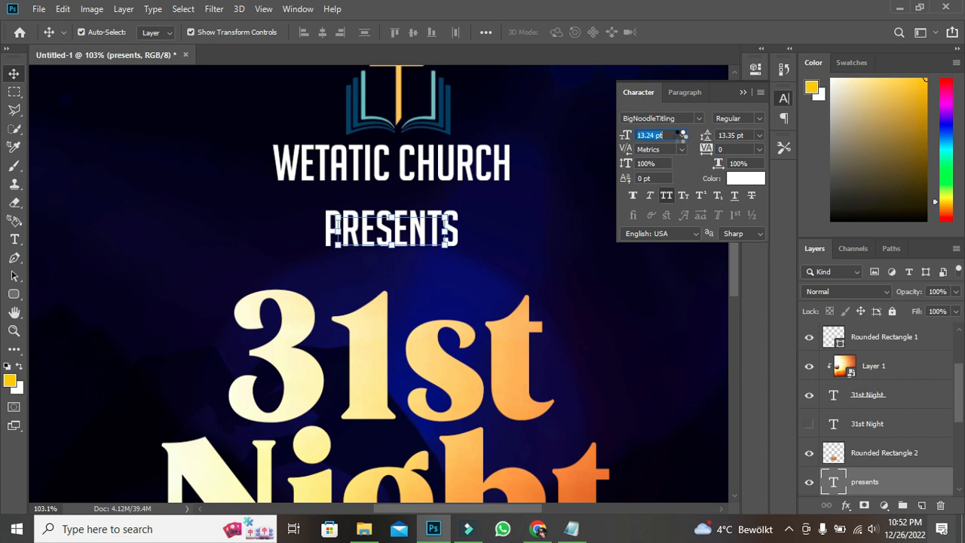
key(Down)
key(Down)
key(Down)
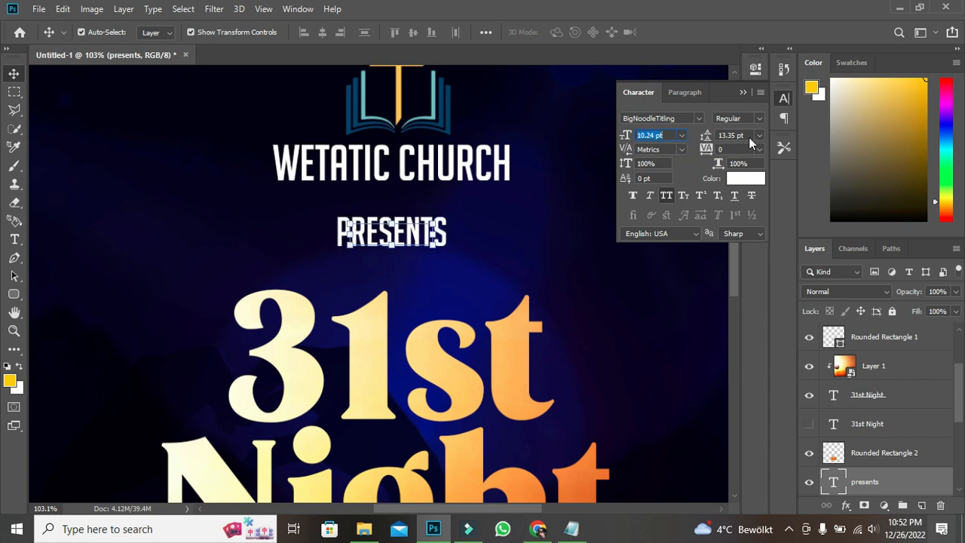
Step: Set the letter tracking of the PRESENTS text to 300
click(729, 149)
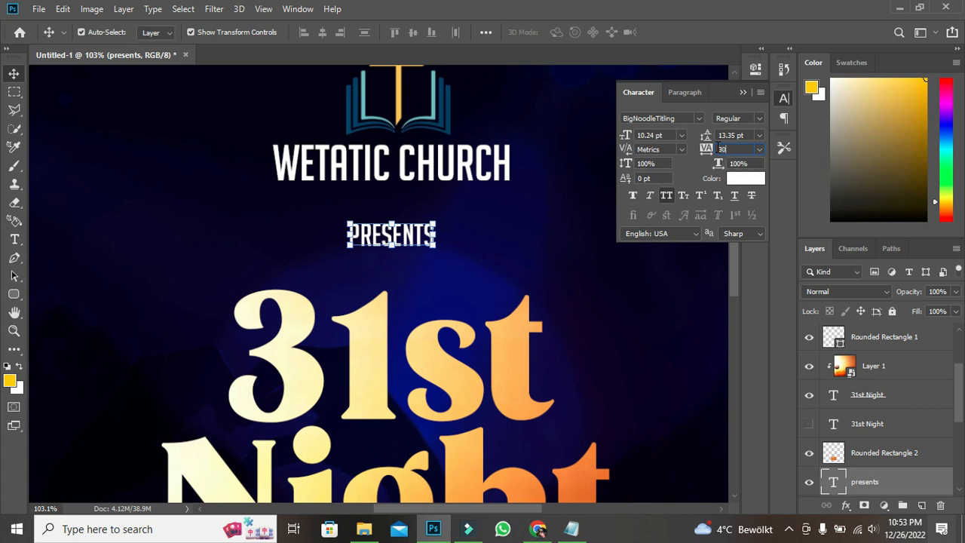
text(30)
key(Return)
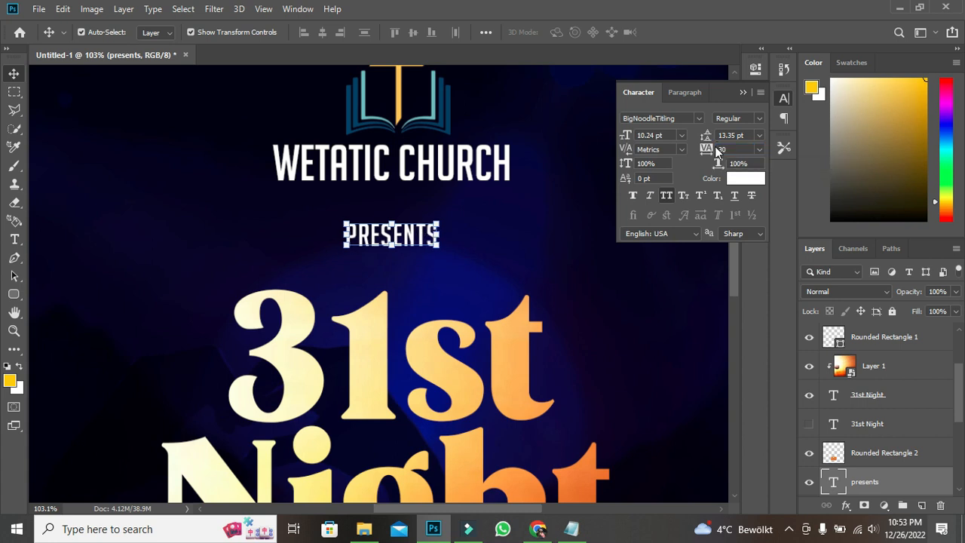
text(0)
key(Return)
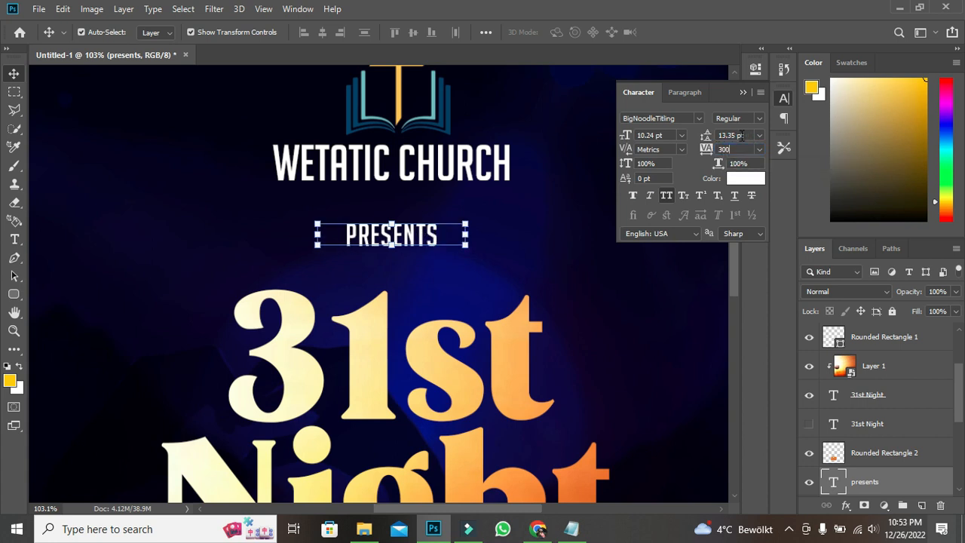
Step: Set the font size of the PRESENTS text to 7 pt
click(669, 135)
key(Down)
key(Down)
key(Down)
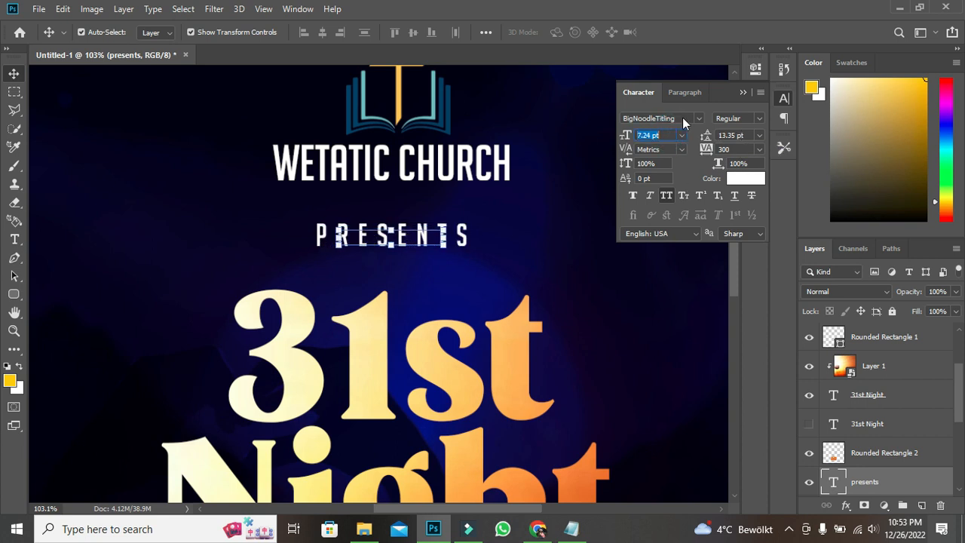
text(7)
key(Return)
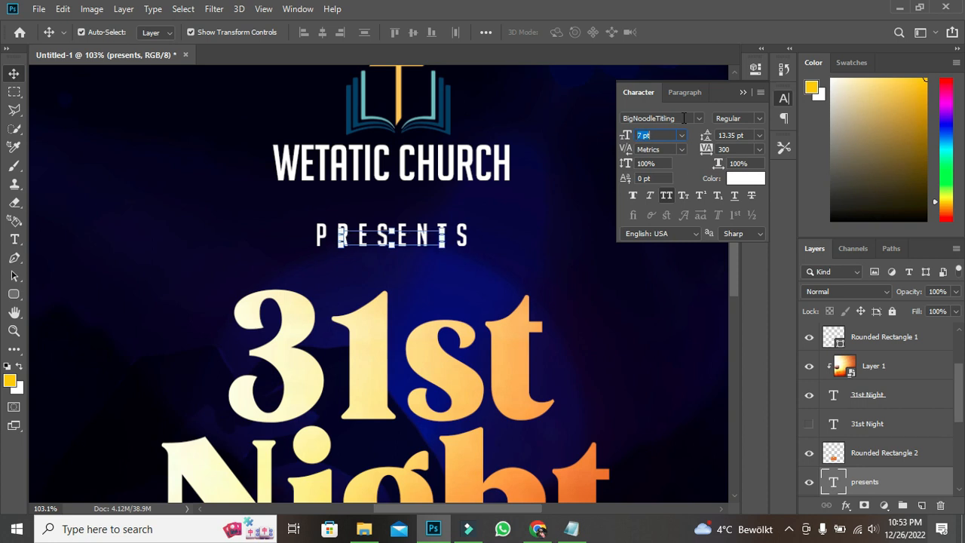
Step: Move the WETATIC CHURCH text and the church logo above it slightly down, closer to the PRESENTS line
click(743, 92)
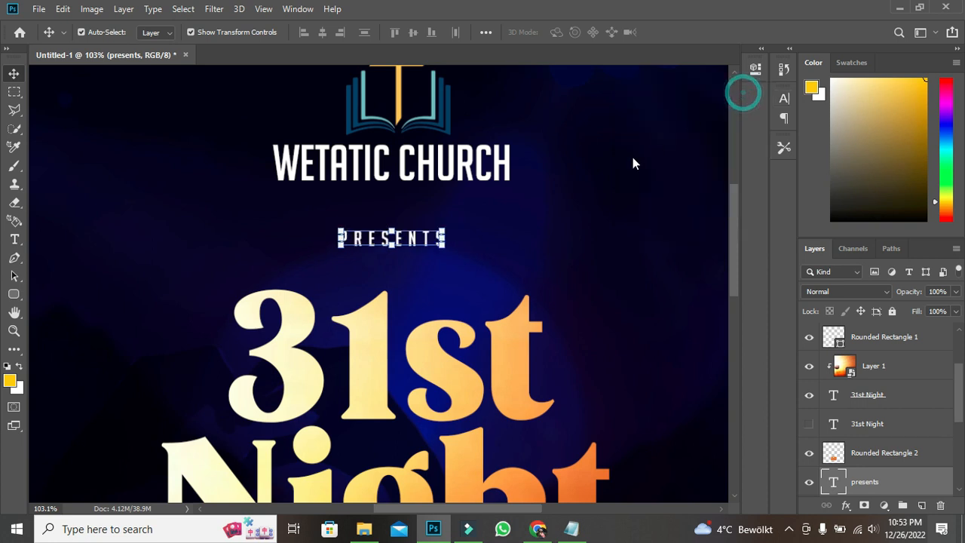
scroll(505, 209, down, 5)
scroll(387, 204, up, 3)
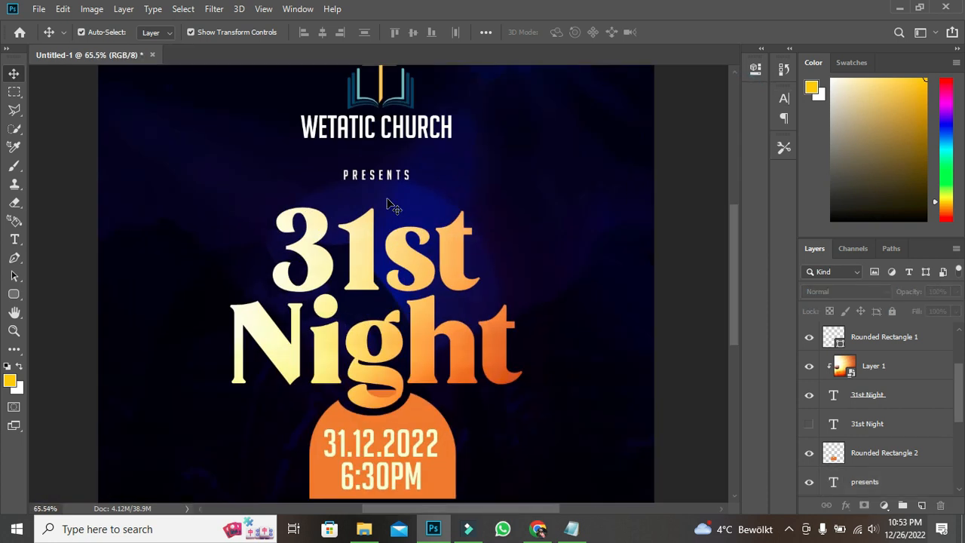
click(403, 143)
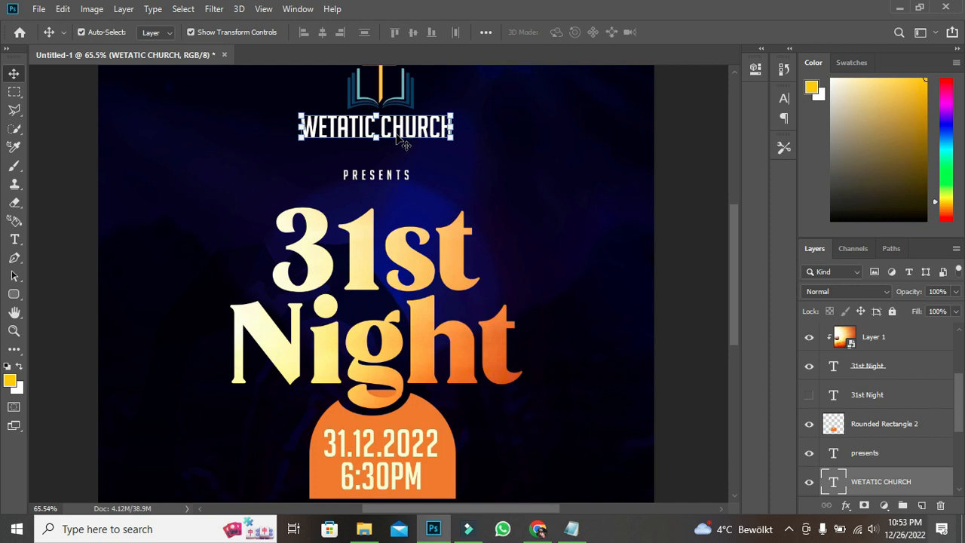
click(386, 93)
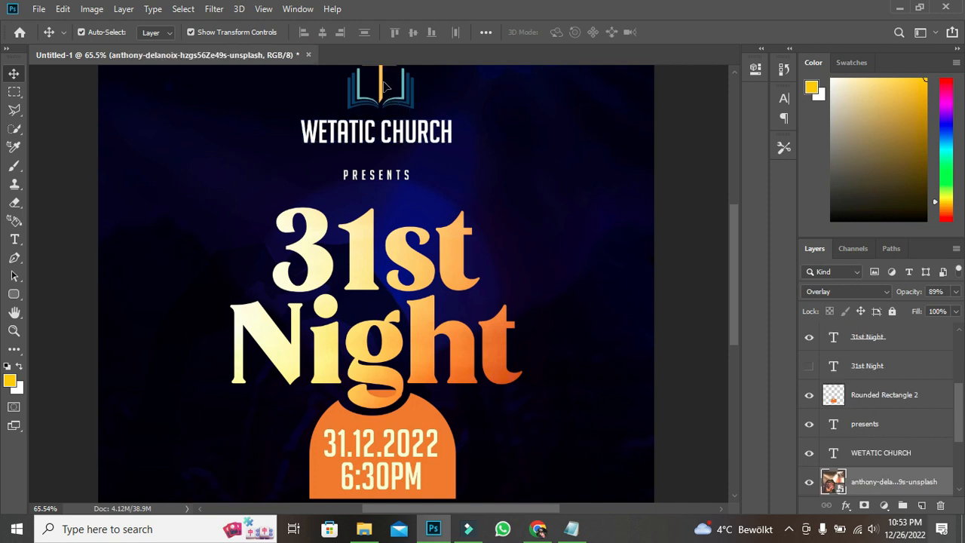
click(385, 93)
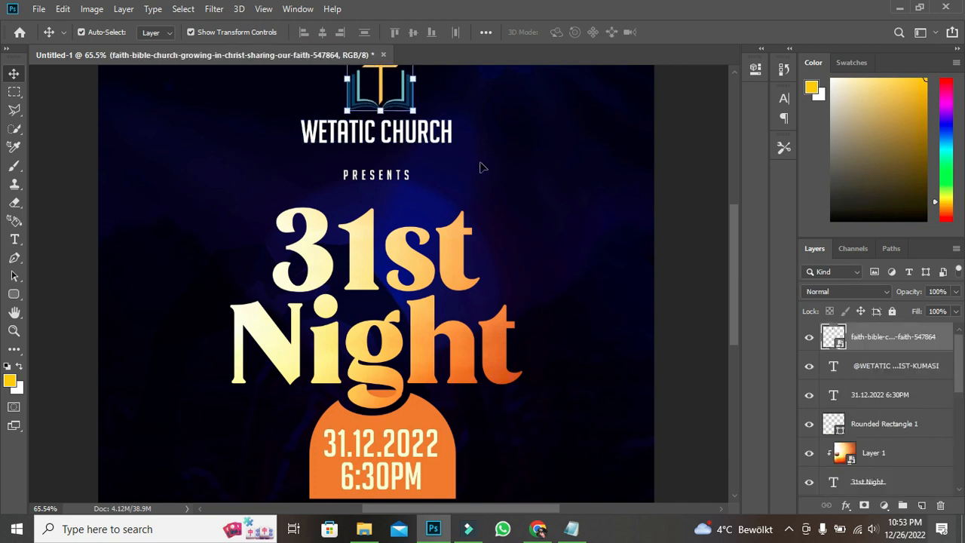
scroll(506, 178, down, 2)
scroll(506, 178, down, 2)
click(635, 181)
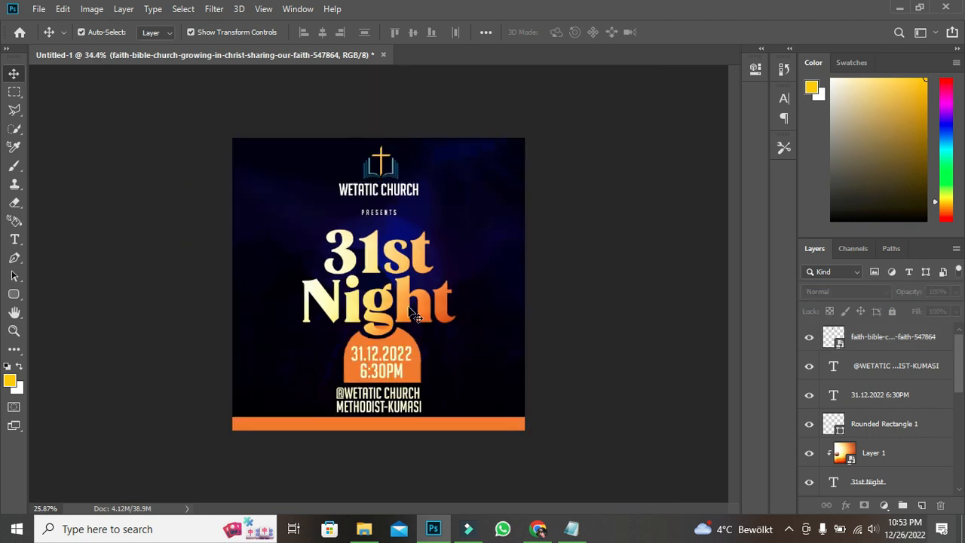
scroll(414, 300, down, 1)
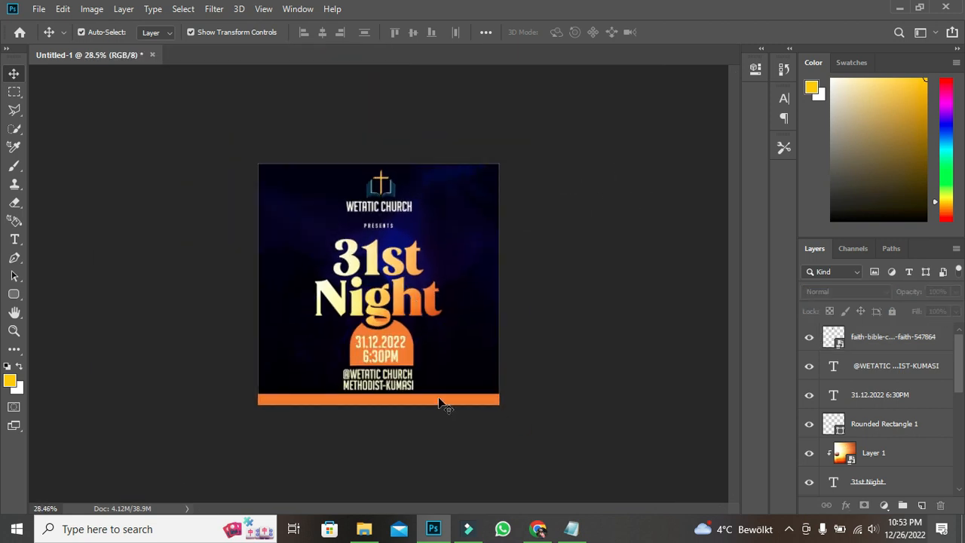
scroll(401, 317, up, 1)
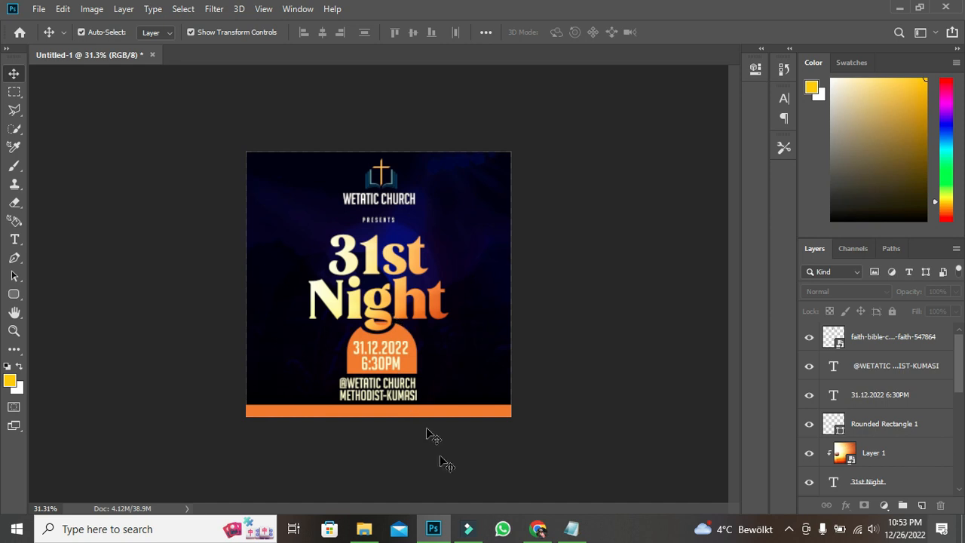
Step: Place the VyBJQnF(1) copy light flare image from the 31st Night folder on the flyer at 24% scale, over the title
click(360, 532)
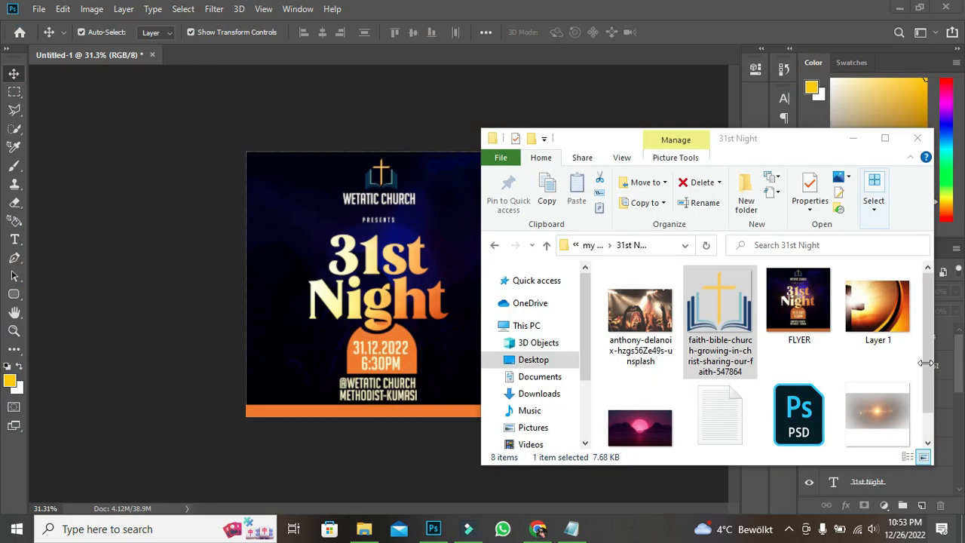
scroll(677, 362, down, 1)
click(879, 377)
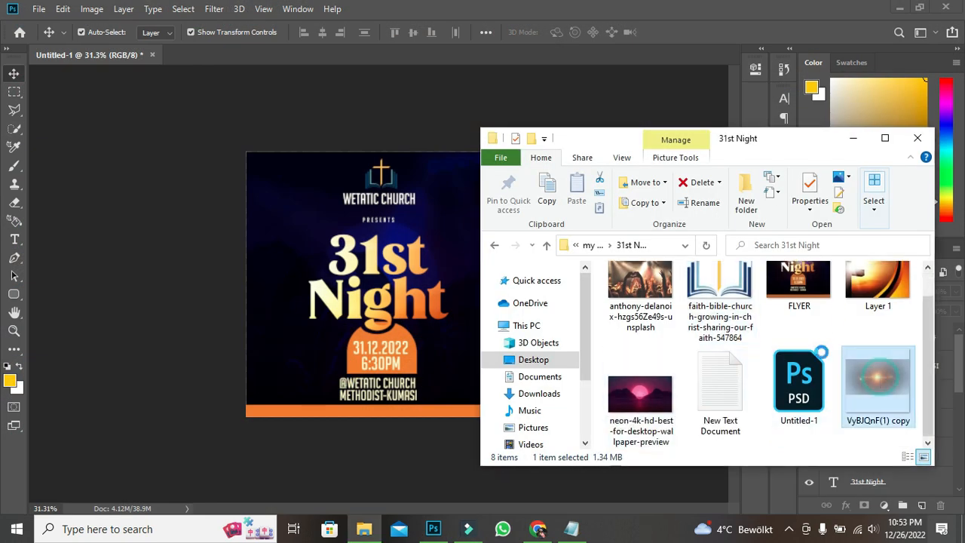
click(382, 284)
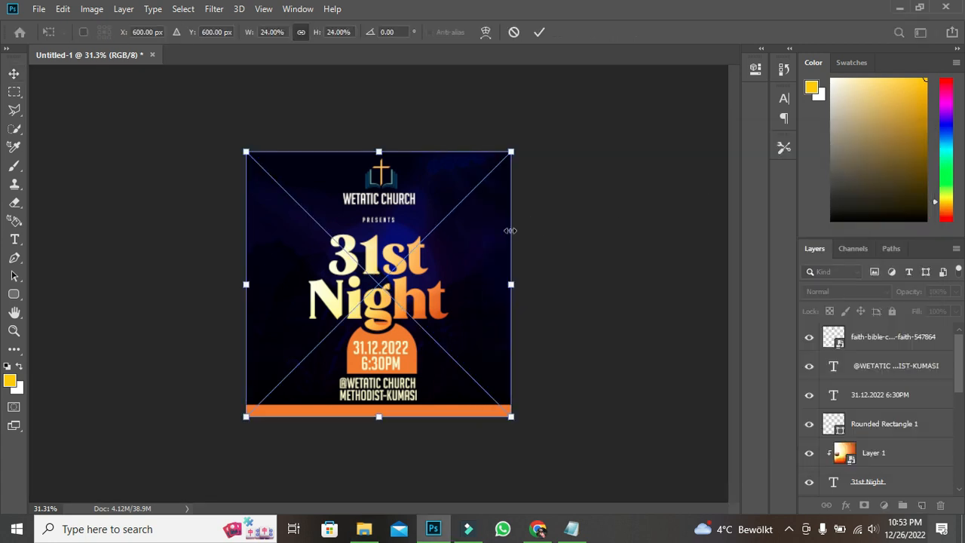
click(540, 33)
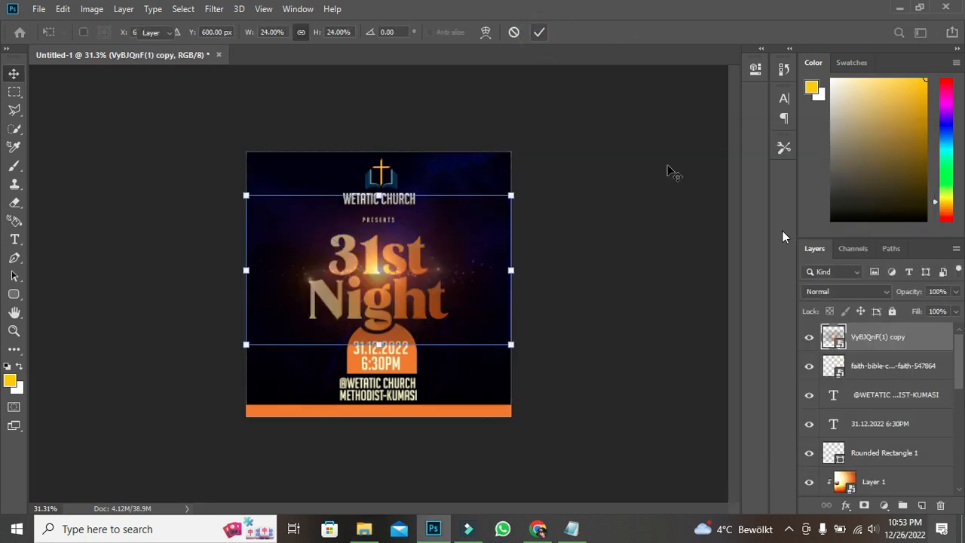
Step: Try the Screen and Color Dodge blend modes on the light flare layer
click(832, 294)
click(812, 277)
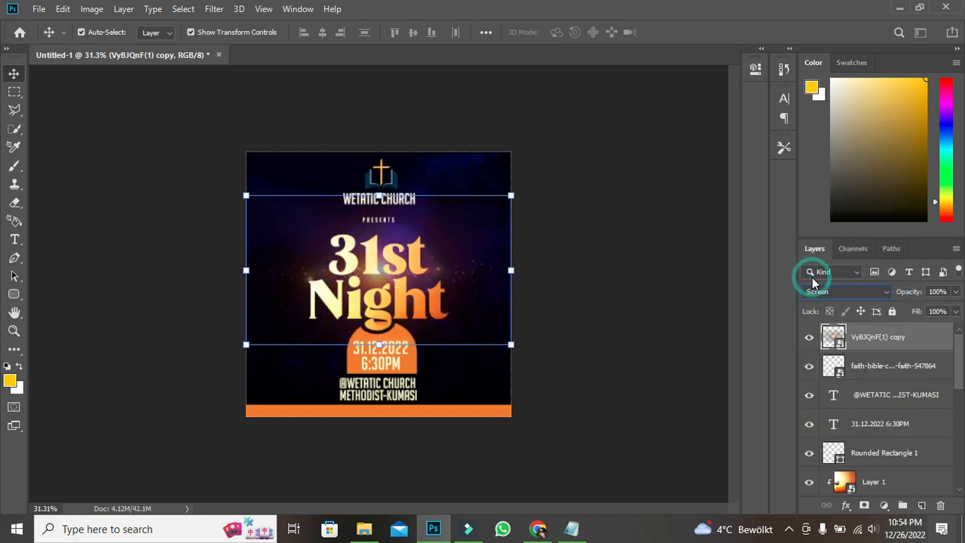
key(Down)
key(Down)
key(Down)
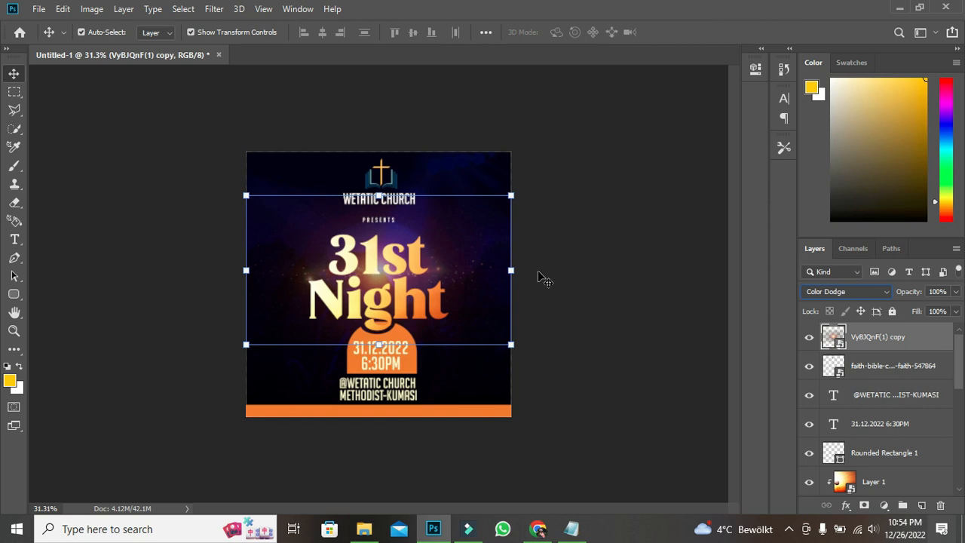
click(614, 279)
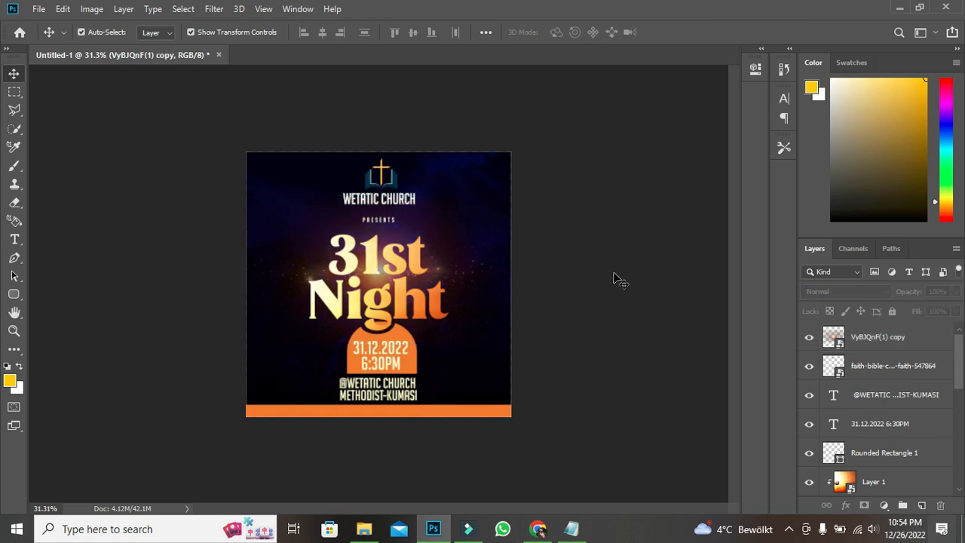
Step: Set the light flare layer's blend mode to Screen and deselect it
click(437, 276)
click(836, 291)
click(815, 278)
click(562, 215)
scroll(545, 261, up, 1)
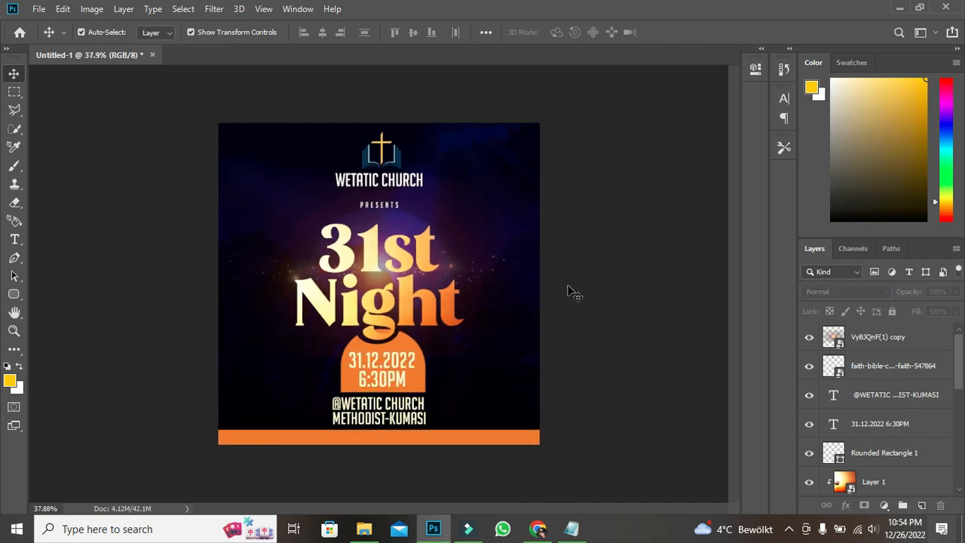